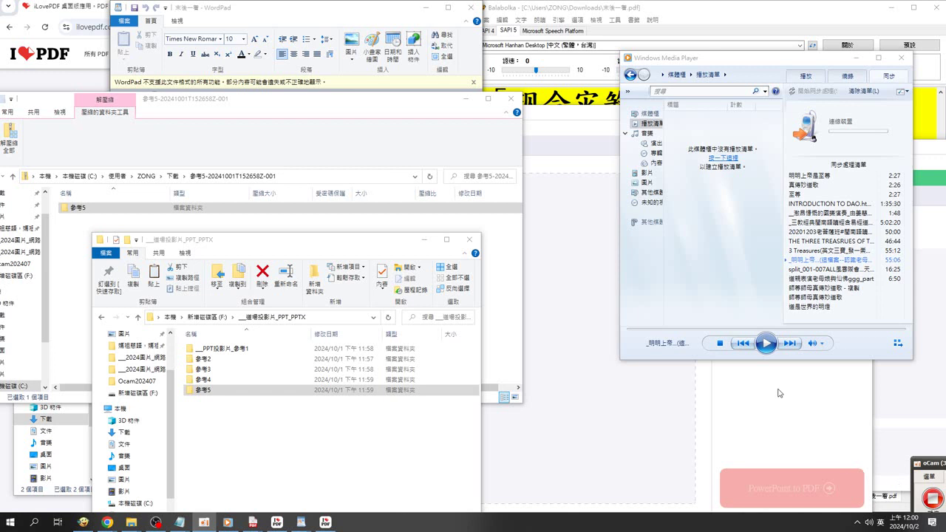
# Minimize Windows Media Player and bring the iLovePDF PowerPoint to PDF window forward
pyautogui.click(767, 350)
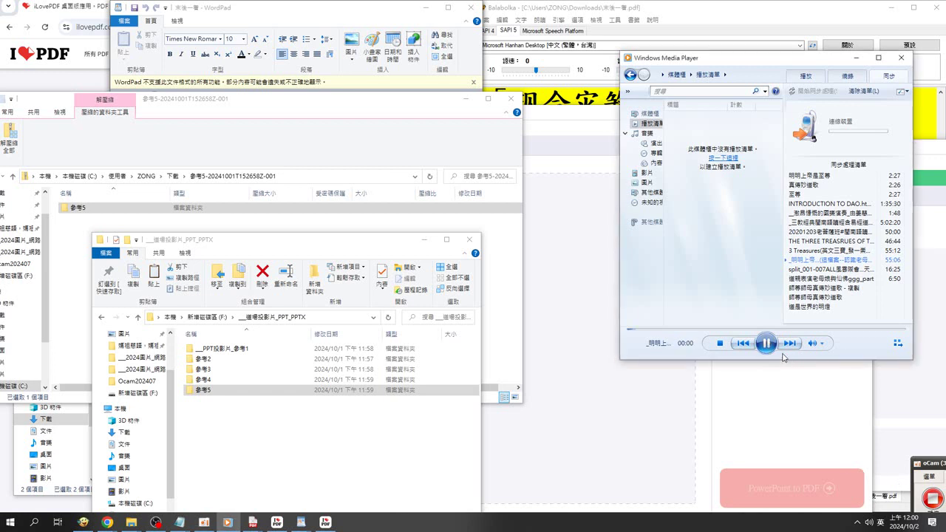
pyautogui.click(856, 57)
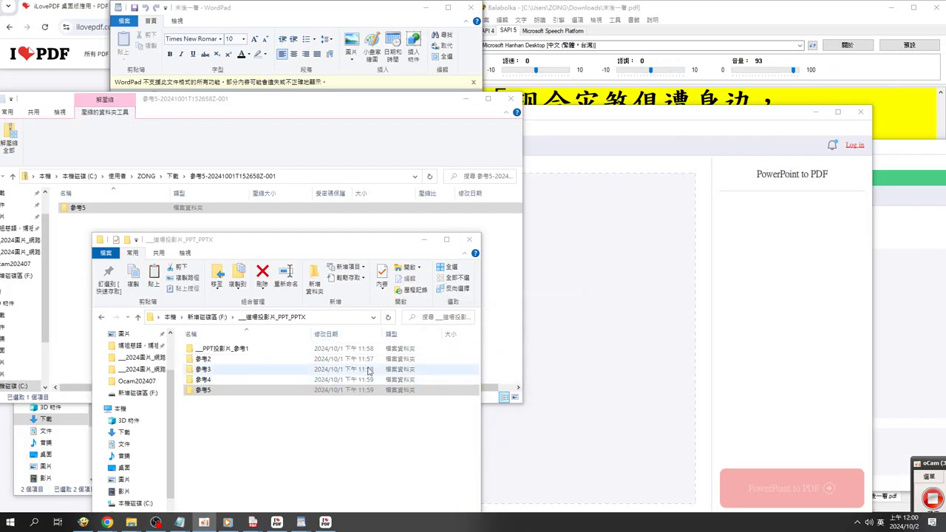
pyautogui.click(580, 134)
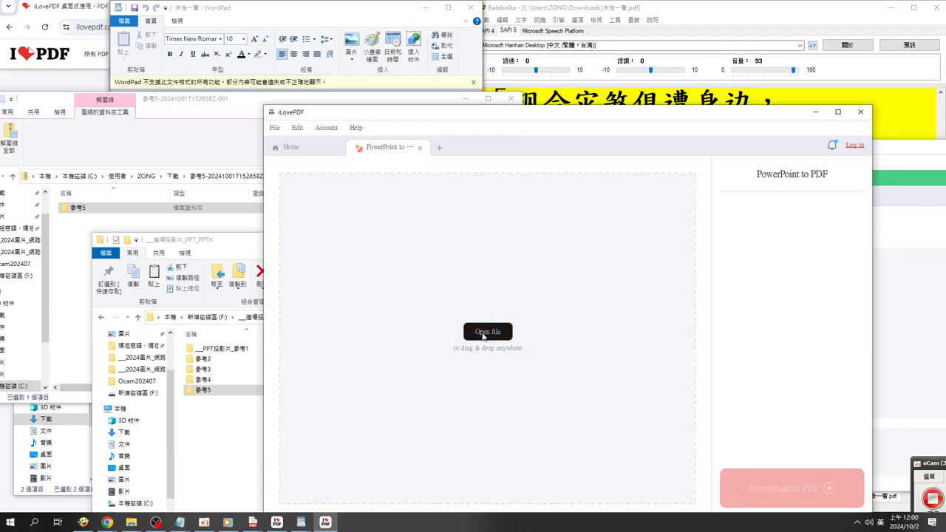
# Add all 27 .ppt files from F:\…PPT_PPTX\參考2 to the PowerPoint to PDF job
pyautogui.click(484, 333)
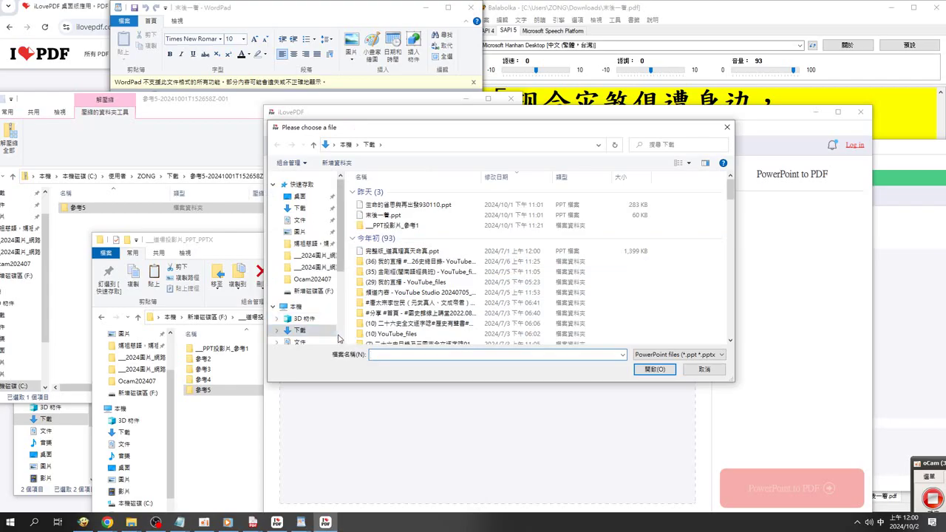
pyautogui.scroll(-3, 339, 338)
pyautogui.click(310, 299)
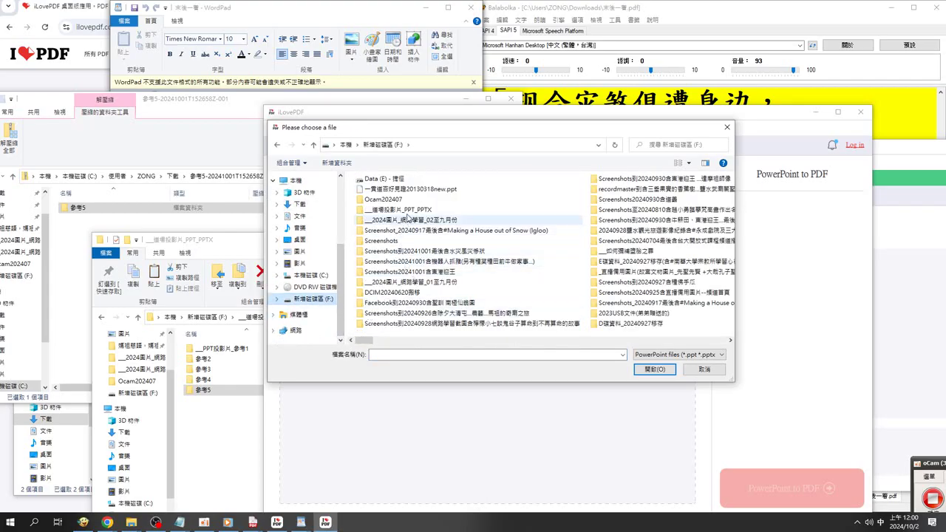
pyautogui.click(411, 212)
pyautogui.doubleClick(411, 212)
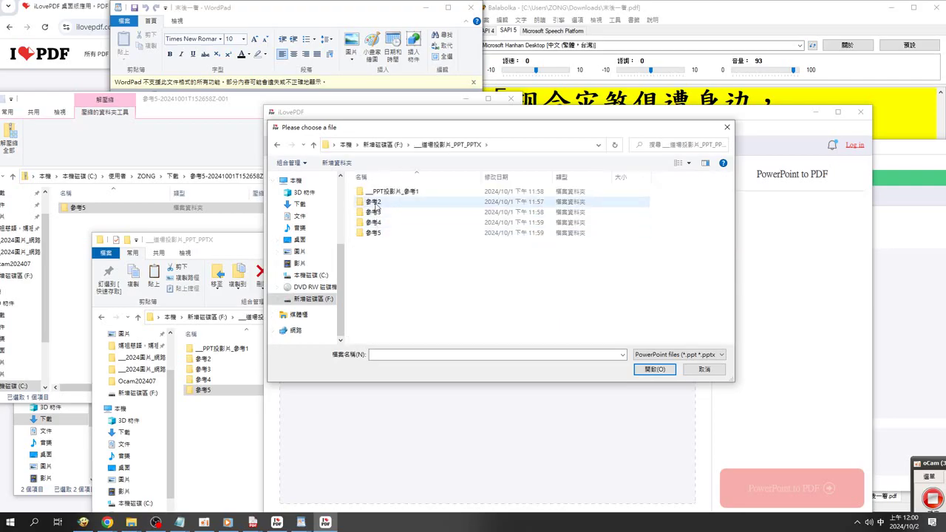
pyautogui.click(376, 207)
pyautogui.doubleClick(376, 205)
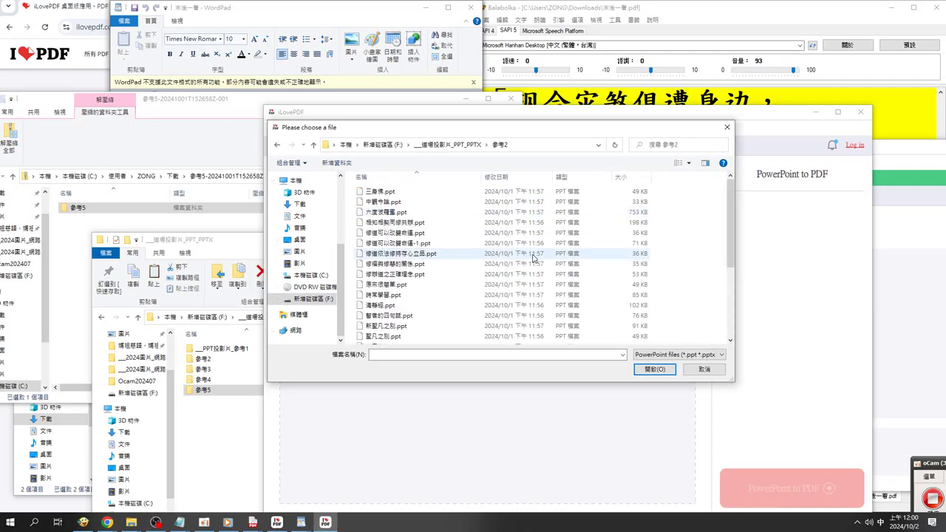
pyautogui.hotkey('ctrl', 'a')
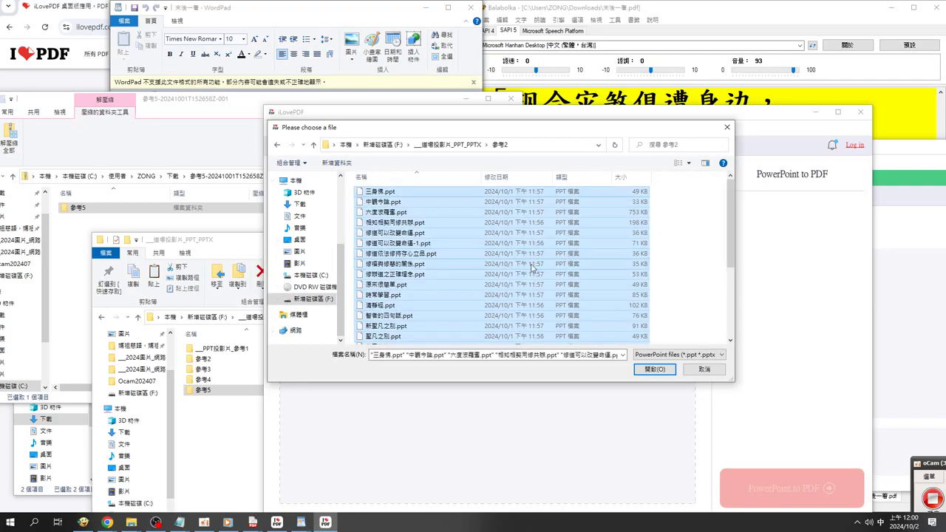
pyautogui.click(649, 369)
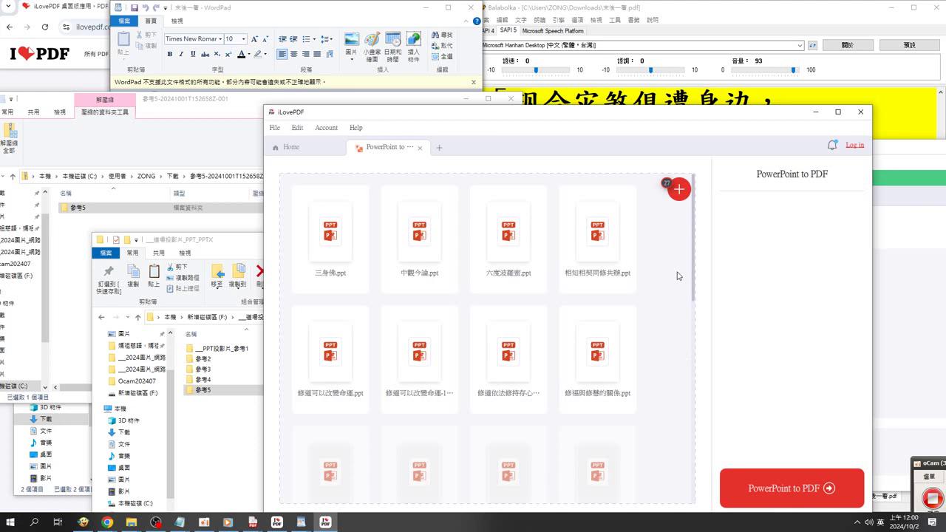
# Start the batch PDF conversion, then open and reposition the 參考2 folder window in File Explorer
pyautogui.click(774, 488)
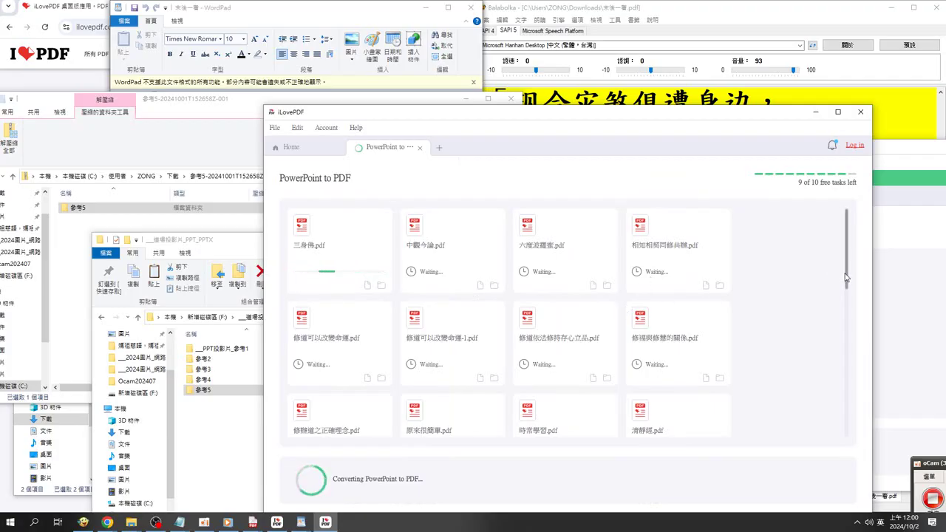
pyautogui.moveTo(847, 278)
pyautogui.mouseDown()
pyautogui.moveTo(849, 445)
pyautogui.moveTo(863, 377)
pyautogui.moveTo(657, 274)
pyautogui.mouseUp()
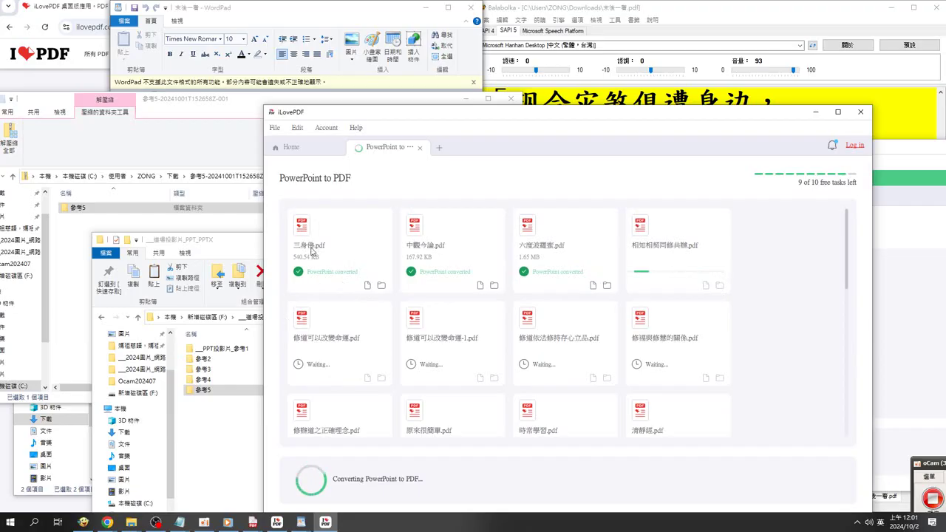
pyautogui.doubleClick(209, 359)
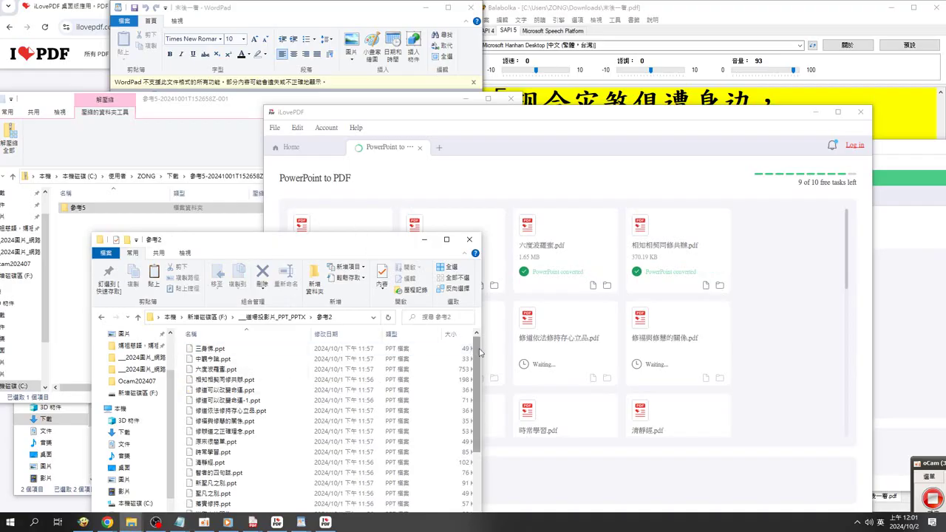
pyautogui.moveTo(481, 349); pyautogui.dragTo(426, 349)
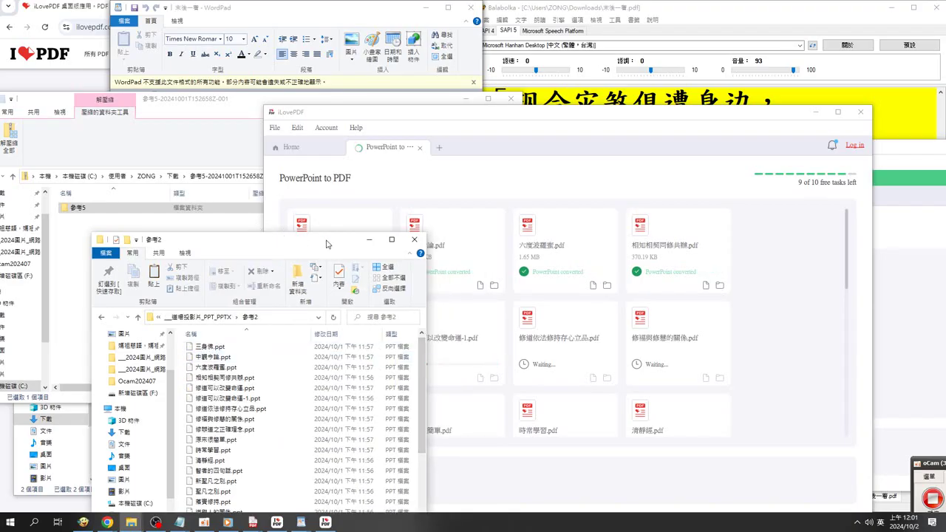
pyautogui.moveTo(311, 235); pyautogui.dragTo(182, 173)
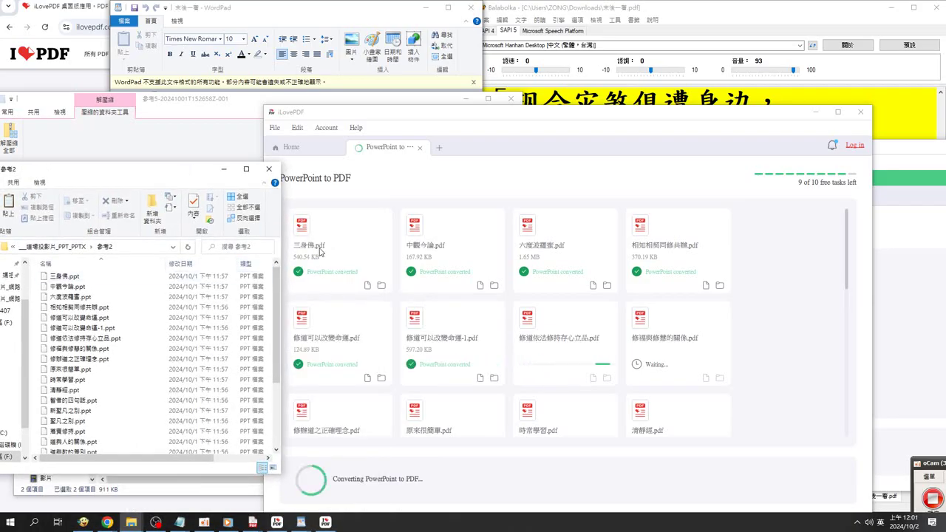
# Open the converted 三身佛.pdf in a viewer tab and scroll through pages 1 to 5
pyautogui.click(368, 286)
pyautogui.click(367, 286)
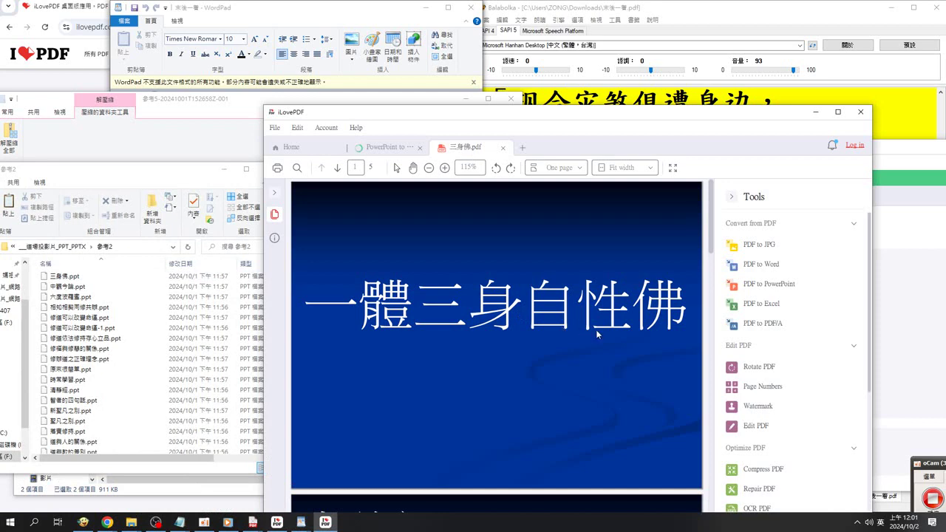
pyautogui.scroll(-3, 624, 337)
pyautogui.scroll(-2, 623, 337)
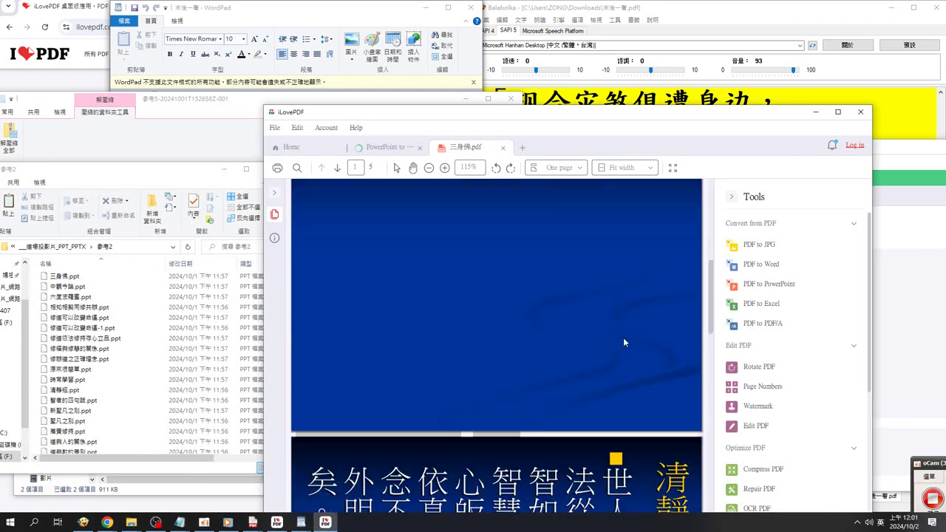
pyautogui.scroll(-3, 623, 337)
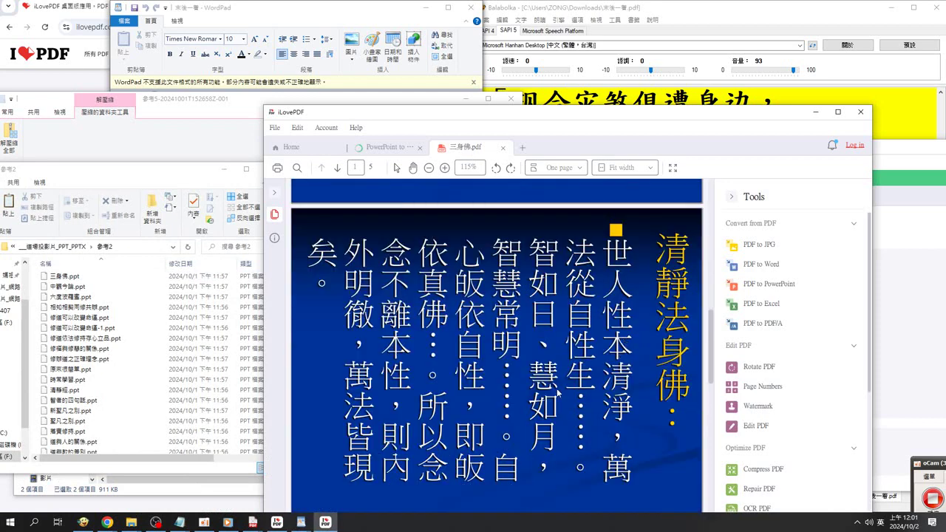
pyautogui.scroll(-1, 557, 393)
pyautogui.scroll(-4, 569, 399)
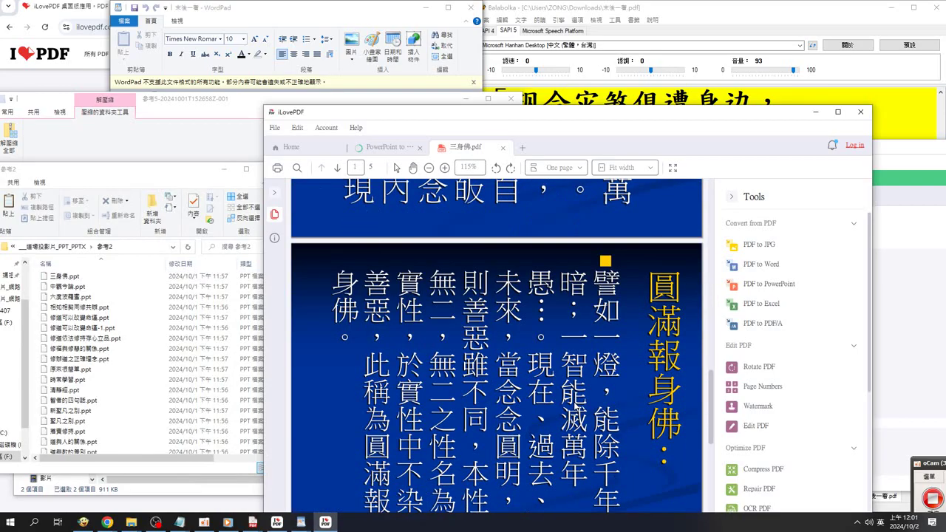
pyautogui.scroll(-1, 579, 405)
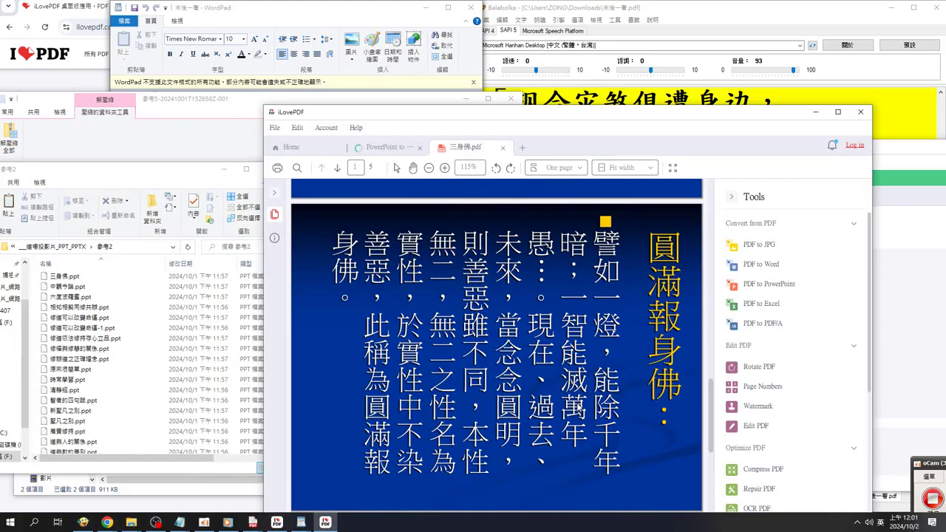
pyautogui.scroll(2, 717, 447)
pyautogui.scroll(-4, 717, 447)
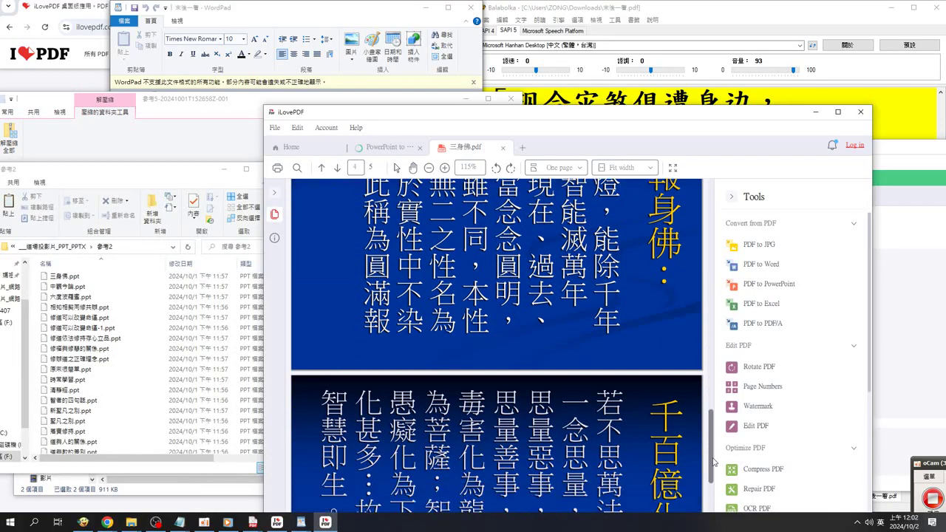
pyautogui.scroll(-3, 715, 462)
pyautogui.scroll(-3, 714, 476)
pyautogui.moveTo(713, 484); pyautogui.dragTo(709, 493)
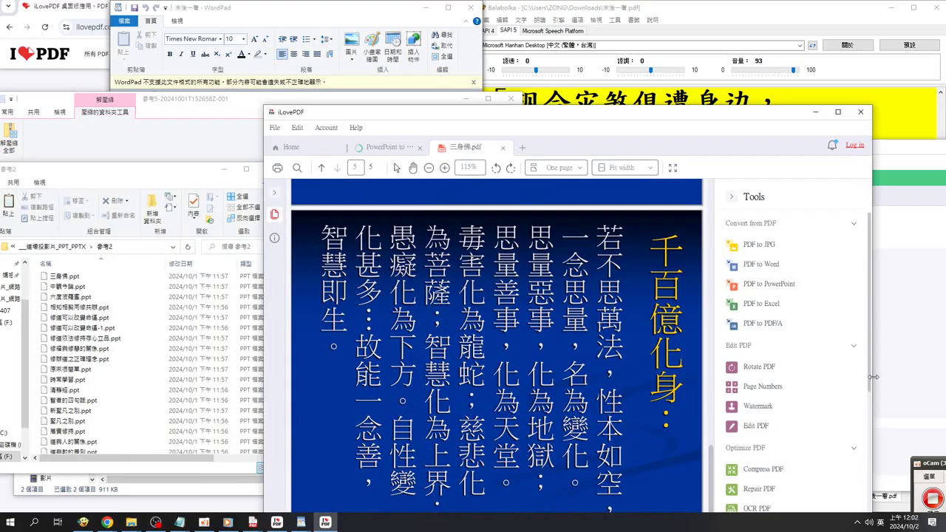
pyautogui.scroll(-1, 739, 429)
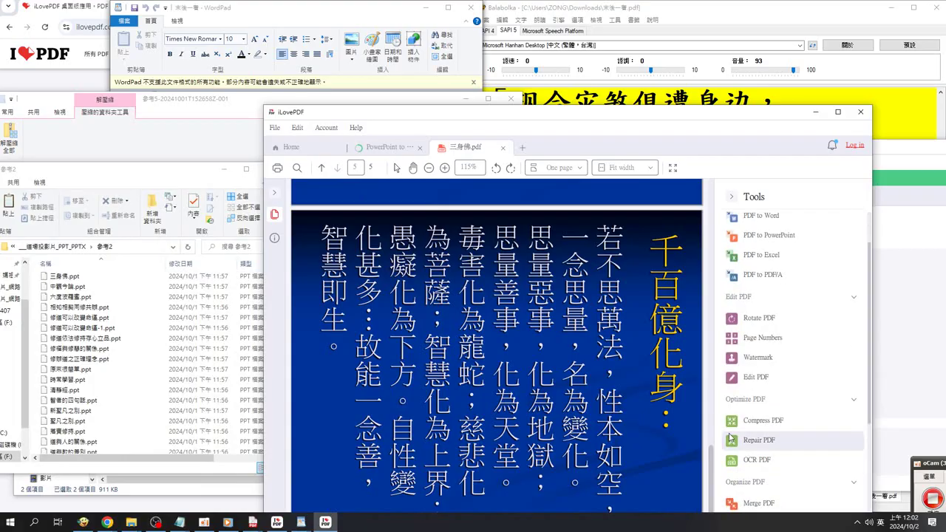
pyautogui.moveTo(690, 111); pyautogui.dragTo(691, 31)
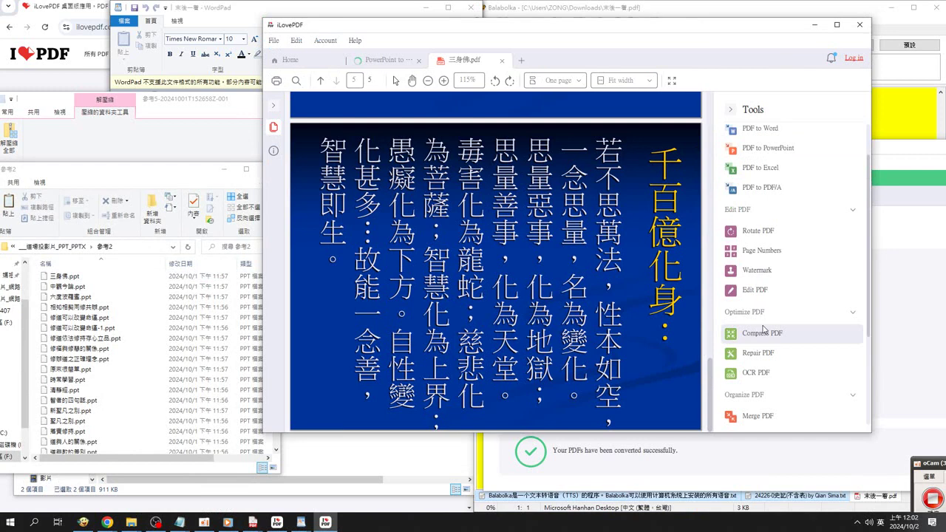
# Bring Balabolka forward and open its Open file dialog from the File menu
pyautogui.click(885, 141)
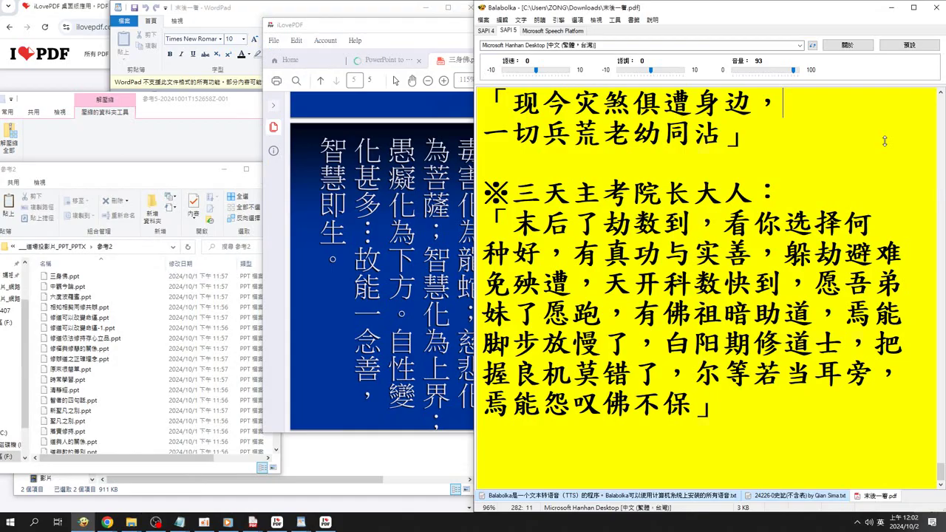
pyautogui.click(483, 20)
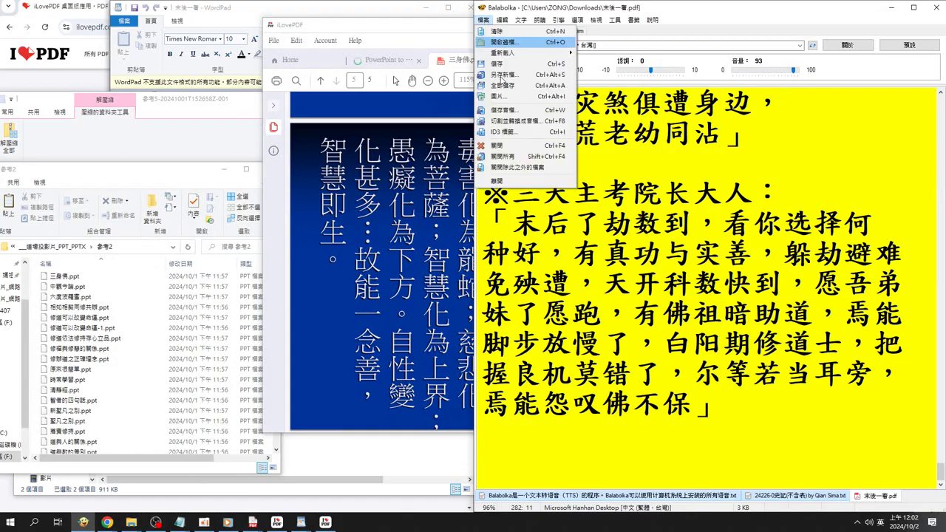
pyautogui.press('Return')
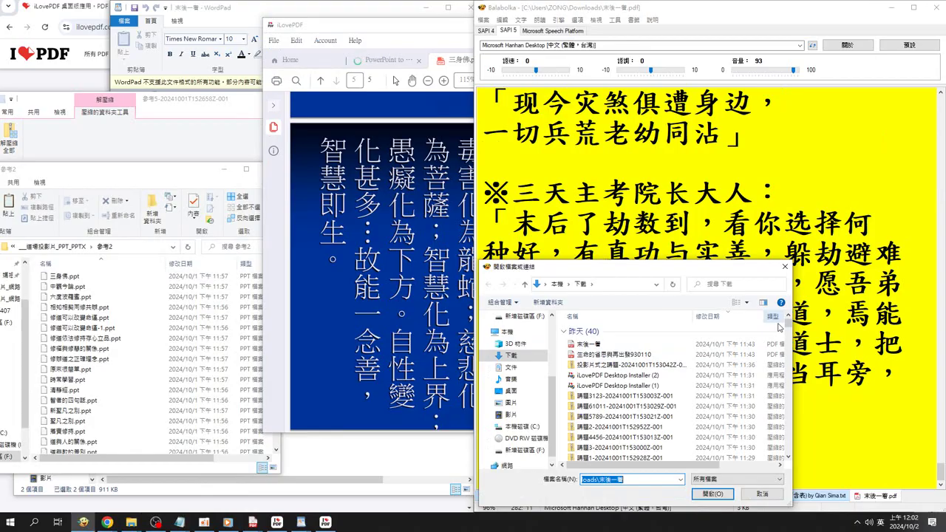
# Sort the Downloads folder listing by type and browse through the files
pyautogui.click(778, 327)
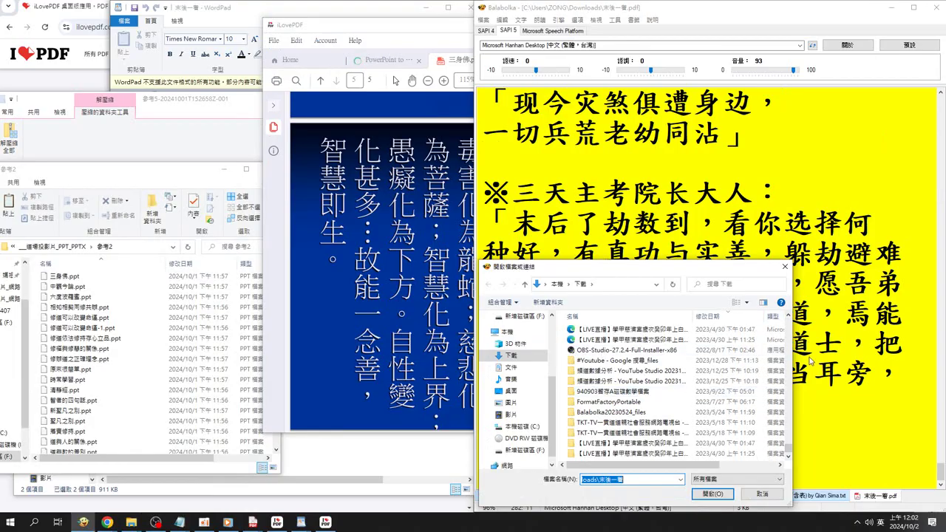
pyautogui.scroll(-5, 789, 345)
pyautogui.scroll(4, 789, 345)
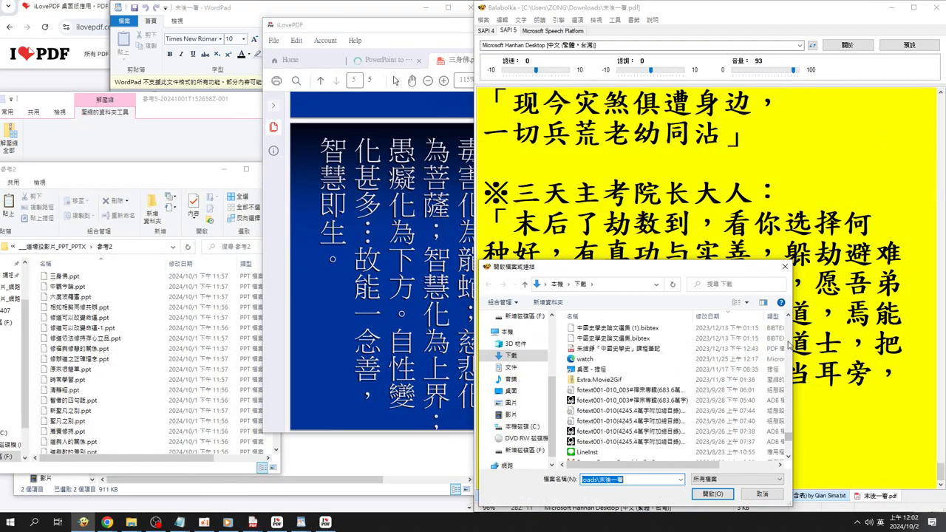
pyautogui.scroll(3, 789, 345)
pyautogui.scroll(3, 789, 345)
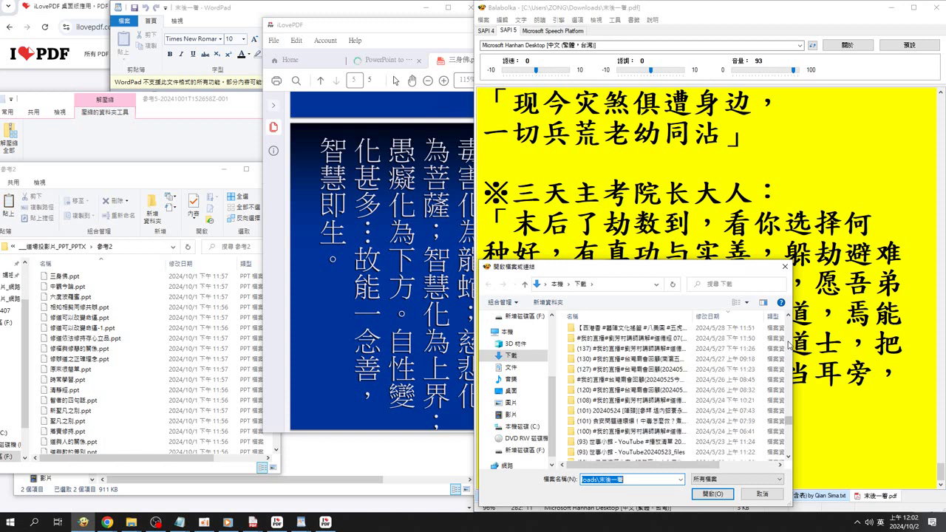
pyautogui.scroll(3, 789, 345)
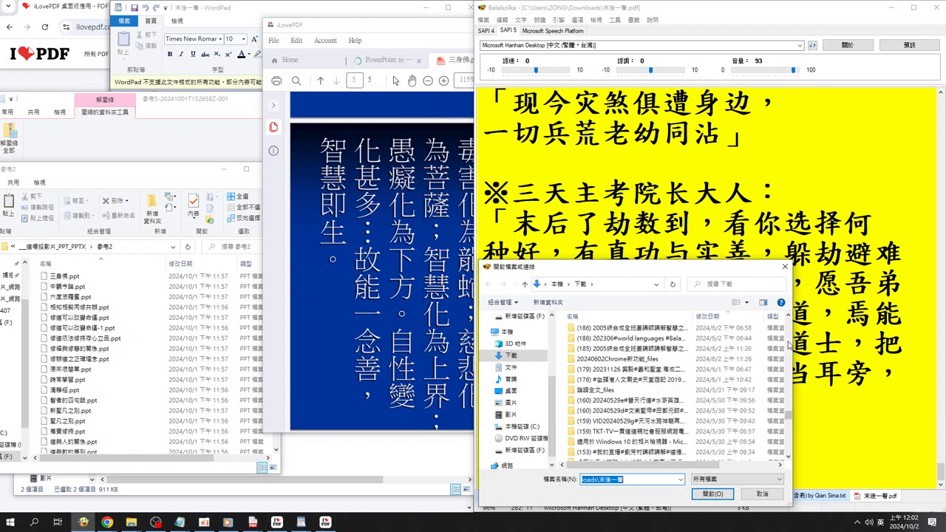
pyautogui.scroll(2, 789, 345)
pyautogui.moveTo(788, 373); pyautogui.dragTo(790, 336)
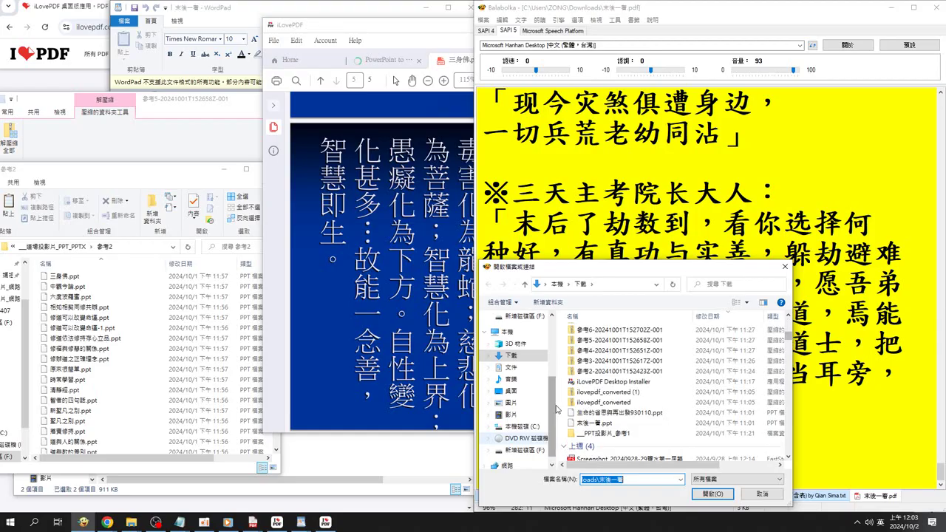
# Switch the Open dialog to drive F: and scroll to find the slides folder
pyautogui.click(524, 450)
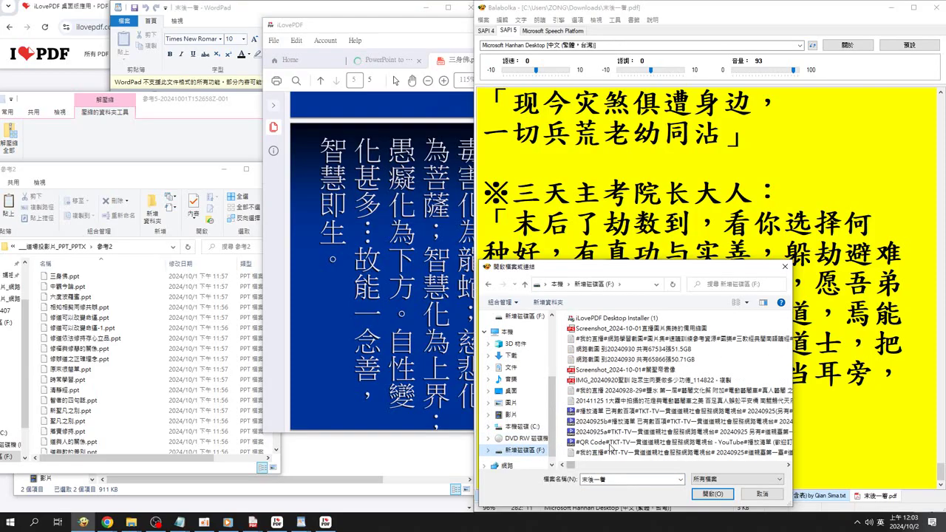
pyautogui.scroll(-3, 610, 445)
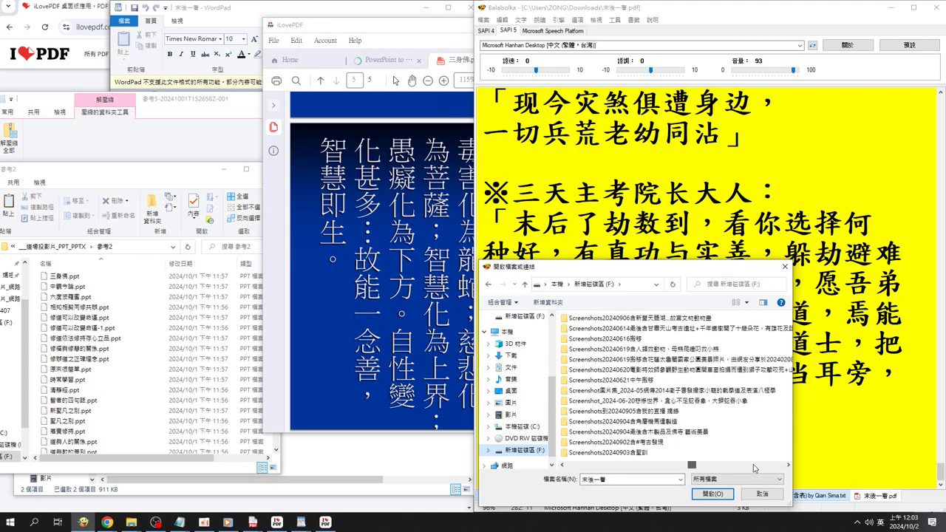
pyautogui.scroll(2, 754, 468)
pyautogui.scroll(2, 662, 475)
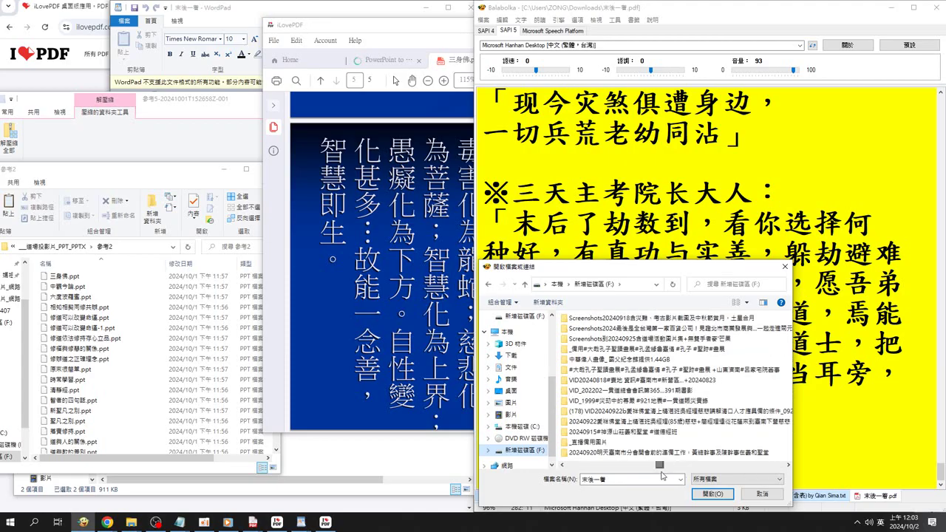
pyautogui.scroll(1, 662, 475)
pyautogui.scroll(2, 640, 468)
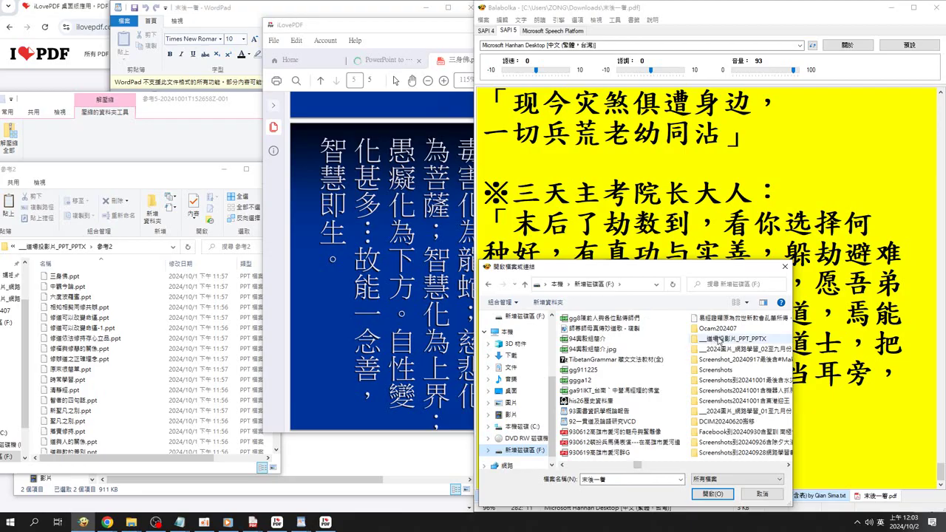
# Open __備投影片_PPT_PPTX and 參考2, browse its files, then go back up to the 參考 subfolders
pyautogui.doubleClick(720, 339)
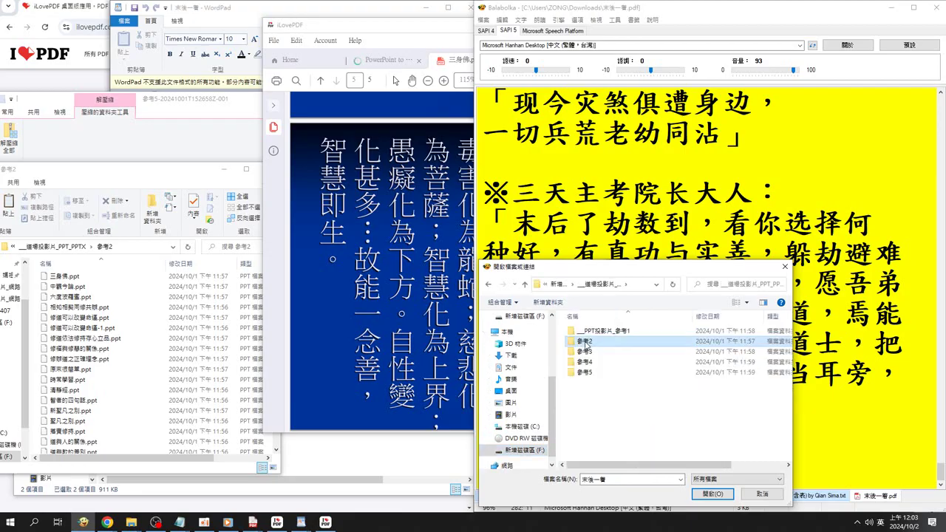
pyautogui.doubleClick(585, 343)
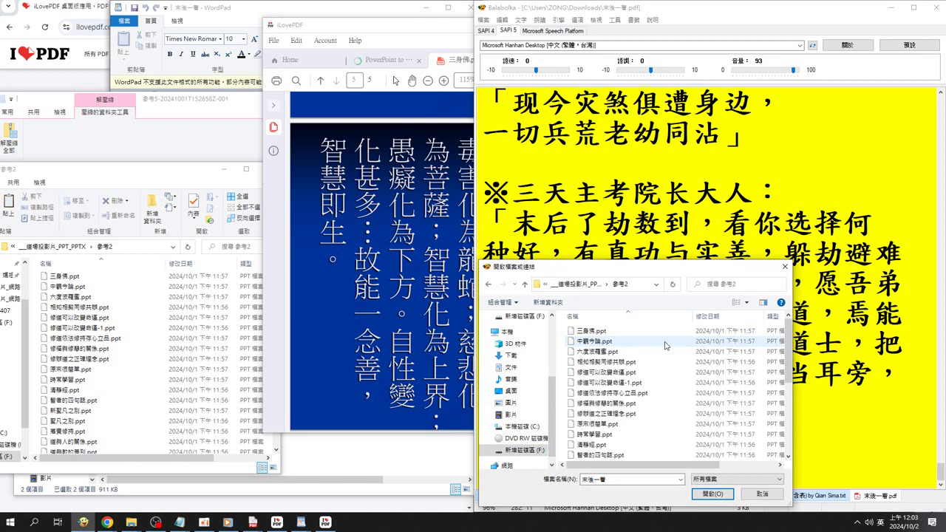
pyautogui.scroll(-5, 668, 380)
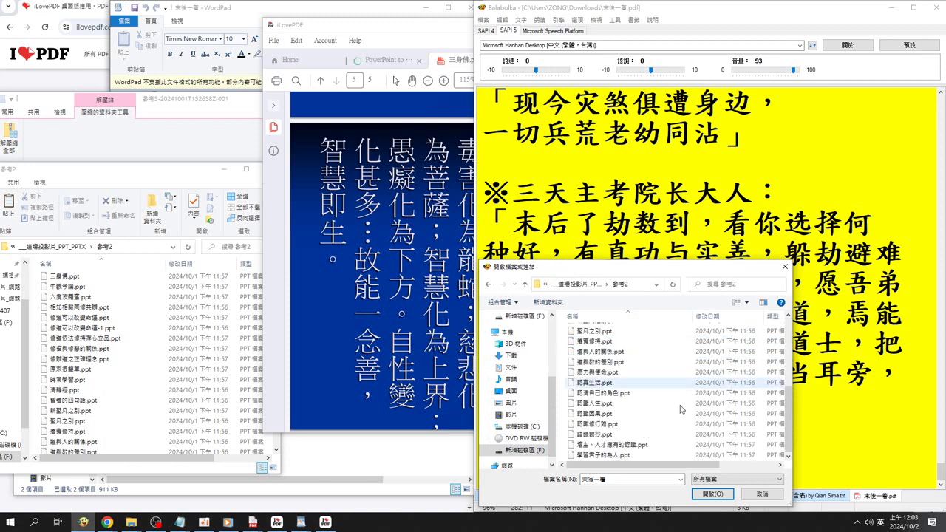
pyautogui.scroll(5, 680, 409)
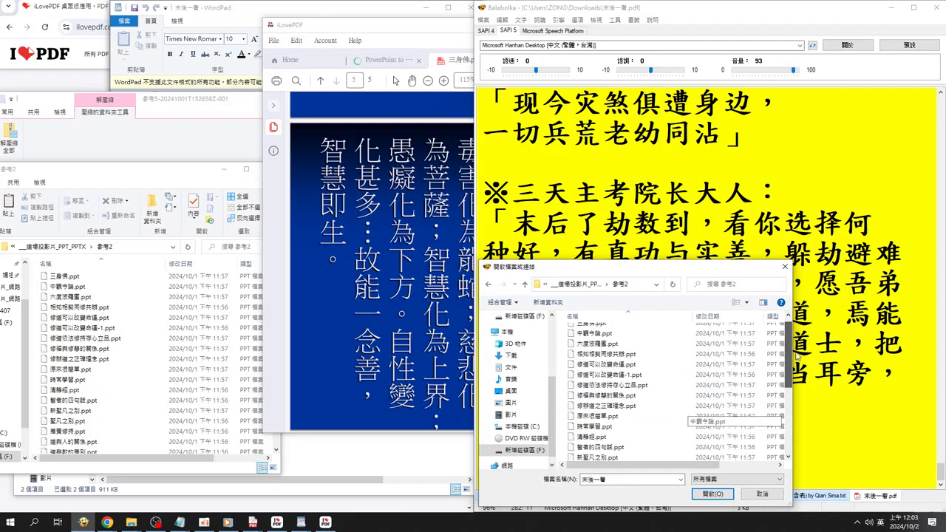
pyautogui.scroll(1, 683, 410)
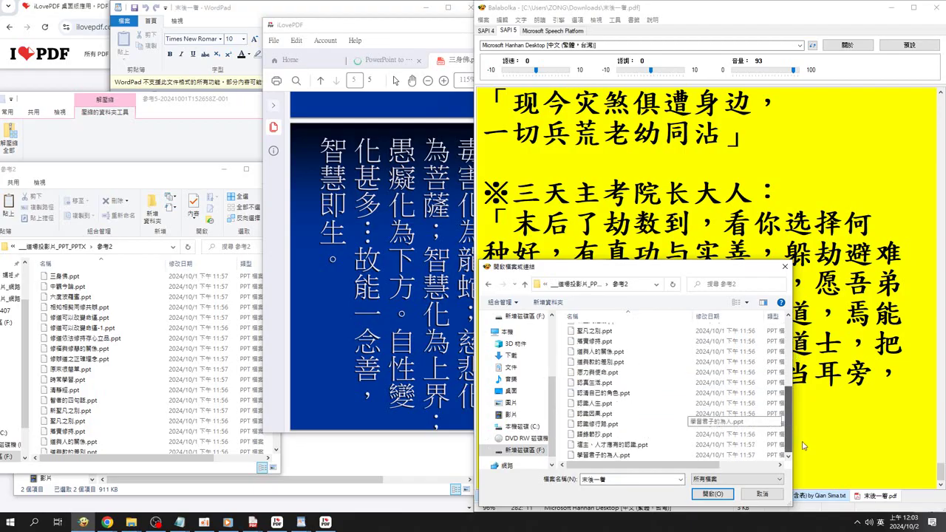
pyautogui.moveTo(787, 417); pyautogui.dragTo(774, 310)
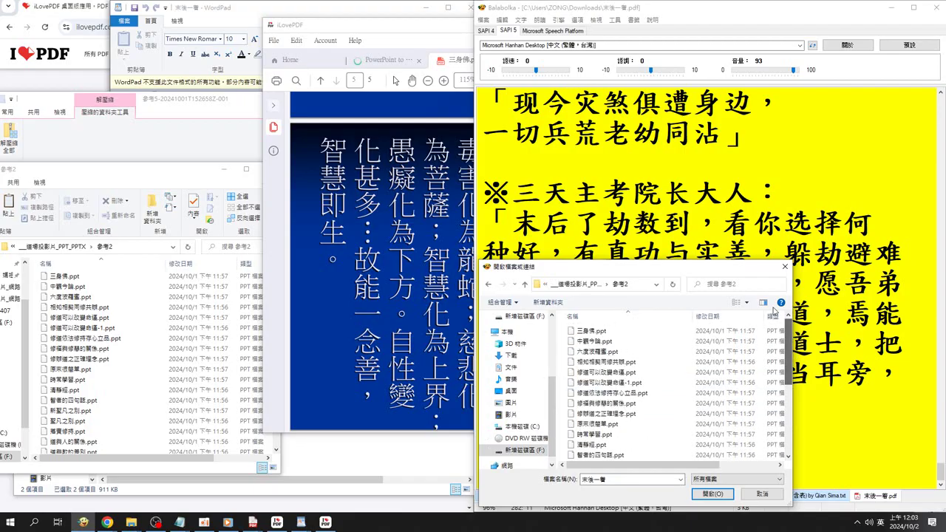
pyautogui.click(524, 286)
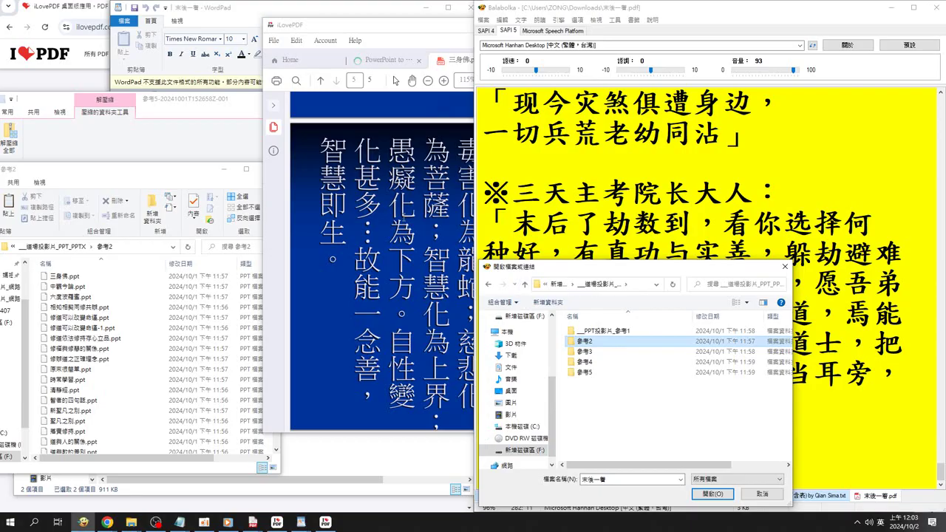
pyautogui.click(274, 40)
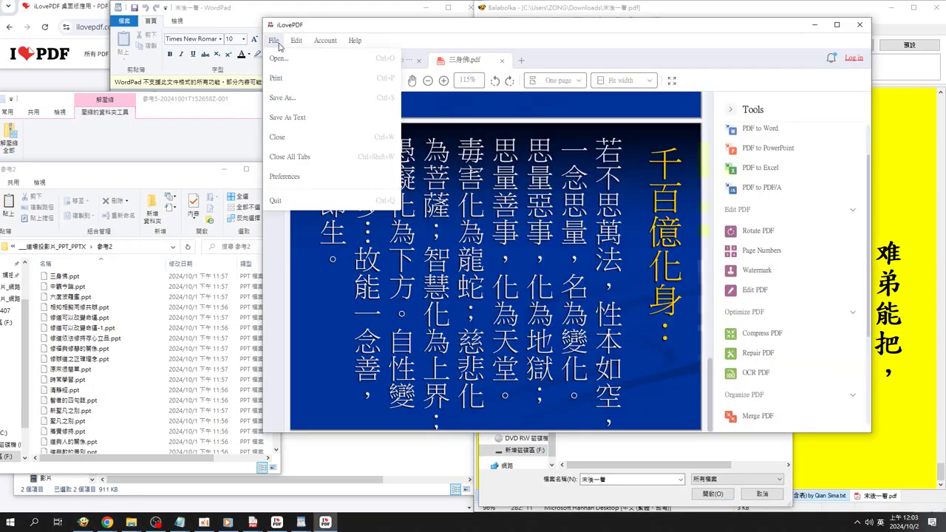
pyautogui.moveTo(274, 40)
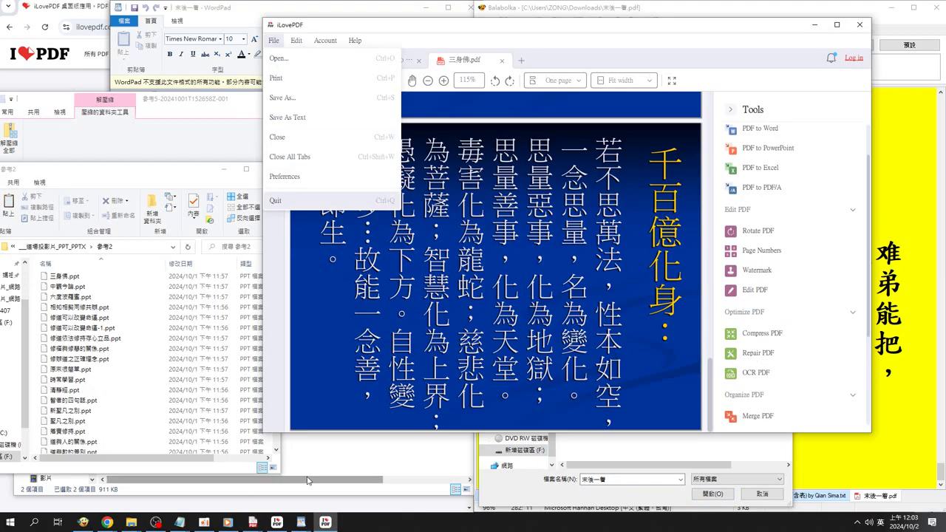
pyautogui.click(325, 522)
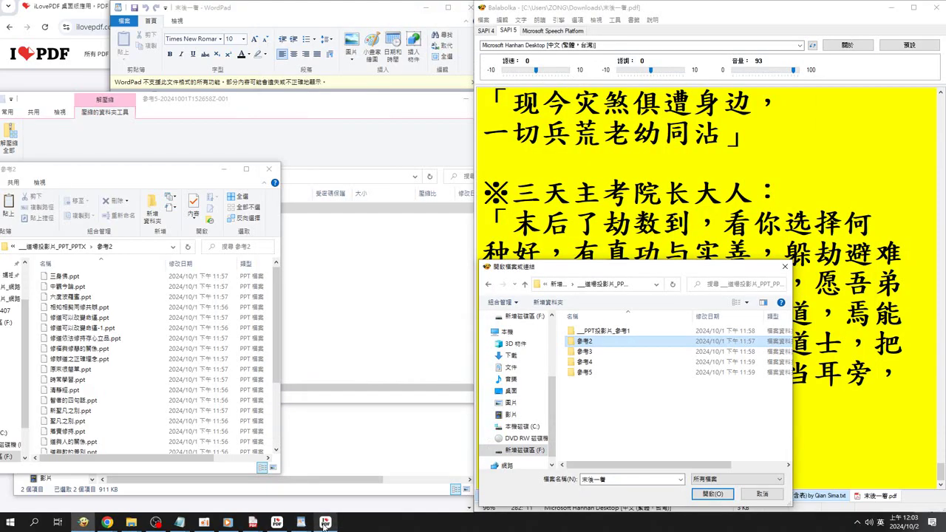
pyautogui.click(277, 522)
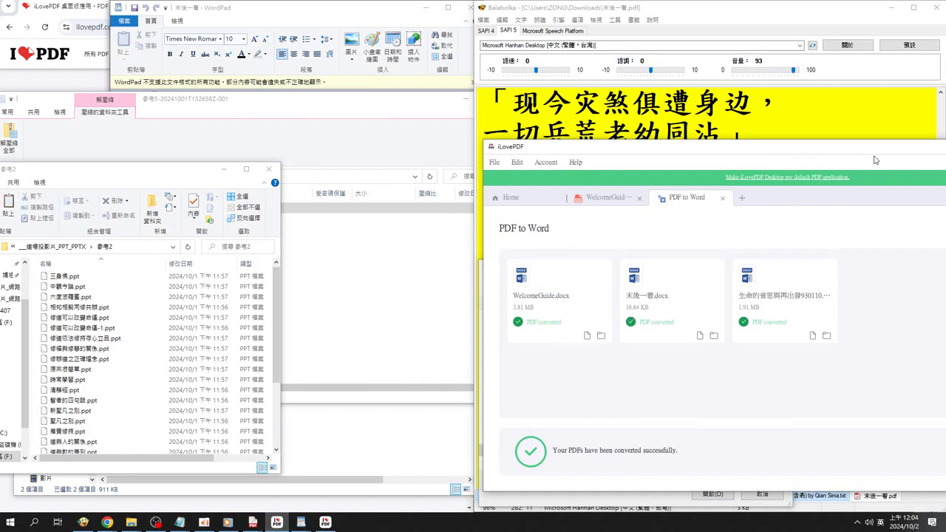
pyautogui.moveTo(876, 147); pyautogui.dragTo(781, 210)
pyautogui.click(778, 209)
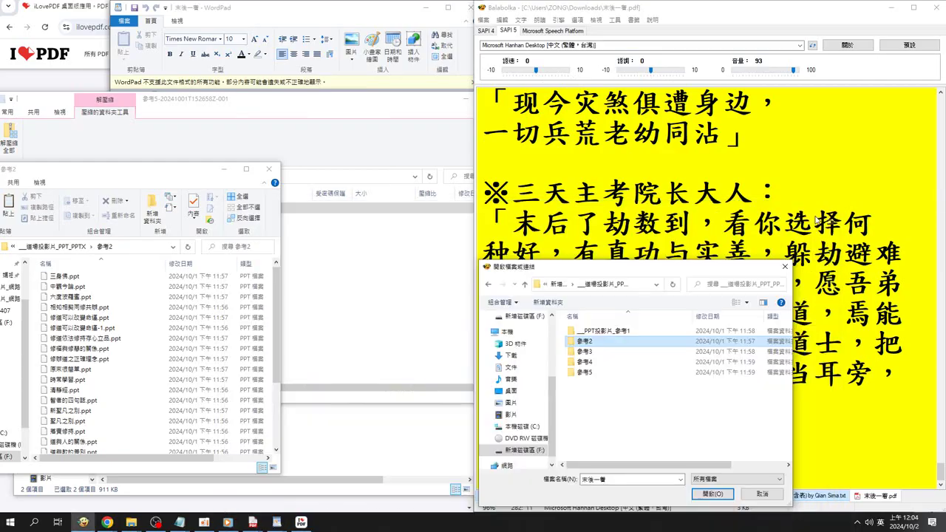
pyautogui.click(299, 523)
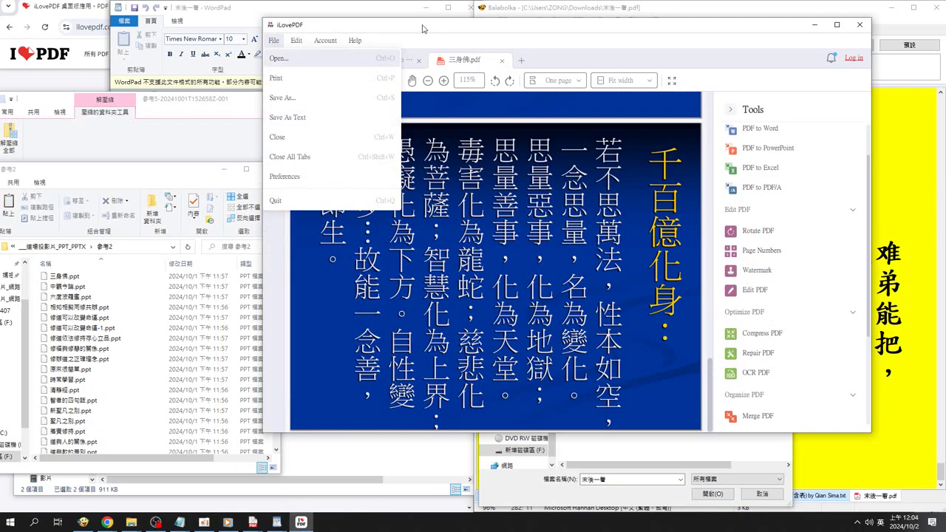
pyautogui.moveTo(325, 41)
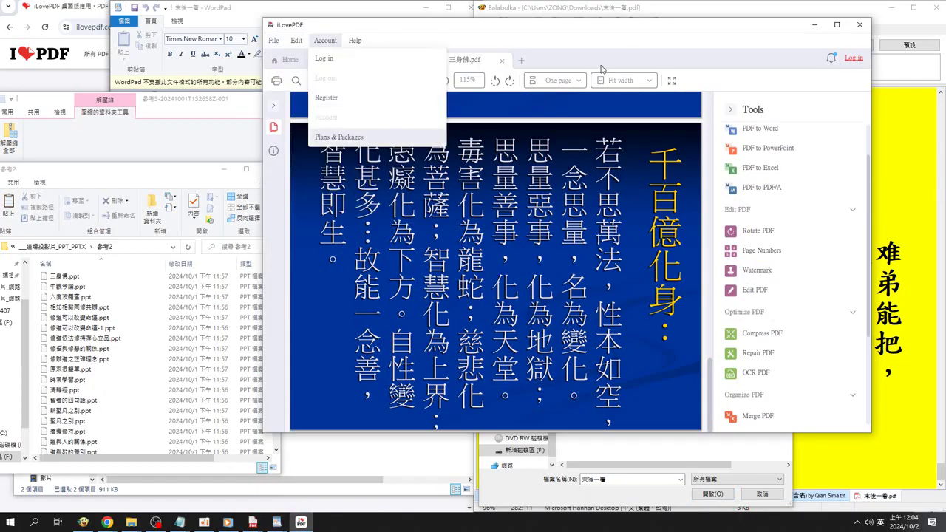
# Dismiss the Account menu, scroll the Tools panel, and minimize iLovePDF to reveal Balabolka
pyautogui.click(633, 59)
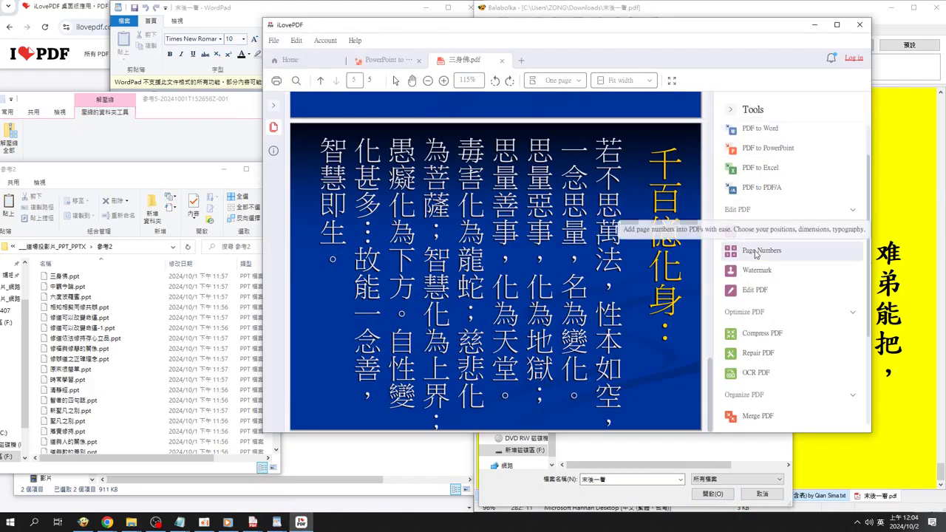
pyautogui.scroll(-2, 755, 255)
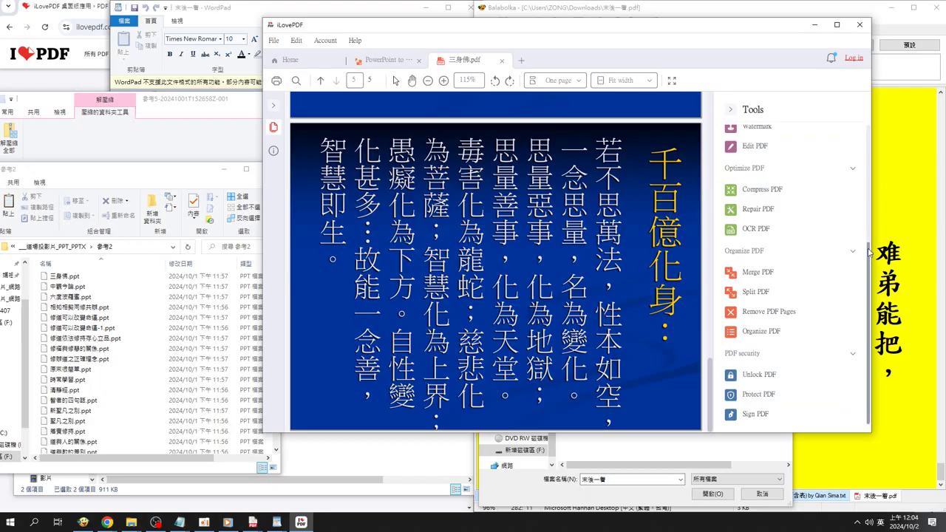
pyautogui.moveTo(869, 252); pyautogui.dragTo(891, 156)
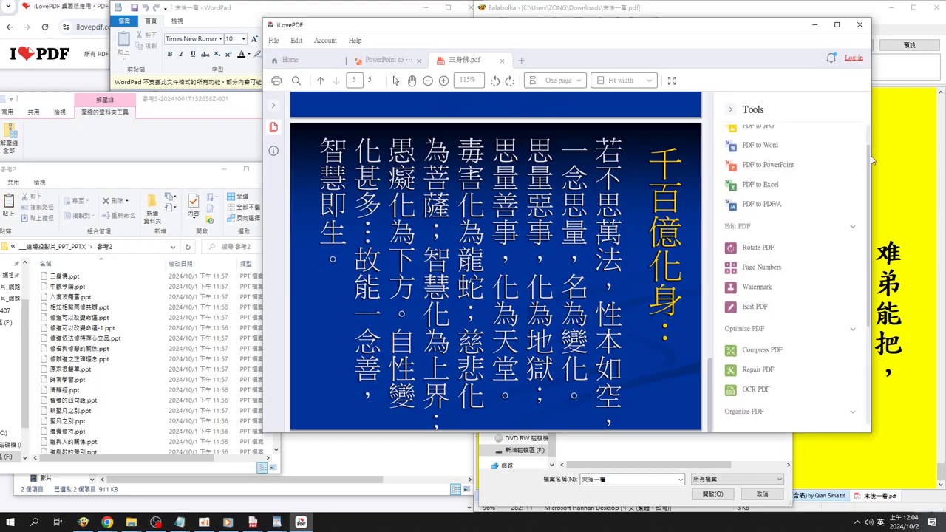
pyautogui.scroll(1, 801, 272)
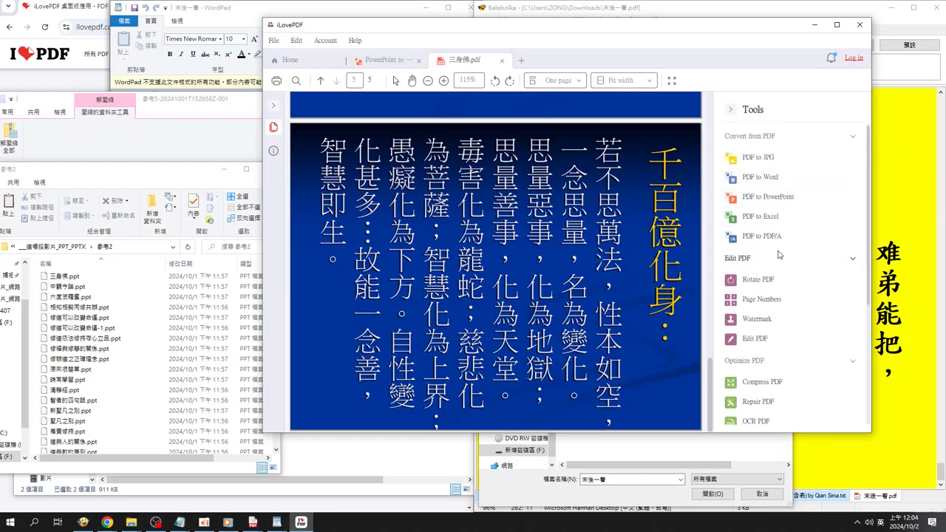
pyautogui.click(303, 523)
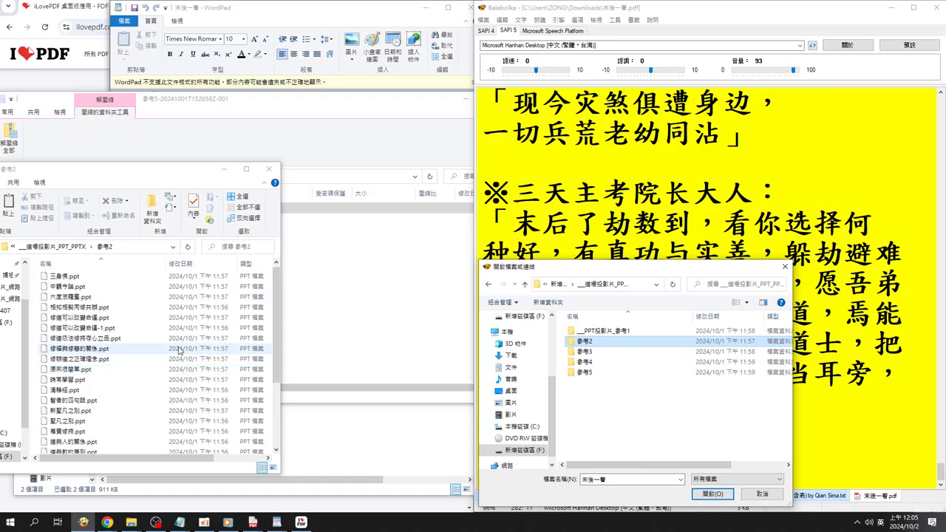
# Copy the name 三身佛 from the file 三身佛.ppt via Rename
pyautogui.scroll(1, 179, 350)
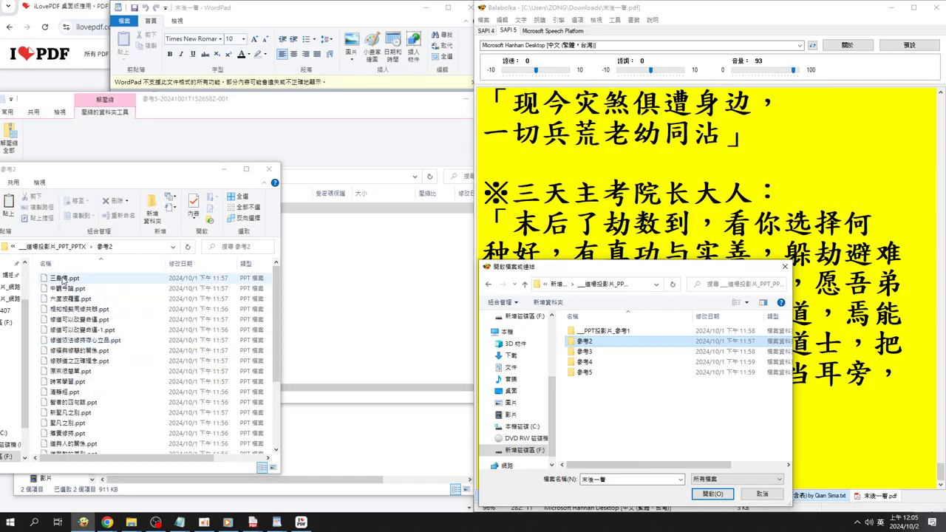
pyautogui.click(63, 280)
pyautogui.rightClick(64, 280)
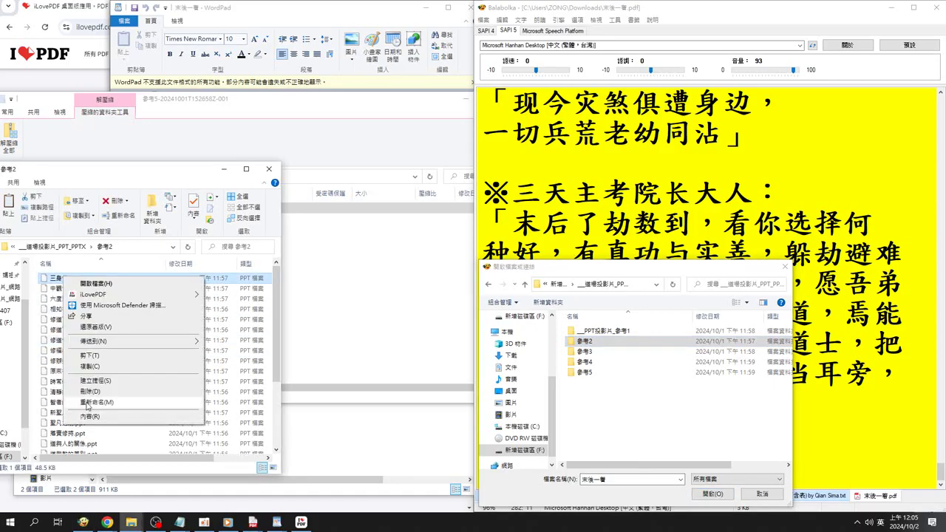
pyautogui.click(88, 407)
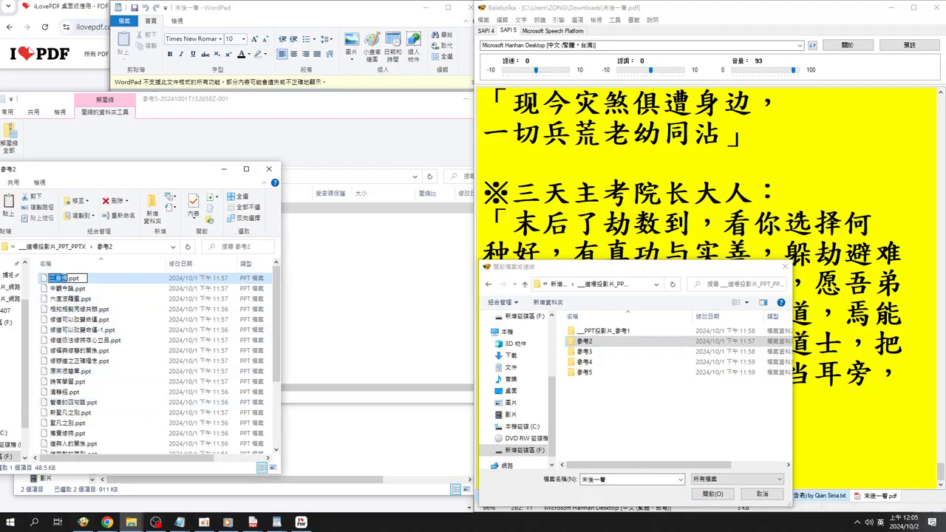
pyautogui.rightClick(65, 280)
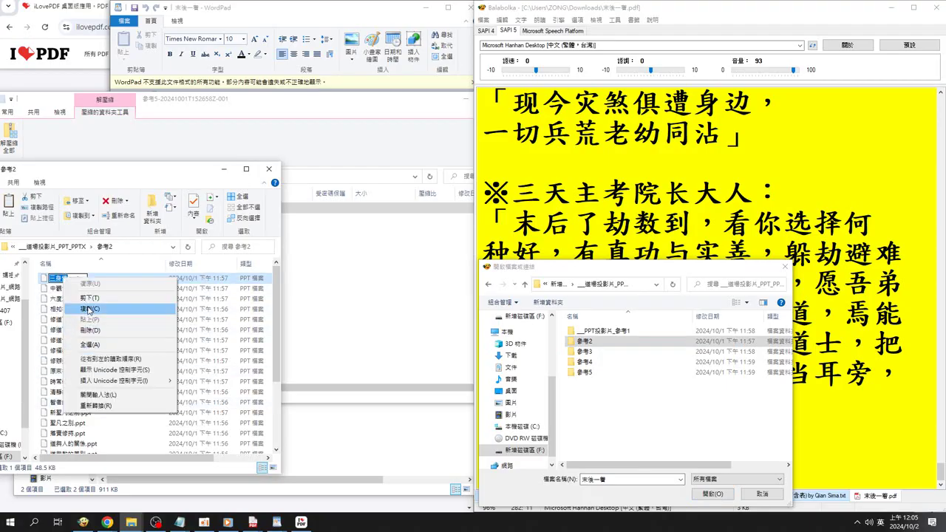
pyautogui.click(88, 309)
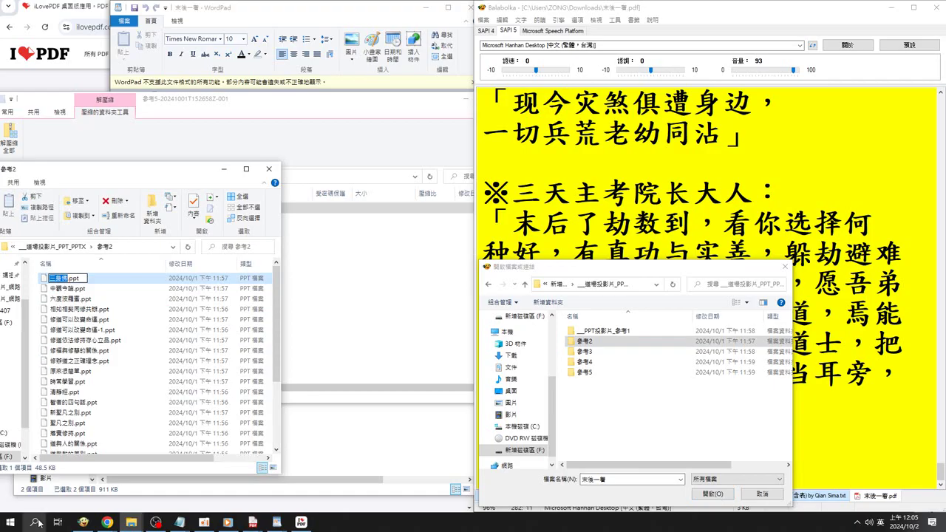
# Search Windows for 三身佛.PDF by pasting the name and adding the .PDF extension
pyautogui.click(35, 522)
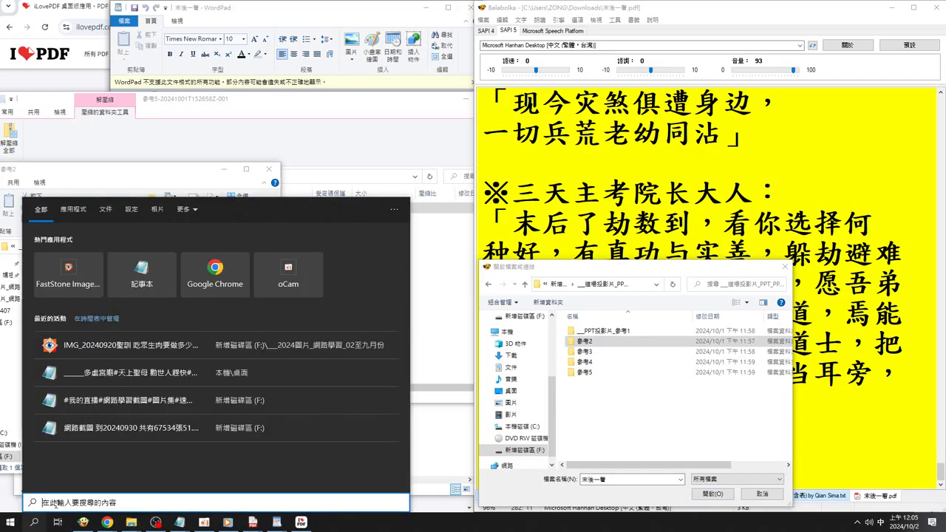
pyautogui.rightClick(45, 503)
pyautogui.click(59, 493)
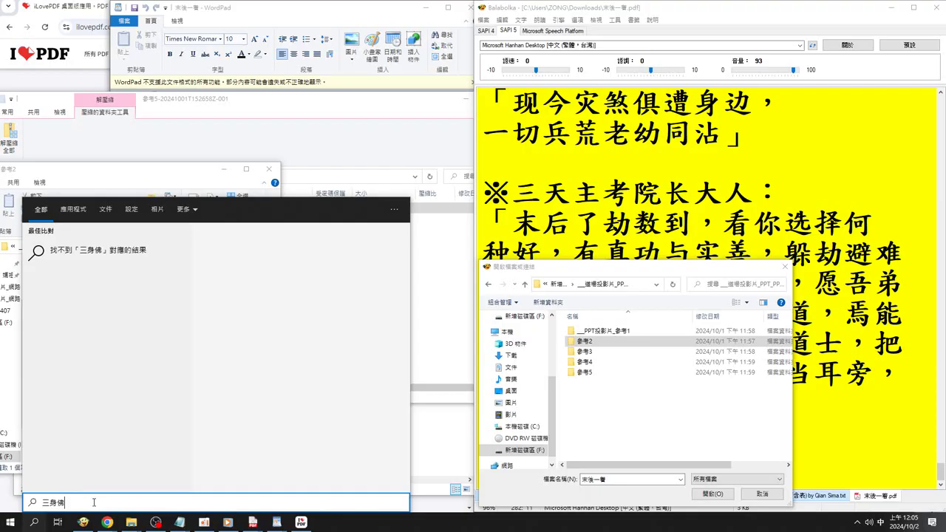
pyautogui.write('.')
pyautogui.write('ㄅ')
pyautogui.write('ㄎ')
pyautogui.press('Escape')
pyautogui.press('shift')
pyautogui.write('PDF')
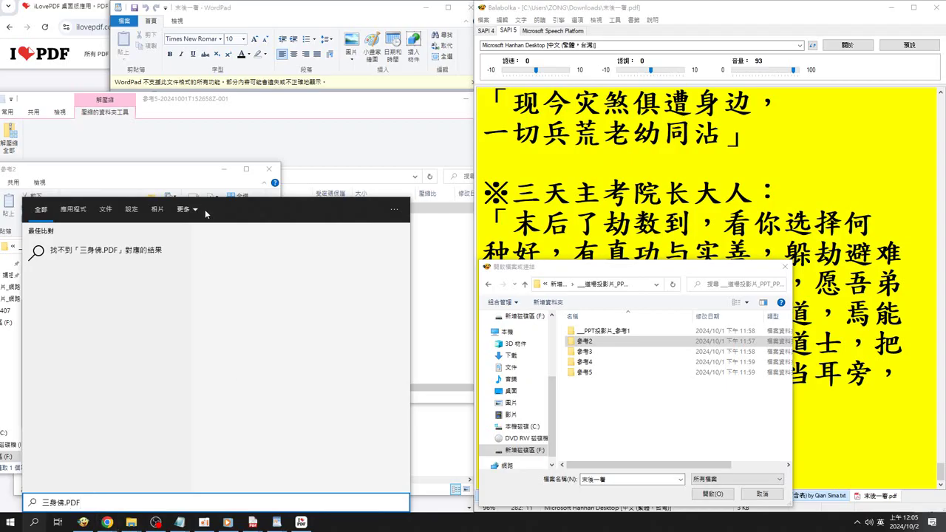
pyautogui.click(229, 211)
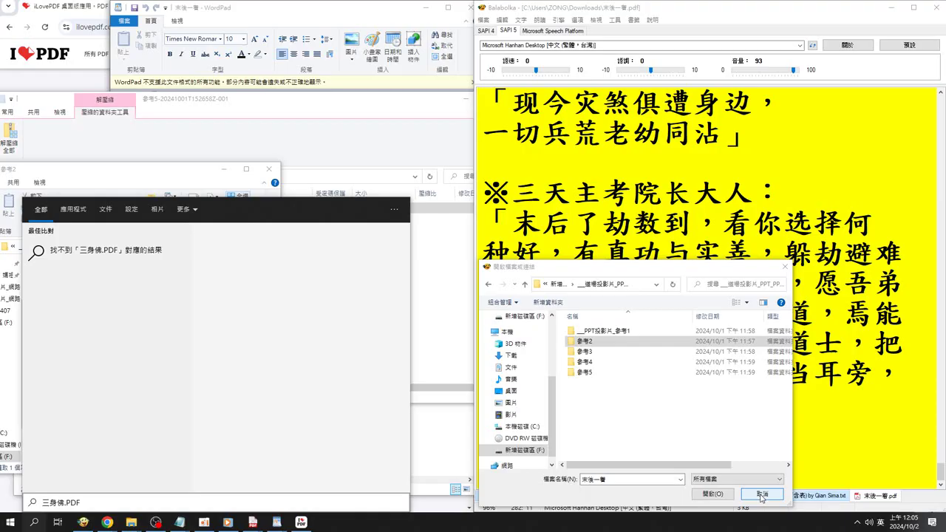
# Open 參考2 in the Open dialog and set the file type filter to PDF 檔案 (*.pdf)
pyautogui.doubleClick(590, 343)
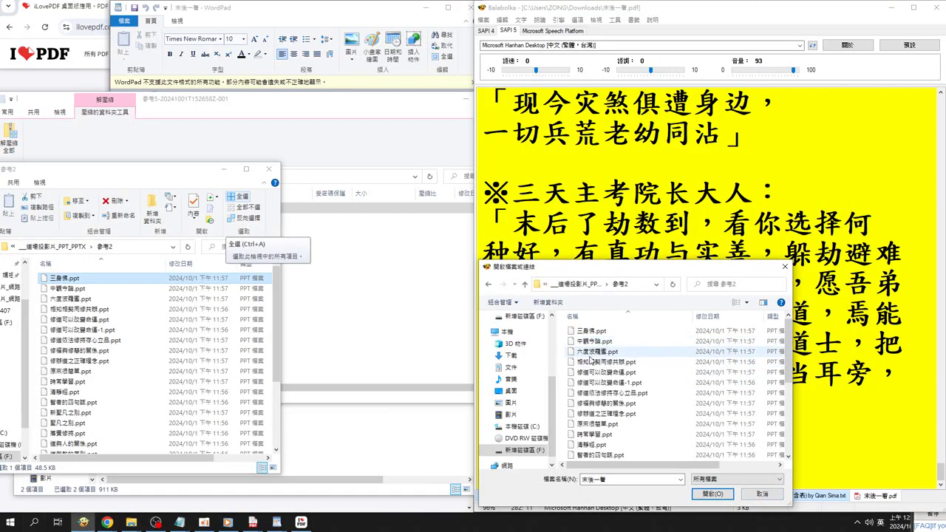
pyautogui.click(715, 480)
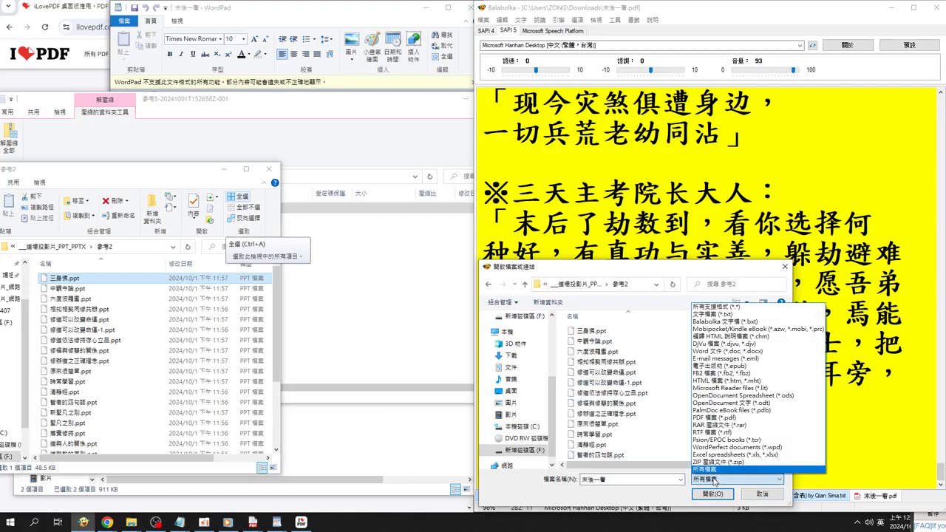
pyautogui.click(717, 417)
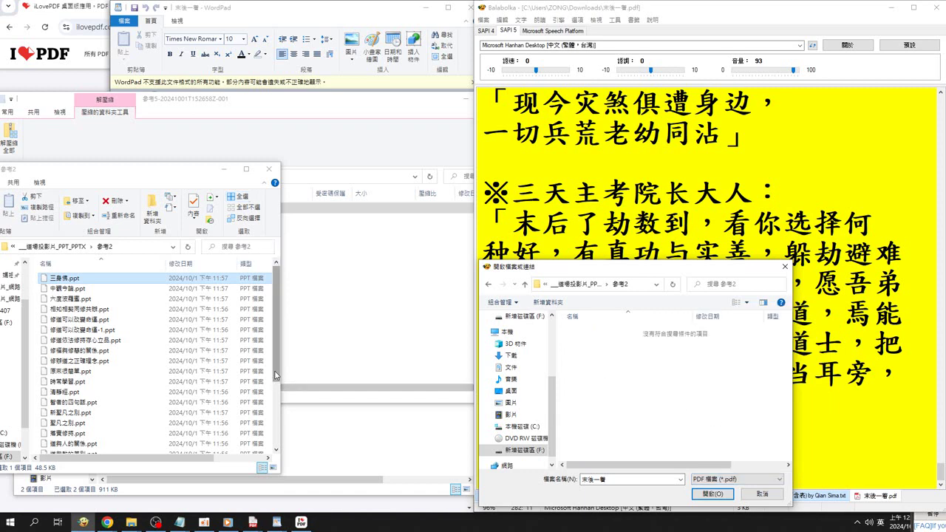
pyautogui.moveTo(276, 373); pyautogui.dragTo(284, 464)
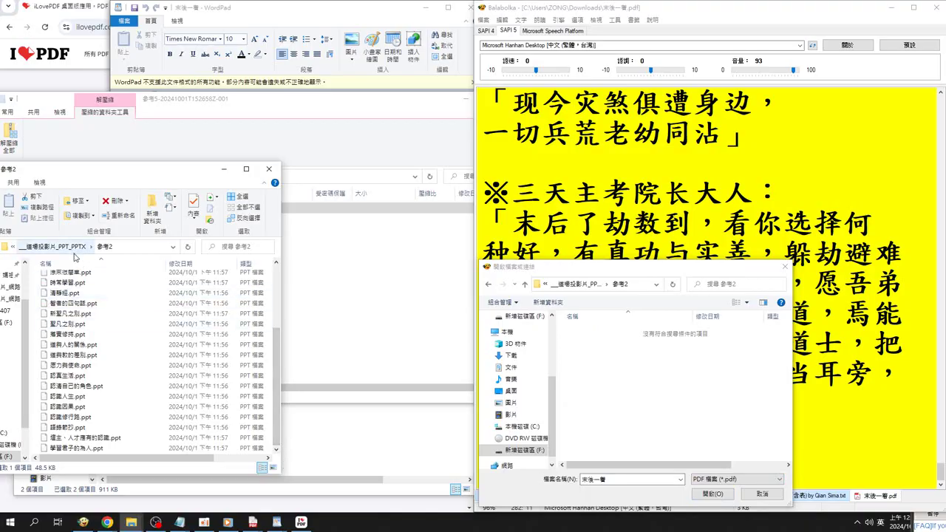
# Go up to the root of drive F: and sort its contents by modified date
pyautogui.click(69, 251)
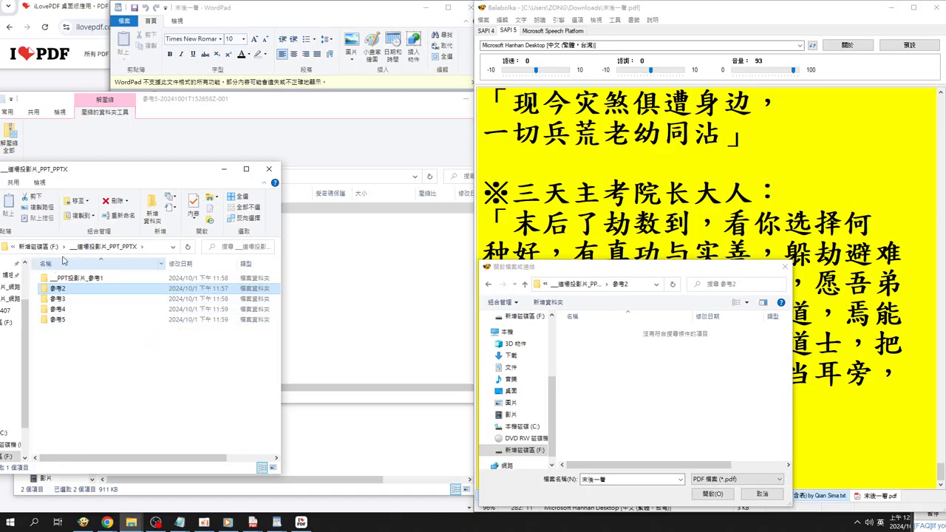
pyautogui.click(149, 335)
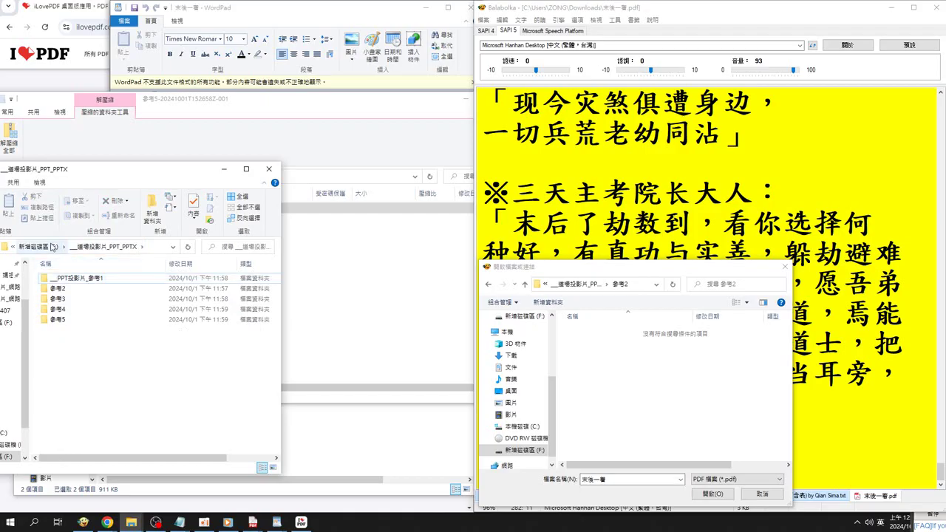
pyautogui.click(53, 247)
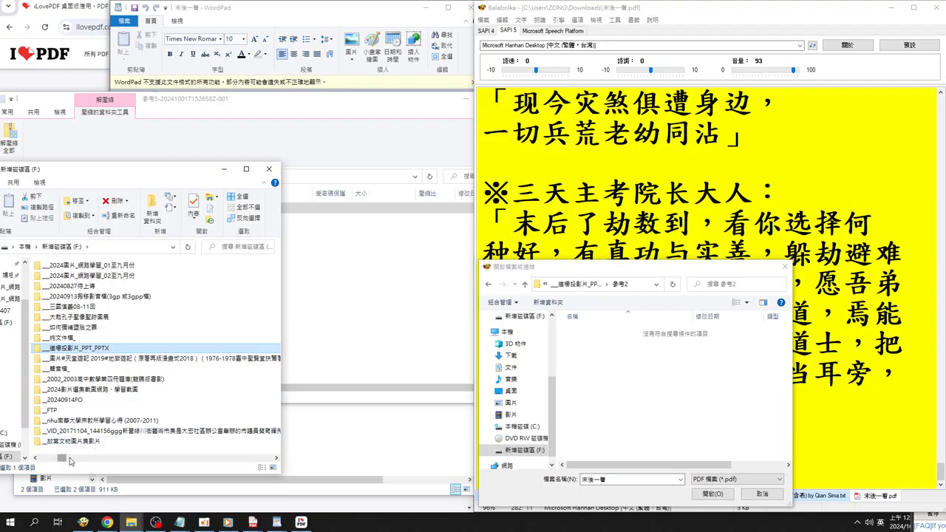
pyautogui.moveTo(63, 458); pyautogui.dragTo(268, 456)
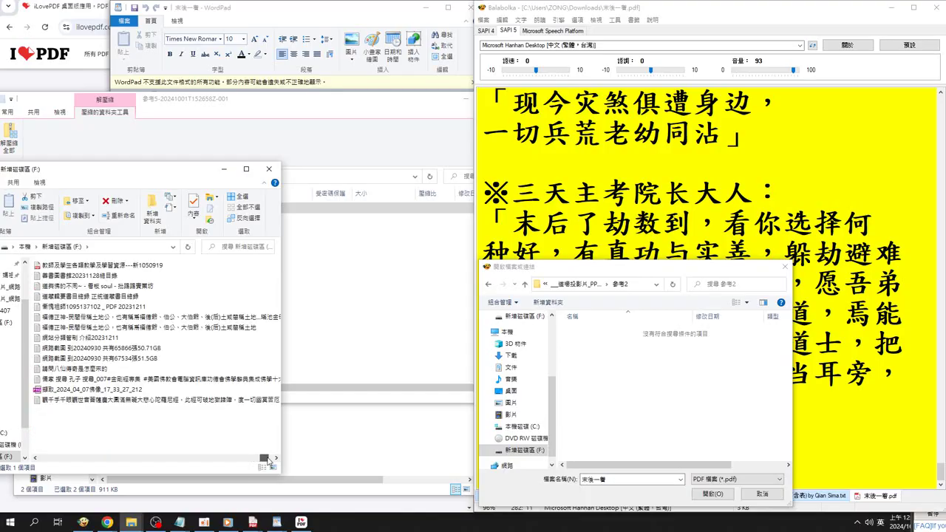
pyautogui.rightClick(169, 429)
pyautogui.moveTo(222, 313)
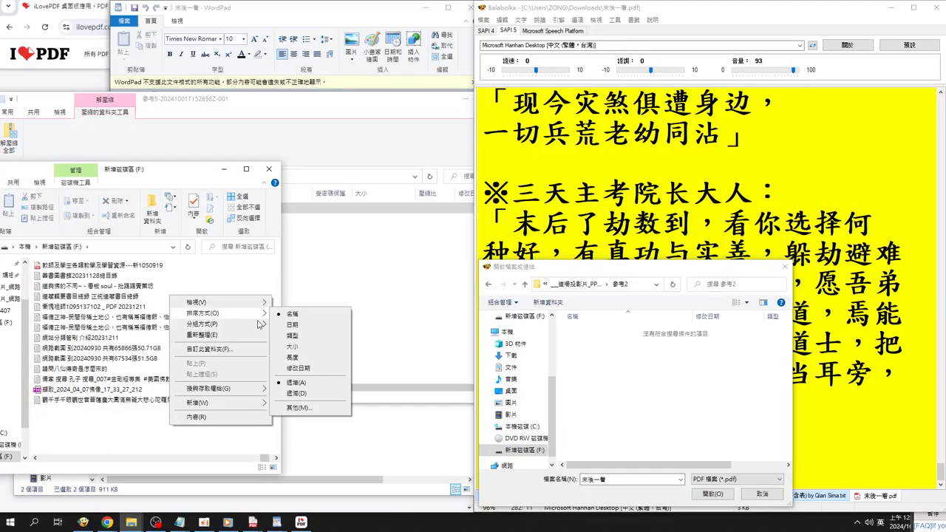
pyautogui.click(306, 373)
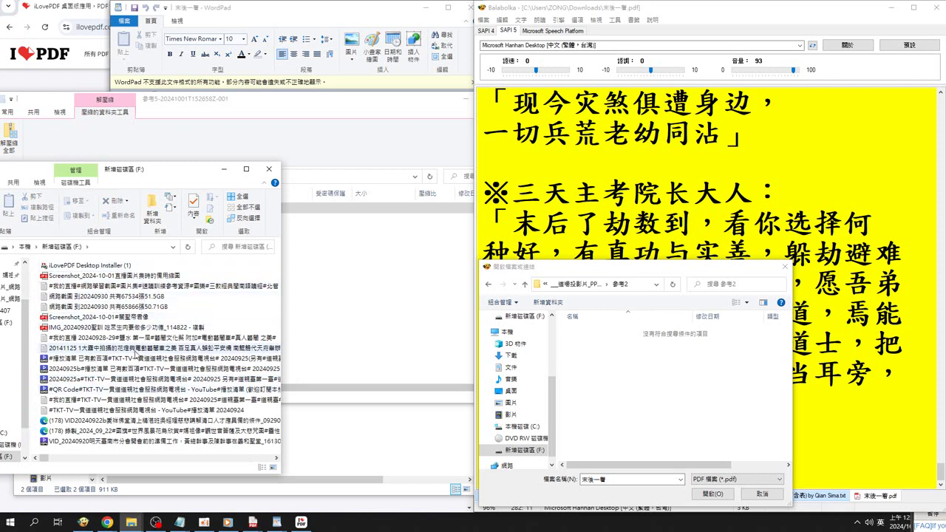
# Bring the extracted 參考5 download folder window forward and move it to the lower left
pyautogui.moveTo(136, 355)
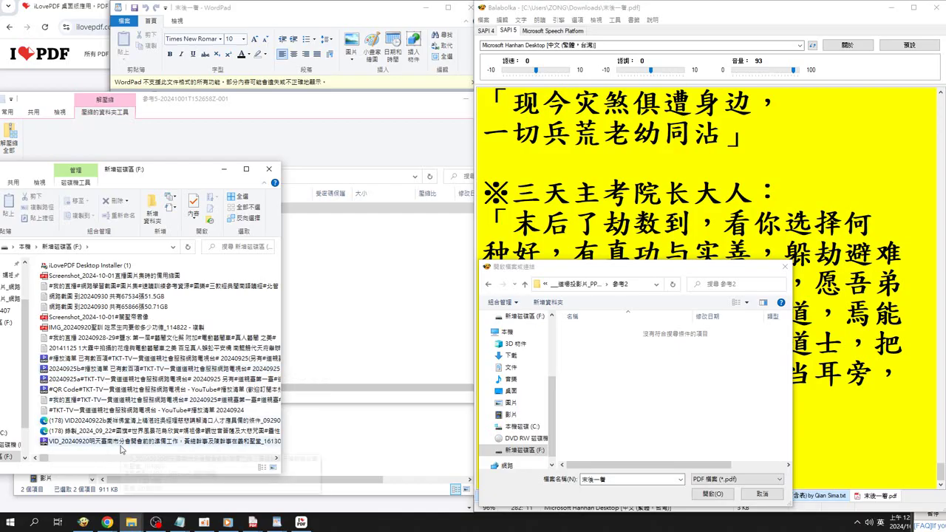
pyautogui.moveTo(122, 449)
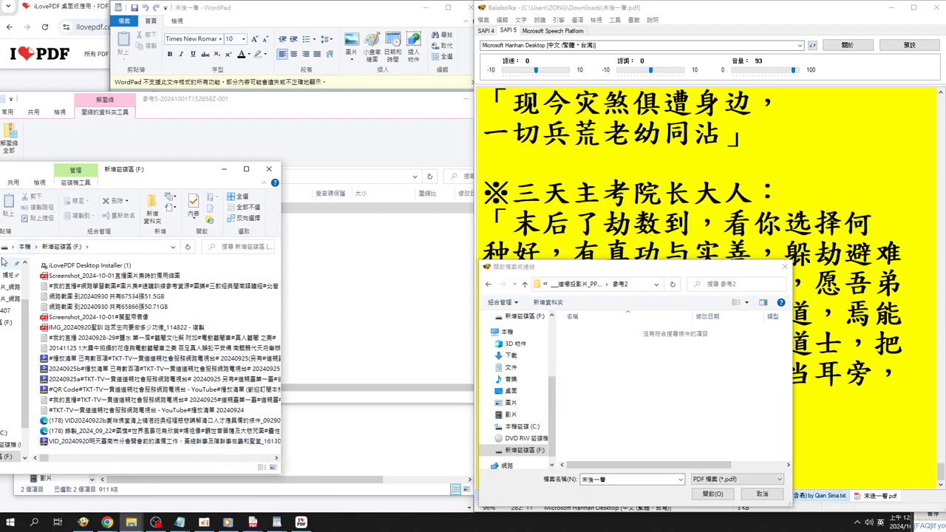
pyautogui.click(268, 116)
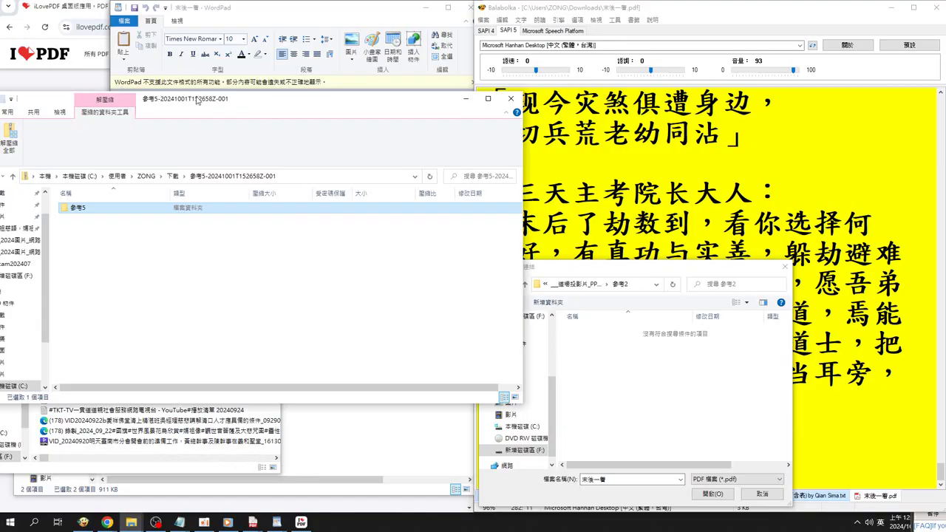
pyautogui.moveTo(203, 101); pyautogui.dragTo(305, 108)
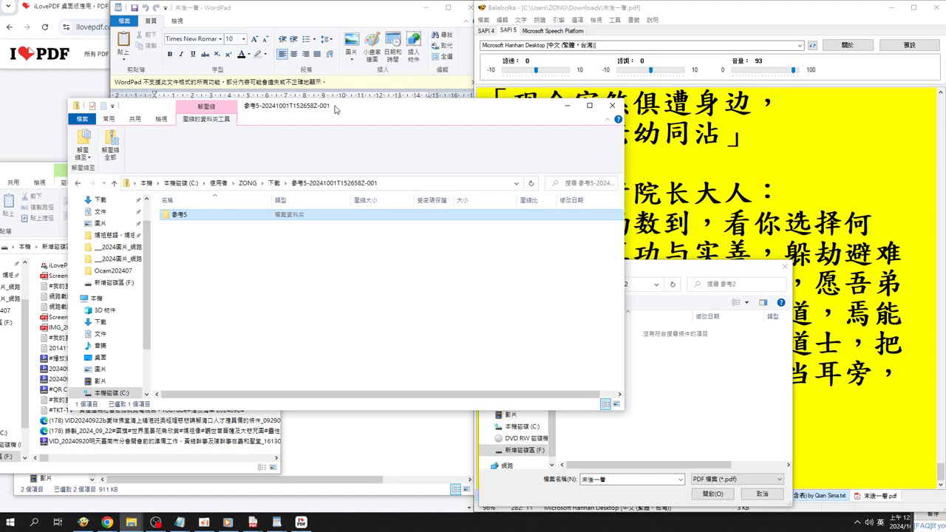
pyautogui.moveTo(334, 109)
pyautogui.mouseDown()
pyautogui.moveTo(294, 254)
pyautogui.moveTo(281, 186)
pyautogui.mouseUp()
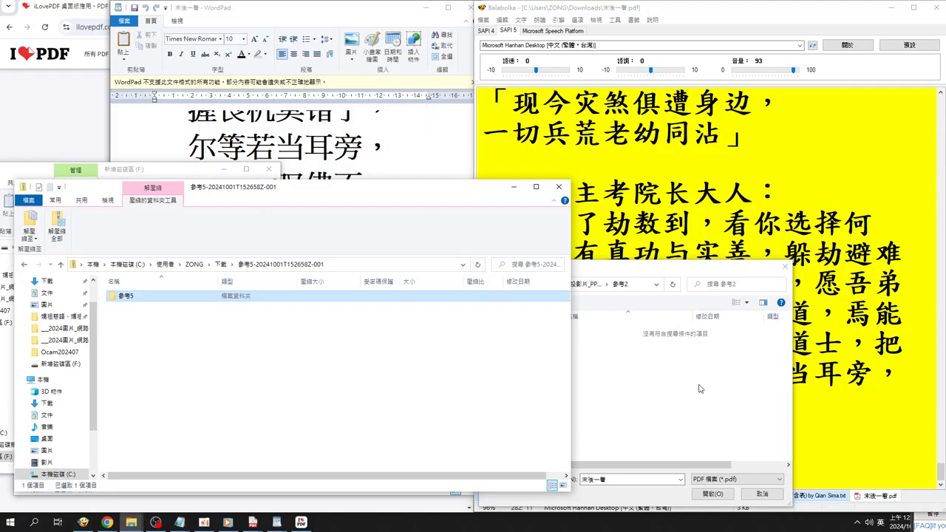
# Go up from 參考2 to the root of drive F: in the open-file dialog and browse its folders
pyautogui.click(646, 355)
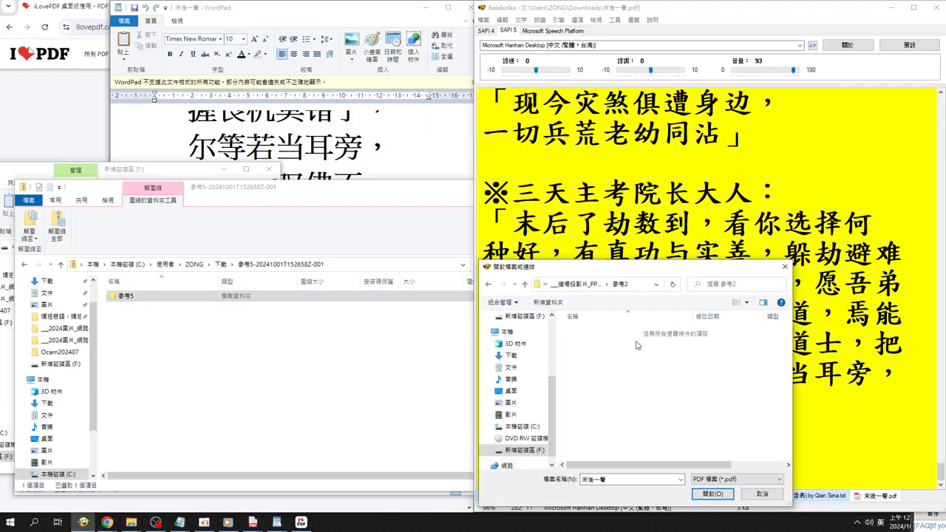
pyautogui.click(523, 284)
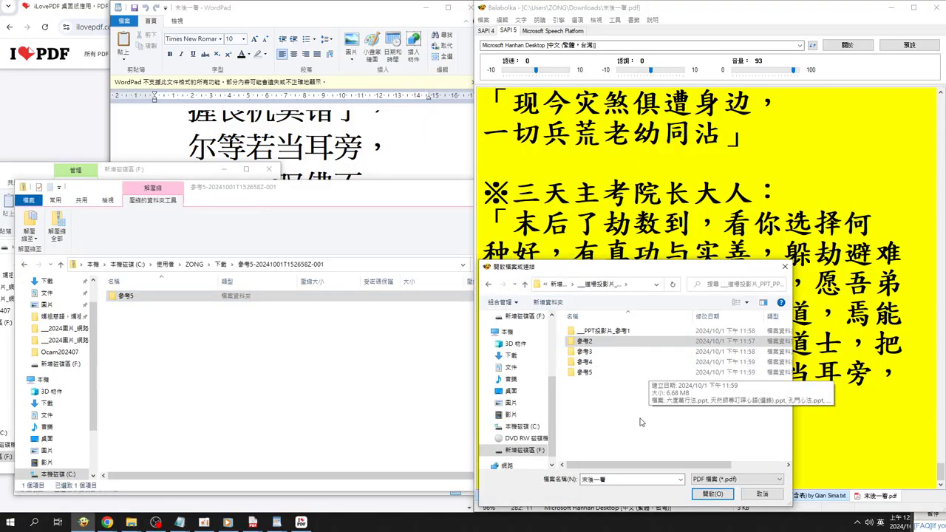
pyautogui.click(524, 284)
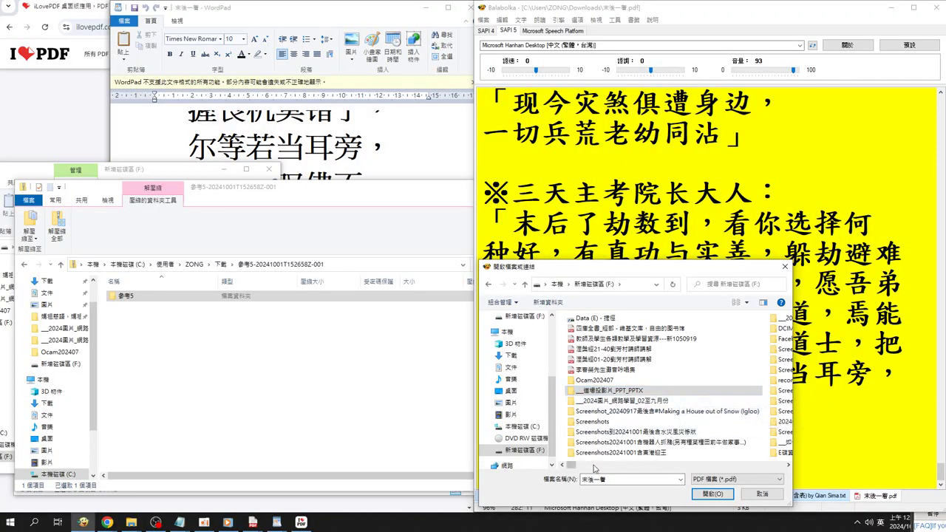
pyautogui.moveTo(570, 466); pyautogui.dragTo(778, 441)
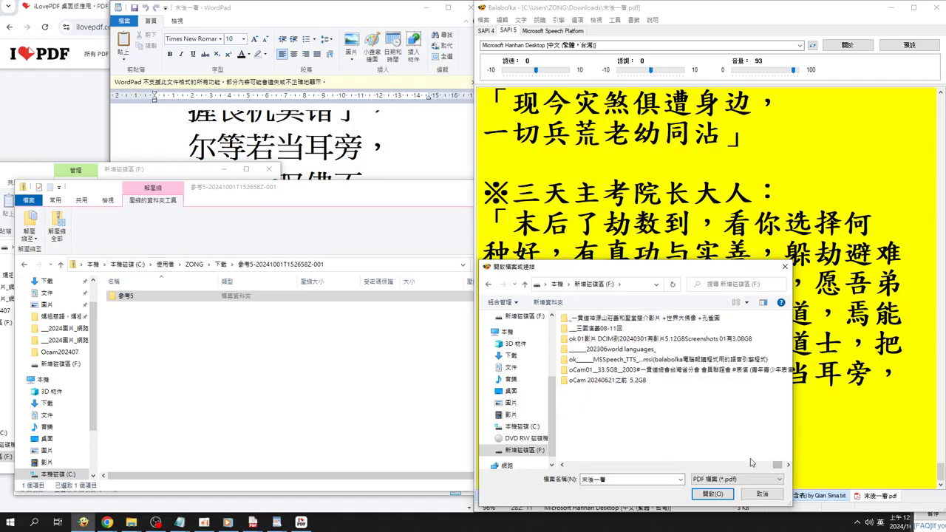
pyautogui.scroll(2, 631, 433)
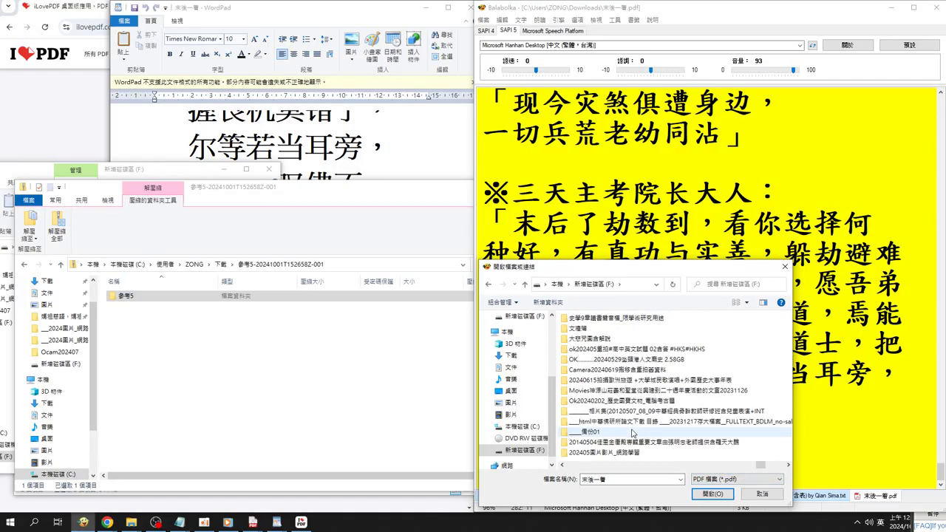
pyautogui.scroll(1, 632, 433)
pyautogui.scroll(1, 632, 431)
pyautogui.scroll(1, 632, 430)
pyautogui.scroll(1, 632, 428)
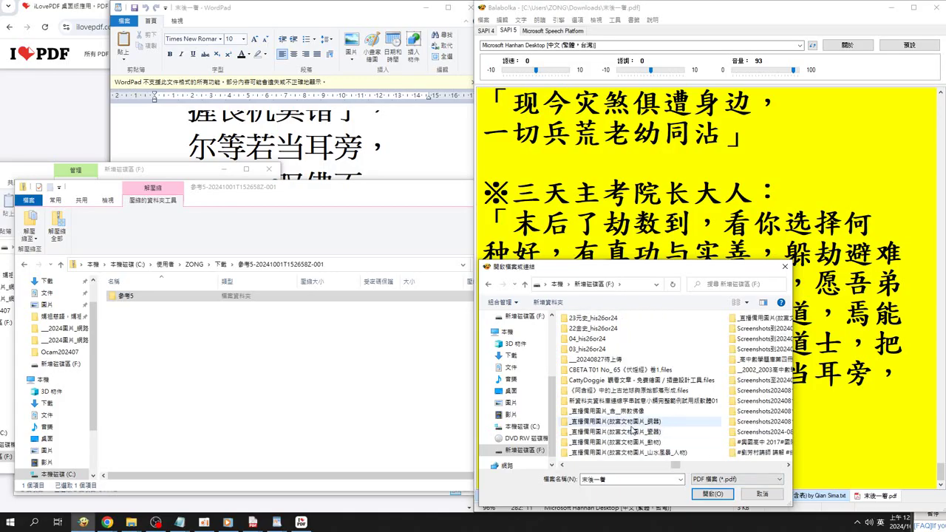
pyautogui.scroll(2, 633, 429)
pyautogui.scroll(1, 633, 428)
pyautogui.scroll(1, 632, 427)
pyautogui.scroll(2, 630, 425)
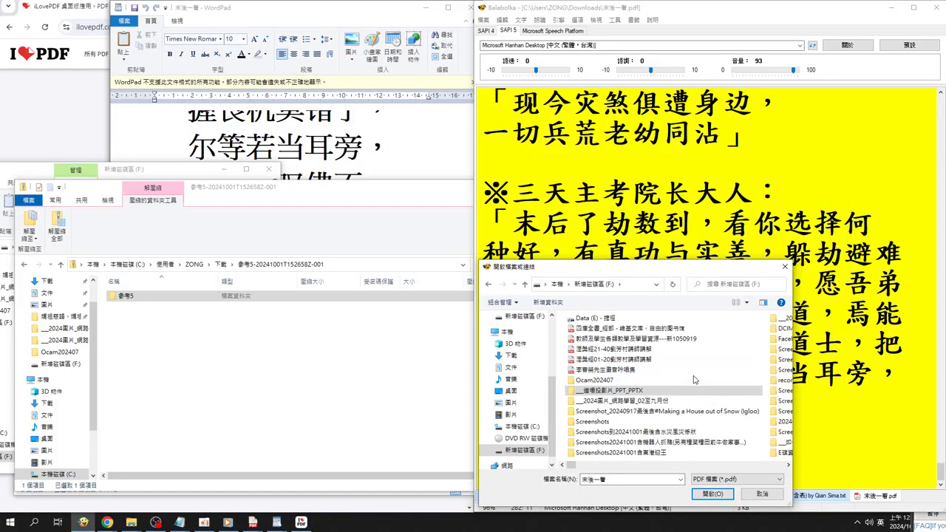
# Return to the 參考2 folder inside the slides folder and select the file name for copying
pyautogui.doubleClick(612, 396)
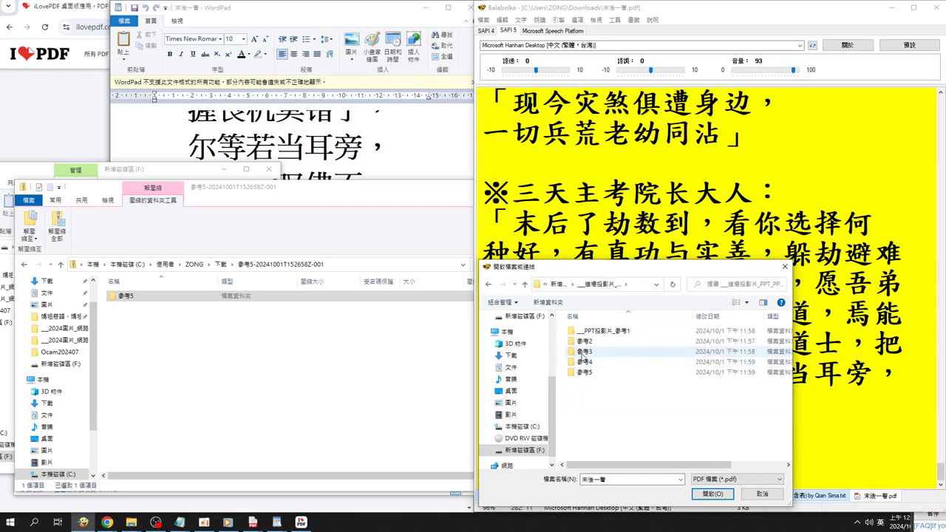
pyautogui.doubleClick(584, 342)
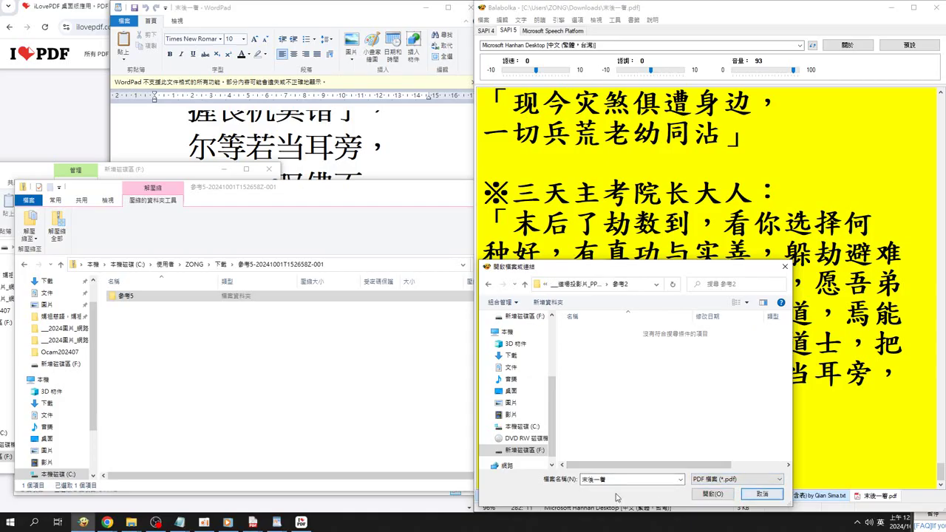
pyautogui.doubleClick(593, 479)
pyautogui.rightClick(593, 479)
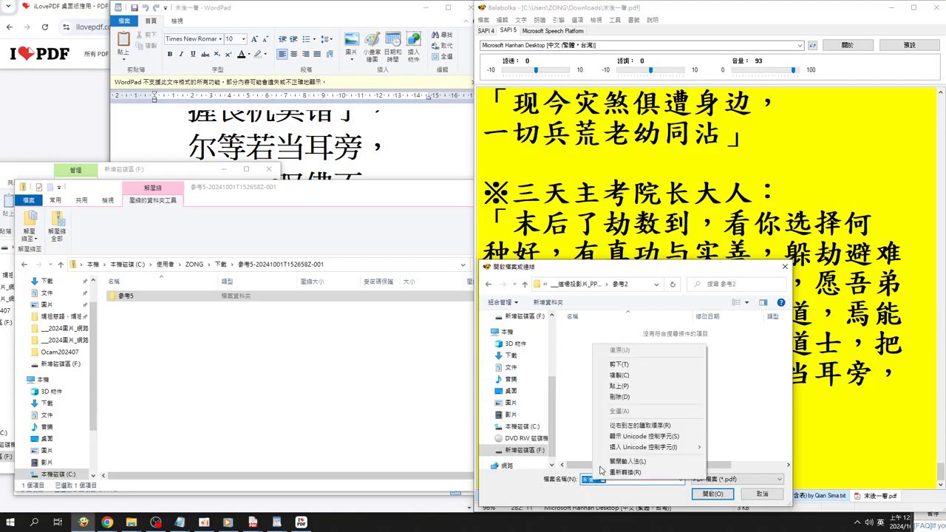
# Copy the PDF's file name and paste it into Windows Search
pyautogui.click(616, 377)
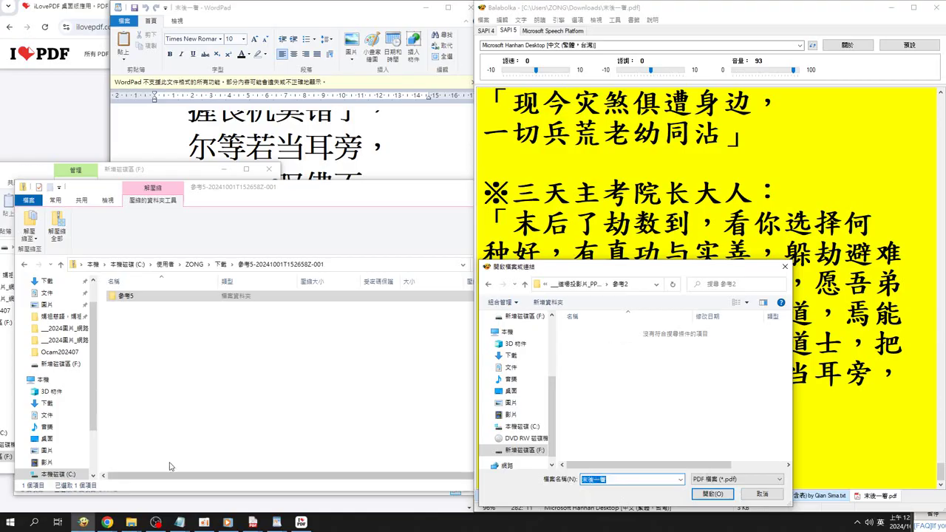
pyautogui.click(35, 524)
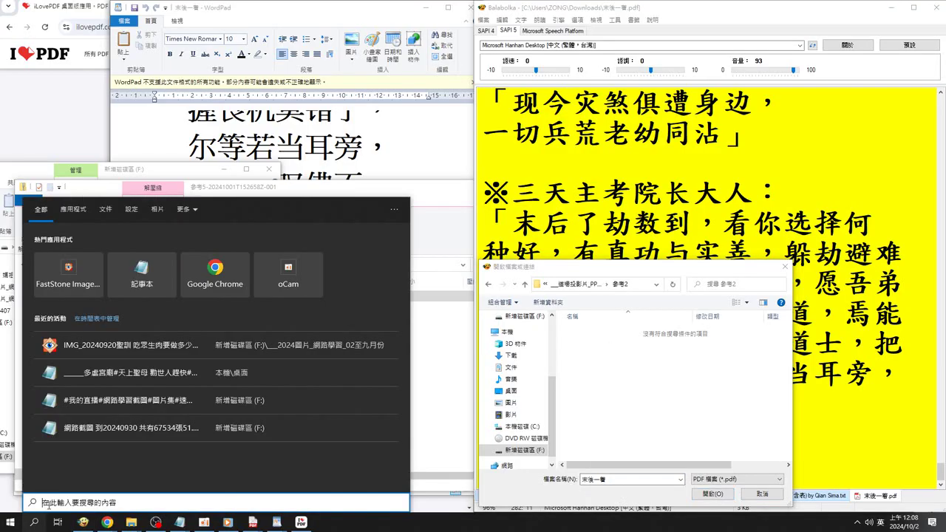
pyautogui.rightClick(49, 503)
pyautogui.click(53, 481)
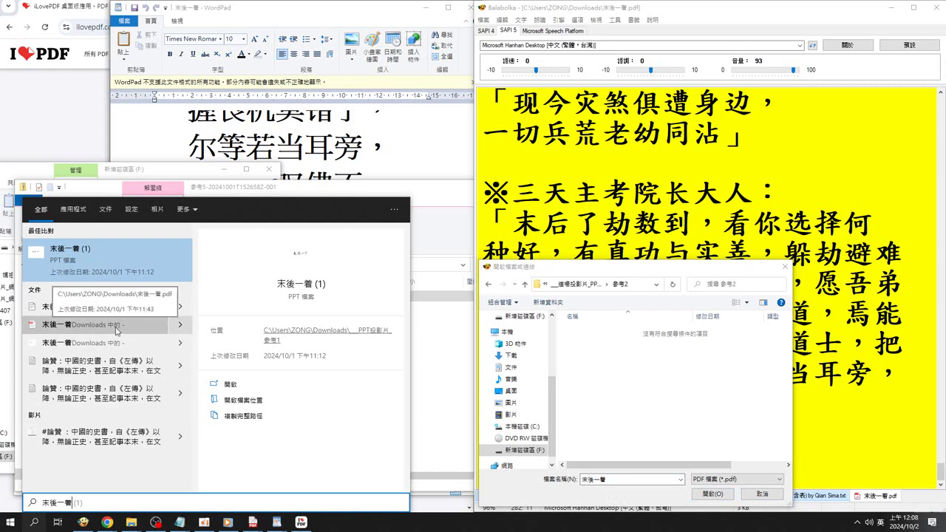
# Open the file location of the matching PDF in Downloads
pyautogui.click(116, 329)
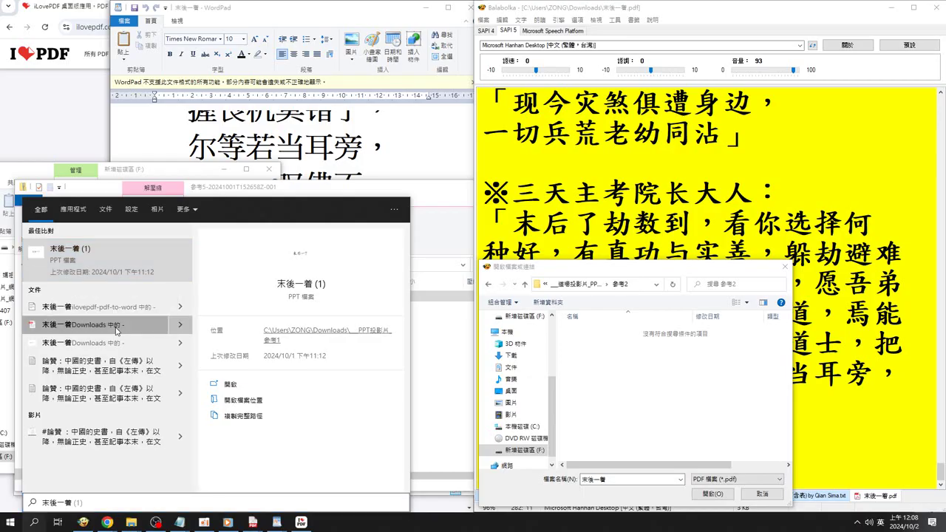
pyautogui.rightClick(116, 331)
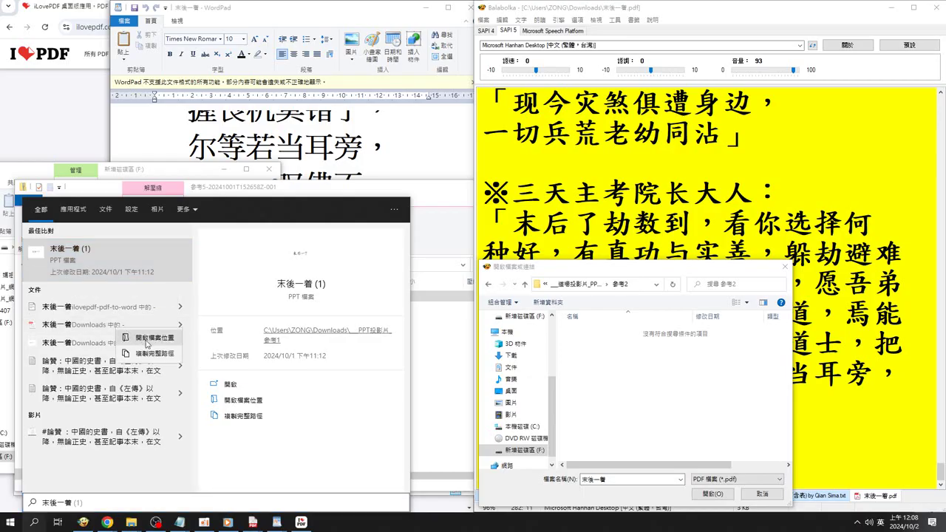
pyautogui.click(147, 339)
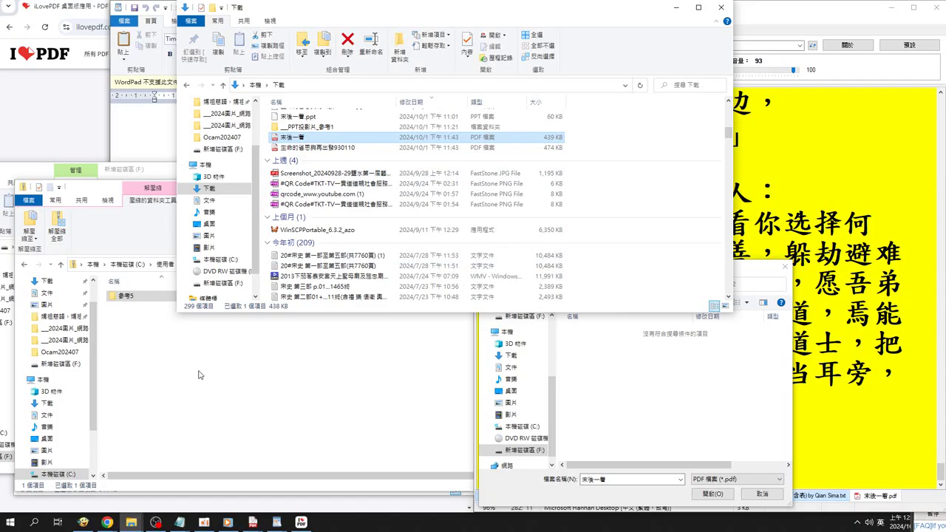
# Search the computer for 三身佛, replacing a mistyped query first
pyautogui.scroll(5, 380, 142)
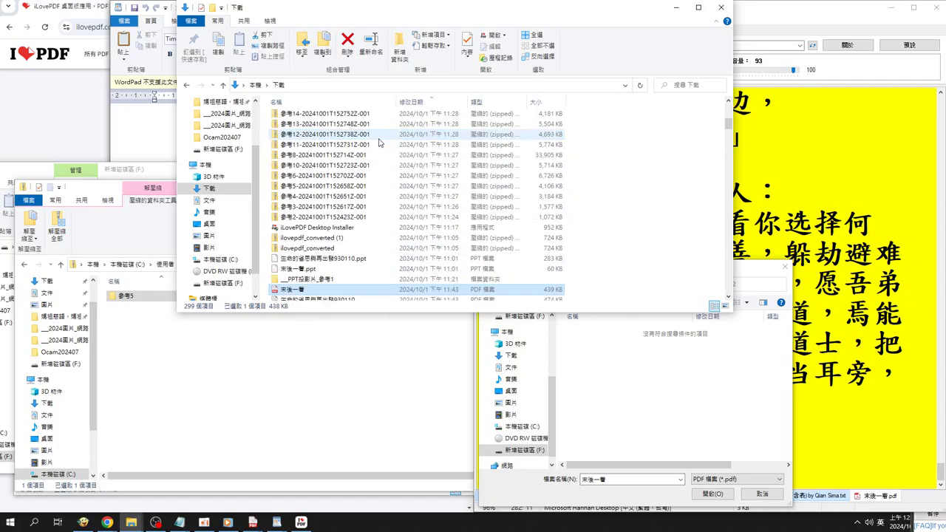
pyautogui.scroll(4, 379, 145)
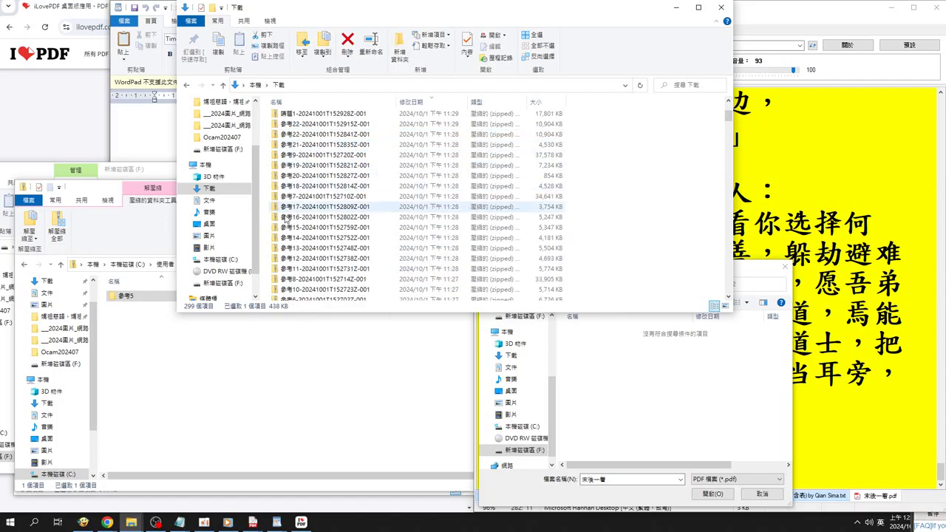
pyautogui.click(33, 523)
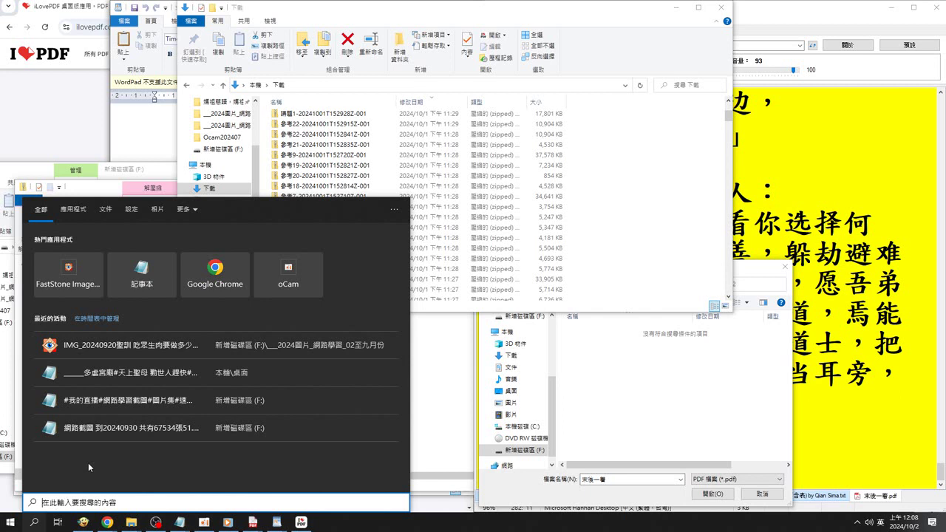
pyautogui.write('N0 G')
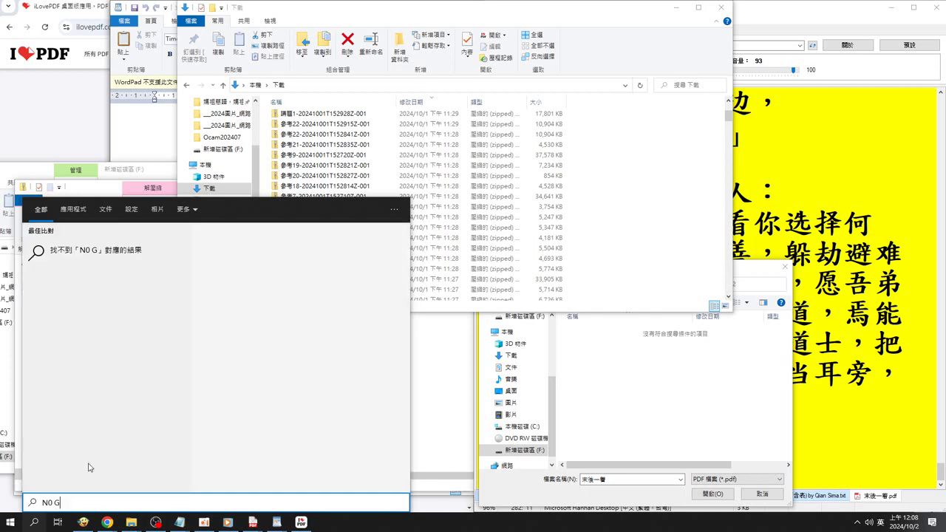
pyautogui.write('P')
pyautogui.press('BackSpace')
pyautogui.press('BackSpace')
pyautogui.press('BackSpace')
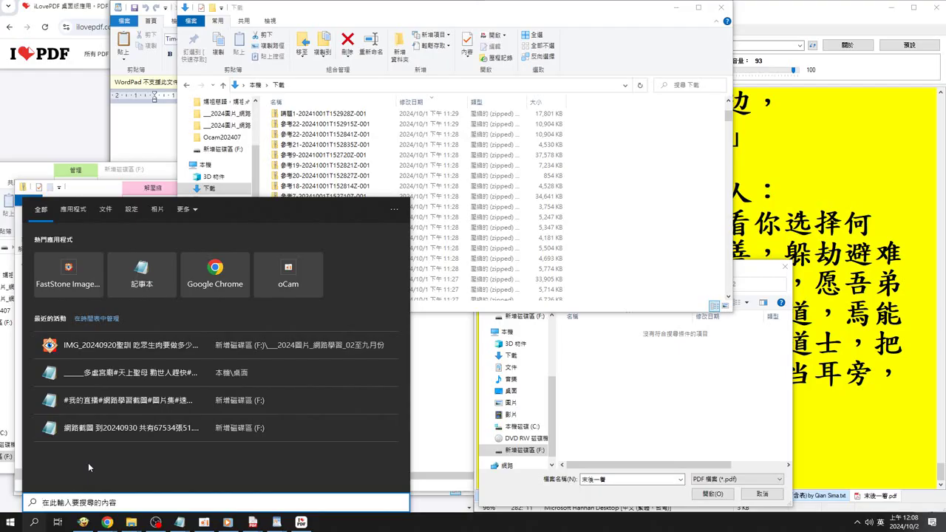
pyautogui.write('ㄙㄢ')
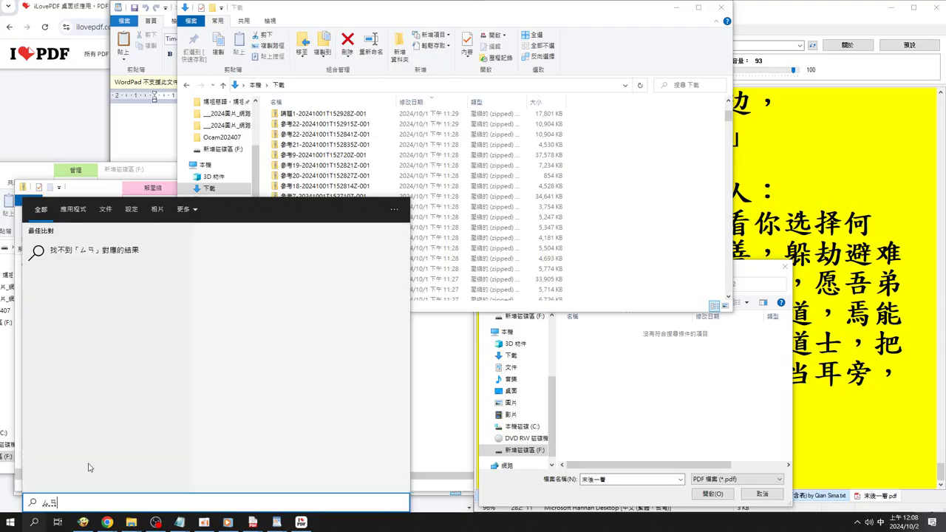
pyautogui.write('ㄣ')
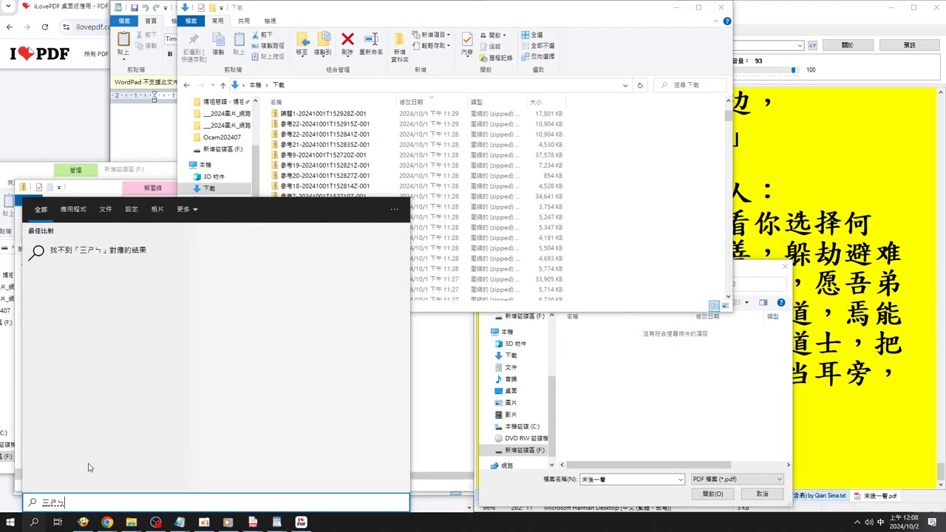
pyautogui.write('ㄈ')
pyautogui.write('ㄛ')
# From Balabolka's open-file dialog, open the 參考2 folder in a new Explorer window
pyautogui.click(557, 506)
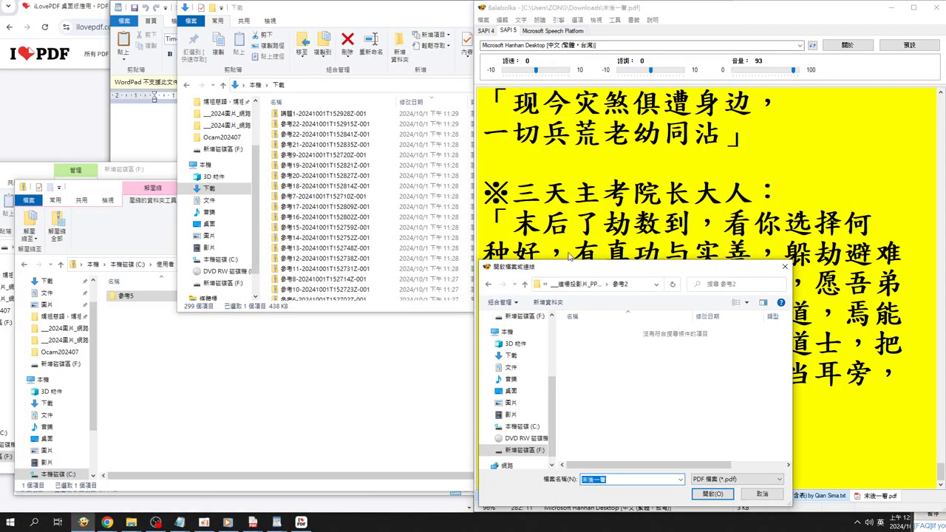
pyautogui.click(526, 283)
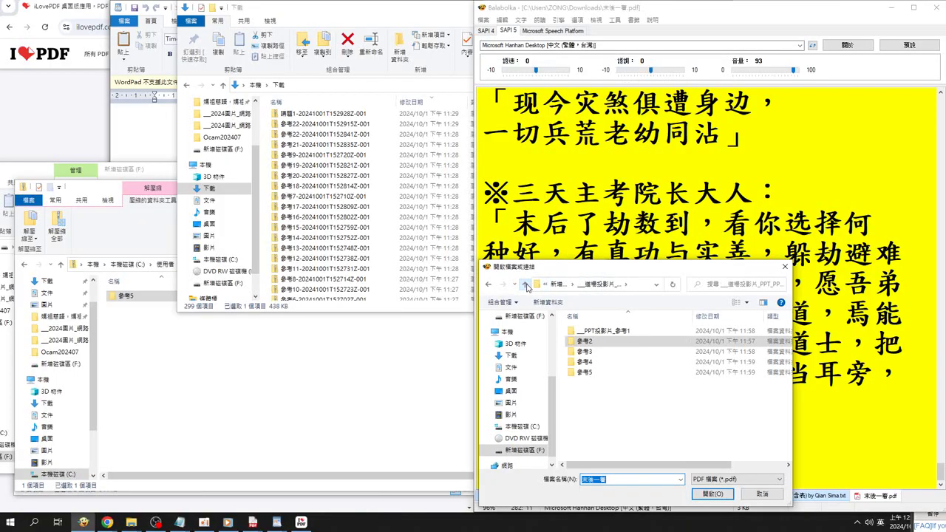
pyautogui.rightClick(588, 342)
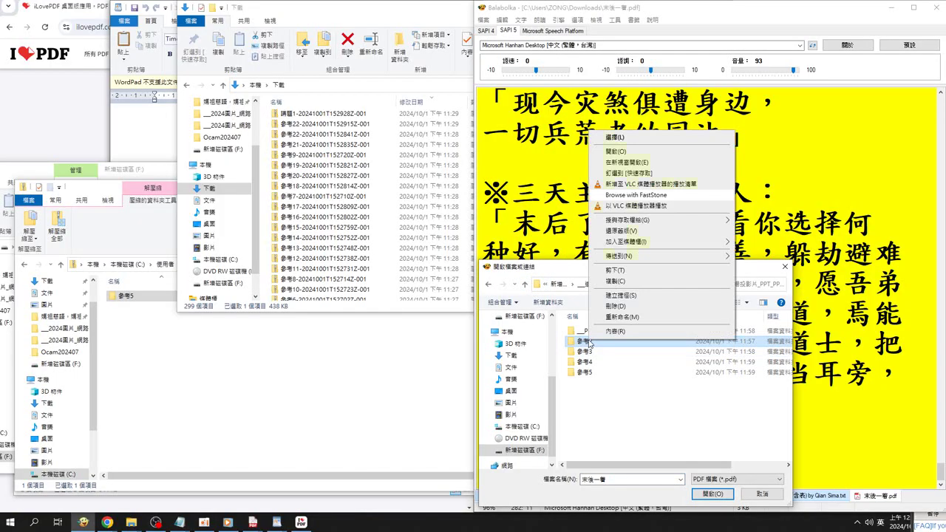
pyautogui.click(626, 161)
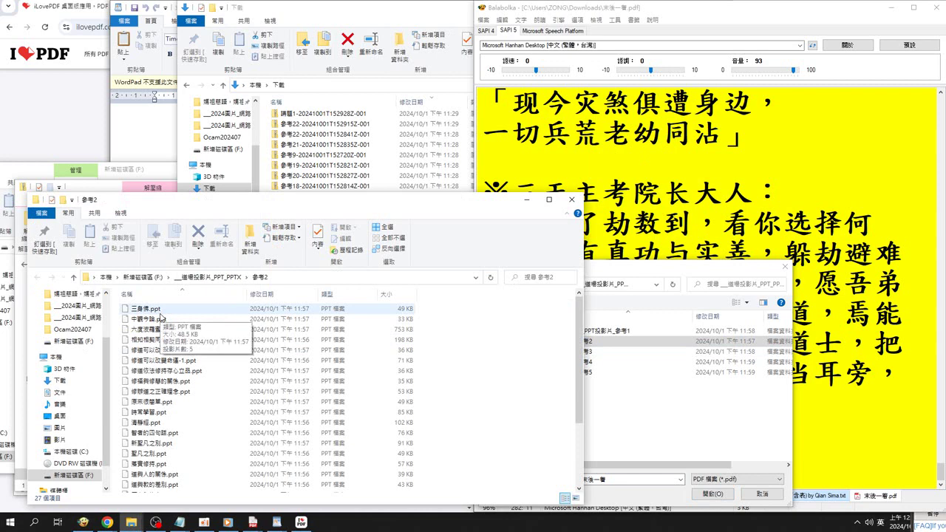
# Bring the iLovePDF download web page to the front
pyautogui.scroll(-3, 205, 399)
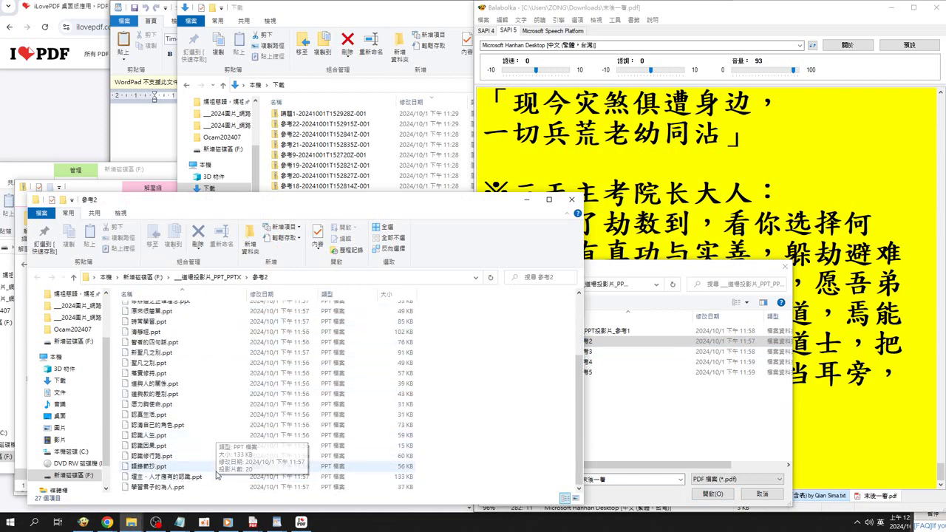
pyautogui.scroll(3, 220, 444)
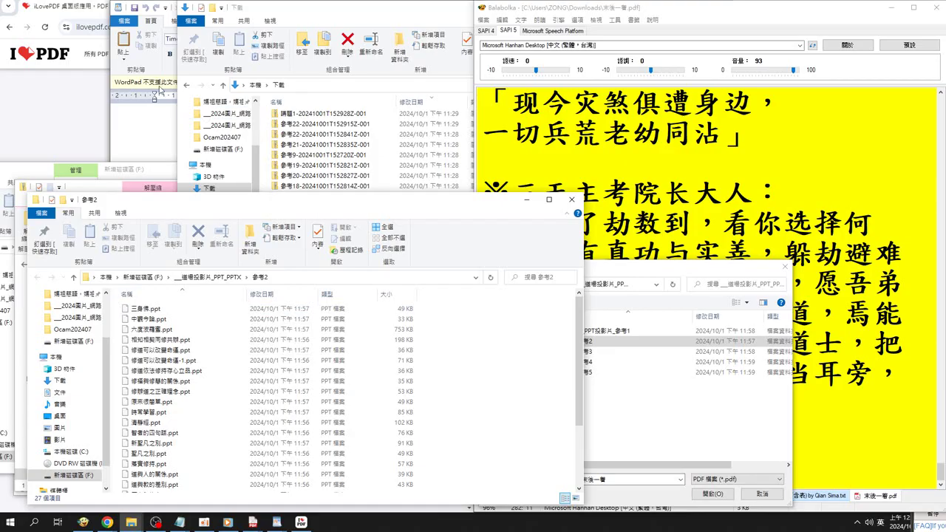
pyautogui.click(83, 105)
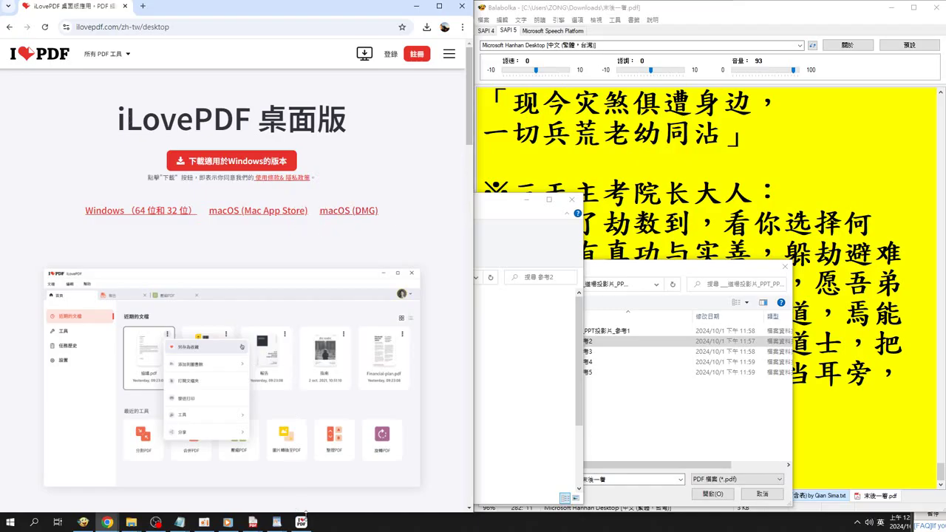
# Open 三身佛.pdf's file location from iLovePDF's PowerPoint to PDF results
pyautogui.moveTo(302, 526)
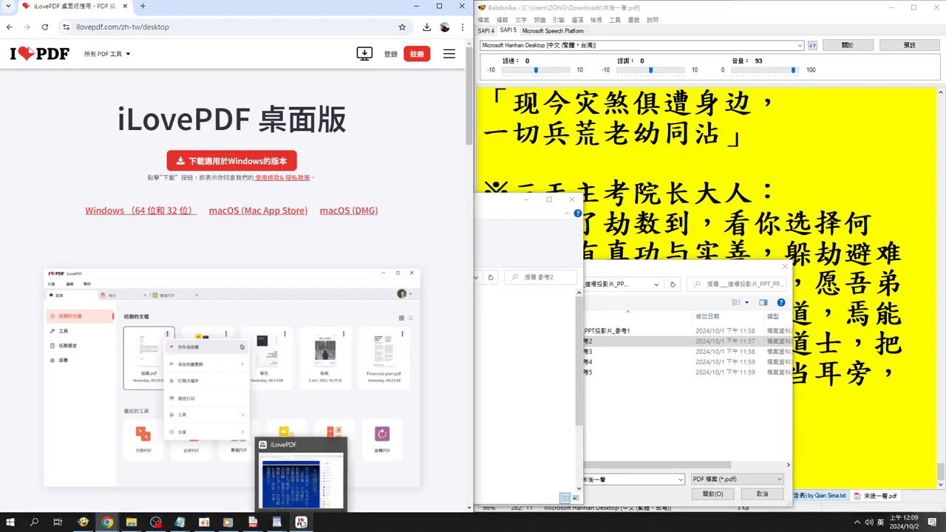
pyautogui.click(300, 450)
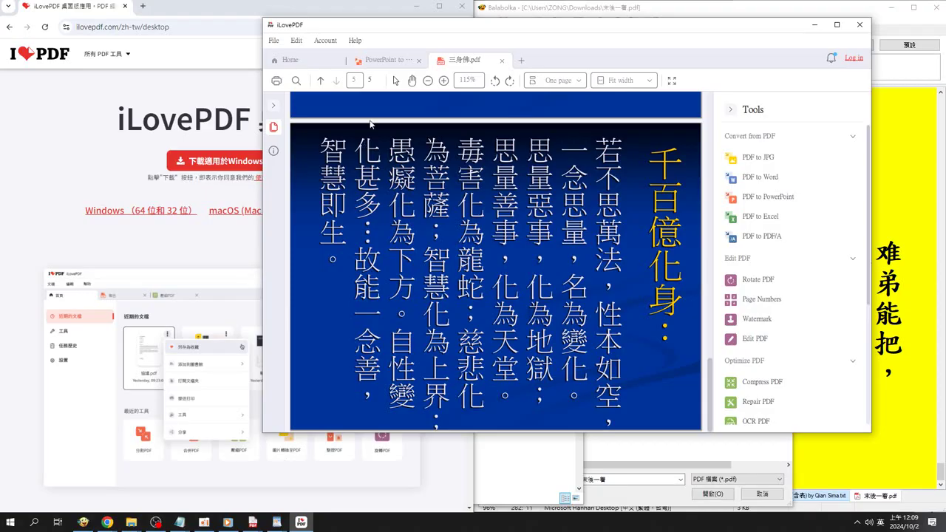
pyautogui.click(394, 60)
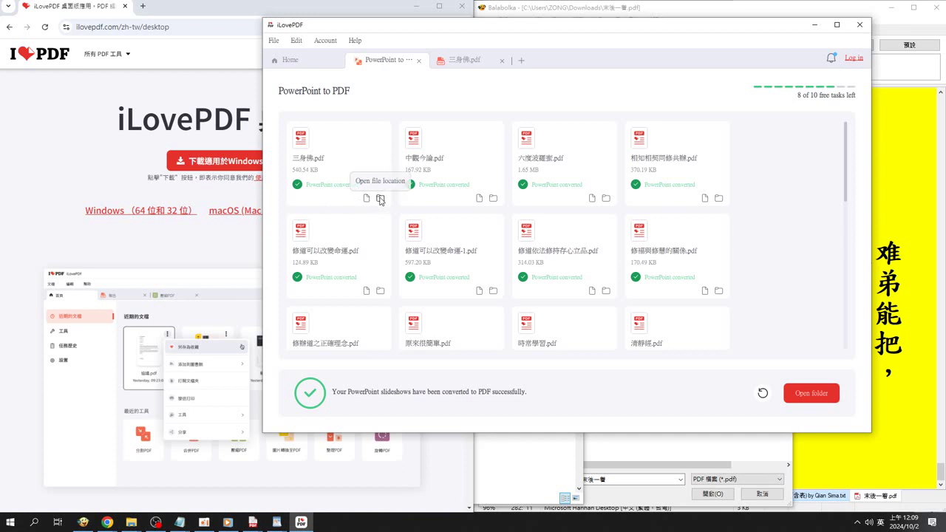
pyautogui.click(380, 199)
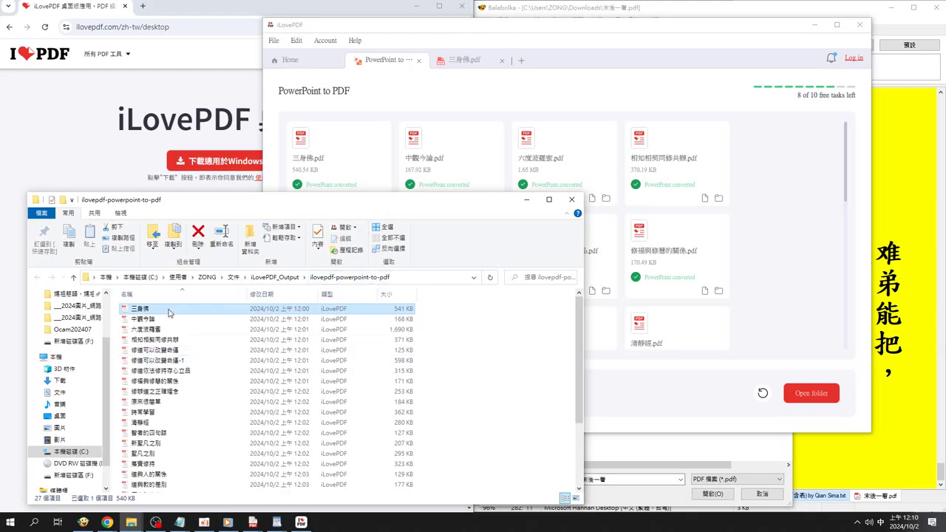
# Raise the ilovepdf-powerpoint-to-pdf window and scroll through its 27 converted PDFs
pyautogui.moveTo(219, 209); pyautogui.dragTo(217, 151)
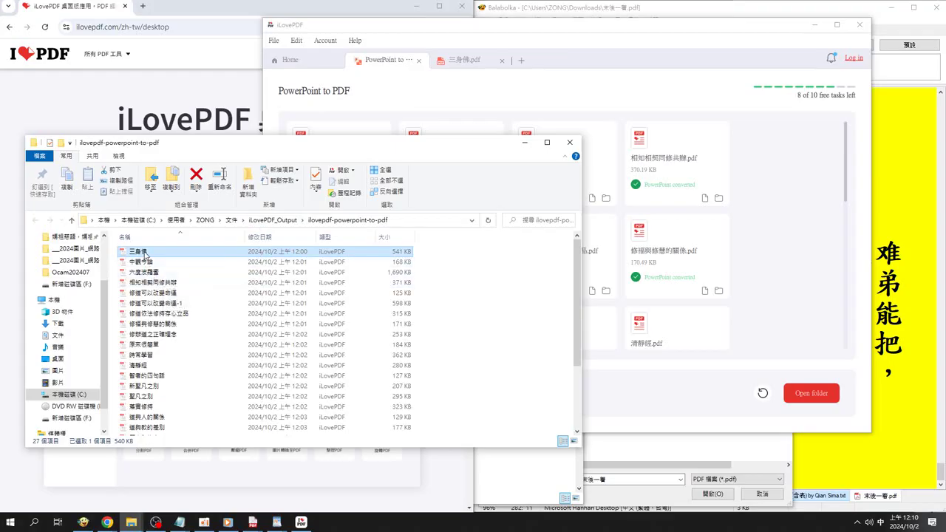
pyautogui.scroll(-3, 174, 370)
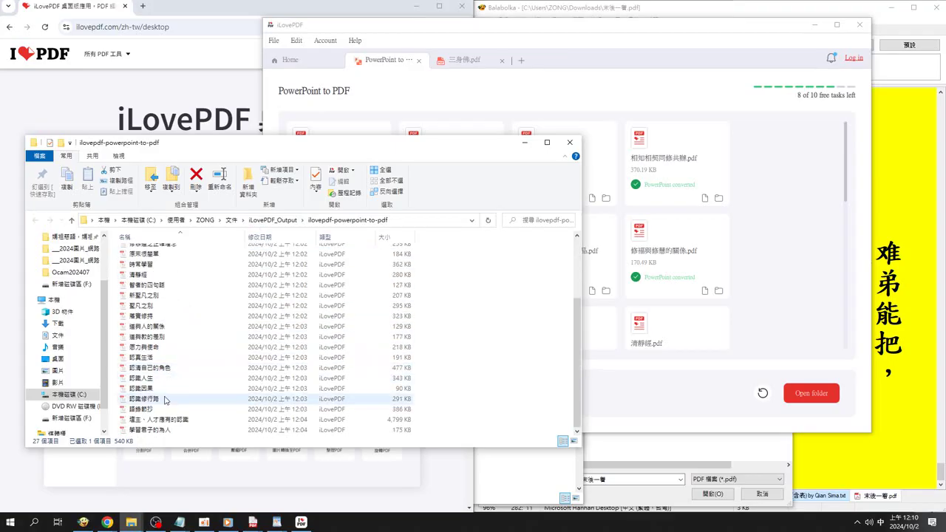
pyautogui.scroll(1, 167, 421)
pyautogui.scroll(-1, 167, 429)
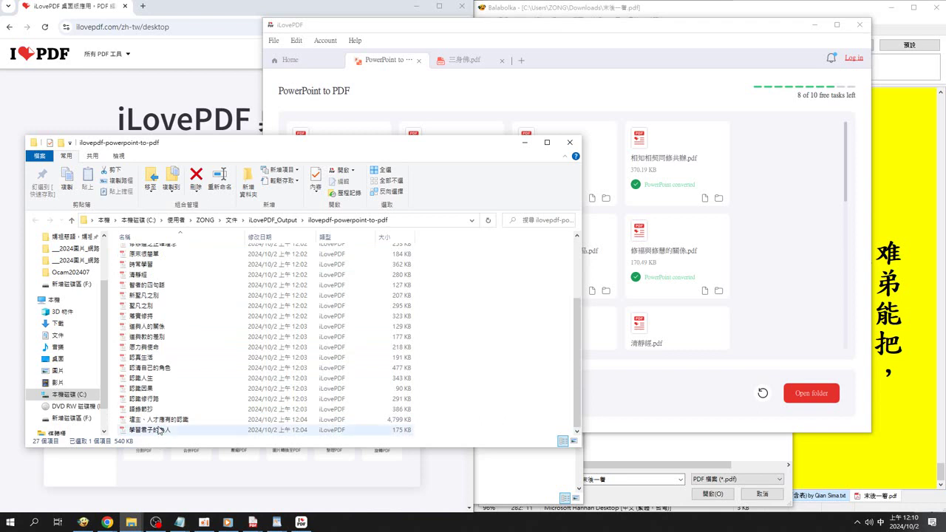
pyautogui.scroll(1, 176, 428)
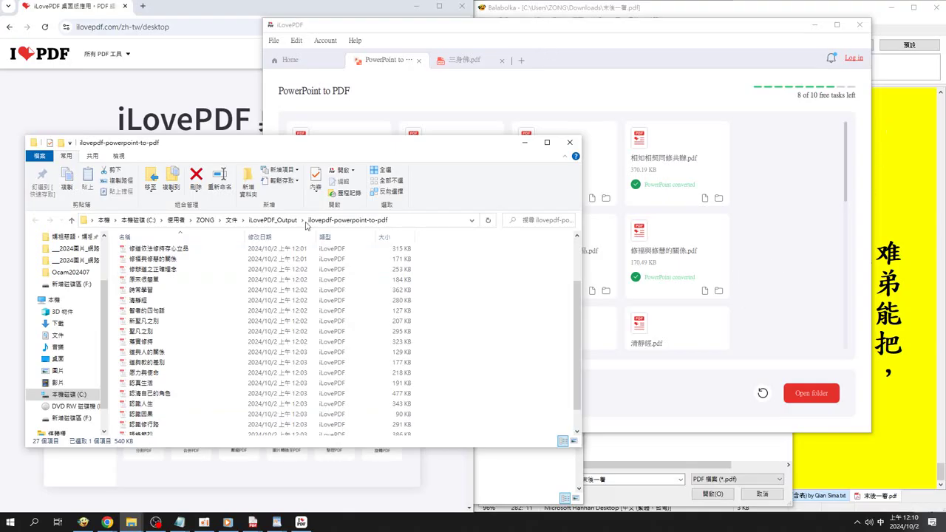
pyautogui.scroll(3, 207, 260)
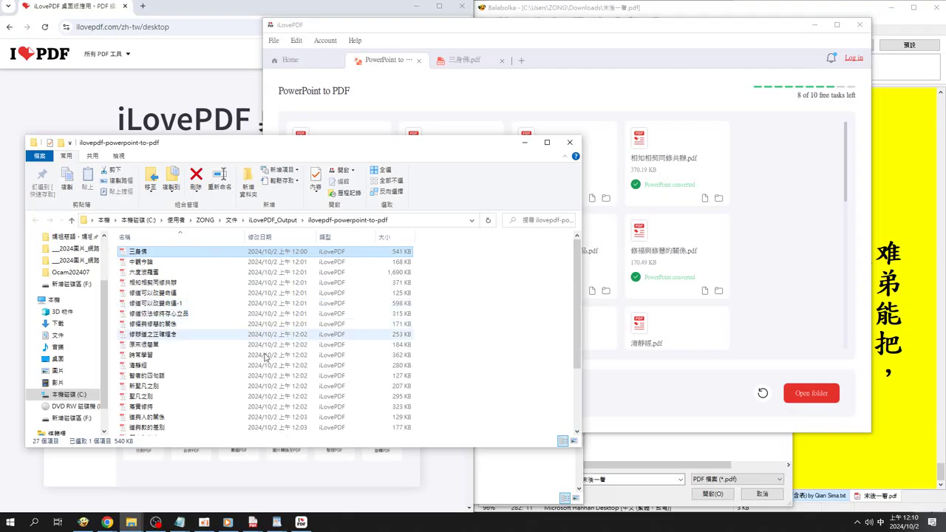
pyautogui.scroll(-2, 255, 370)
pyautogui.scroll(-1, 266, 394)
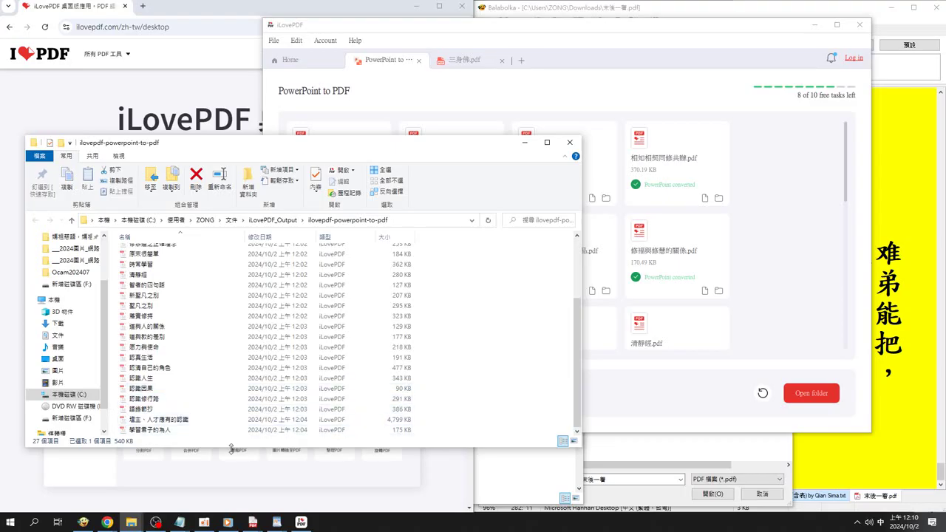
# Create a new folder in the output folder and copy the 參考2 folder path
pyautogui.rightClick(113, 357)
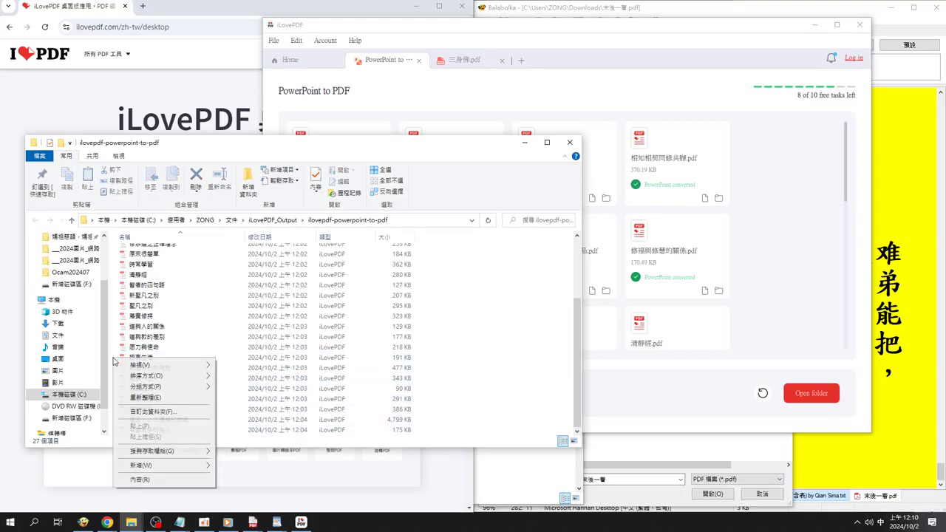
pyautogui.moveTo(177, 465)
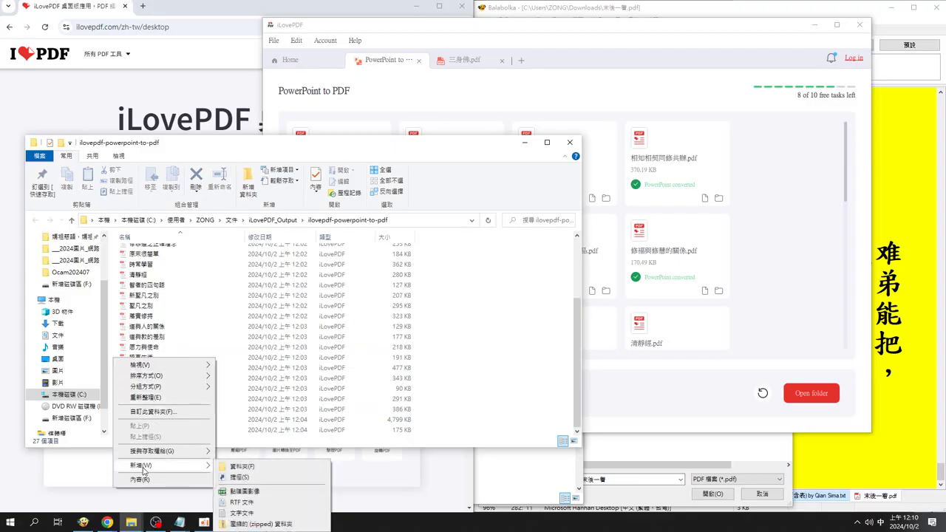
pyautogui.click(236, 467)
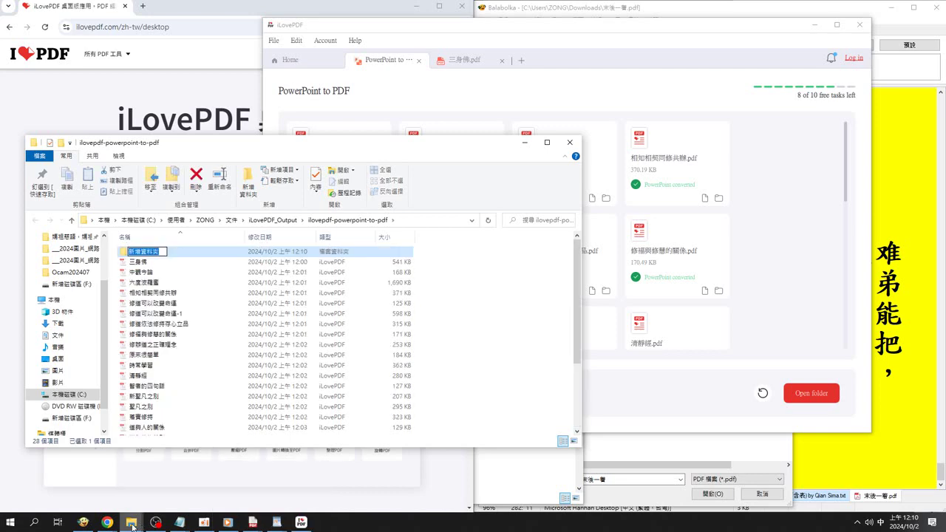
pyautogui.moveTo(132, 525)
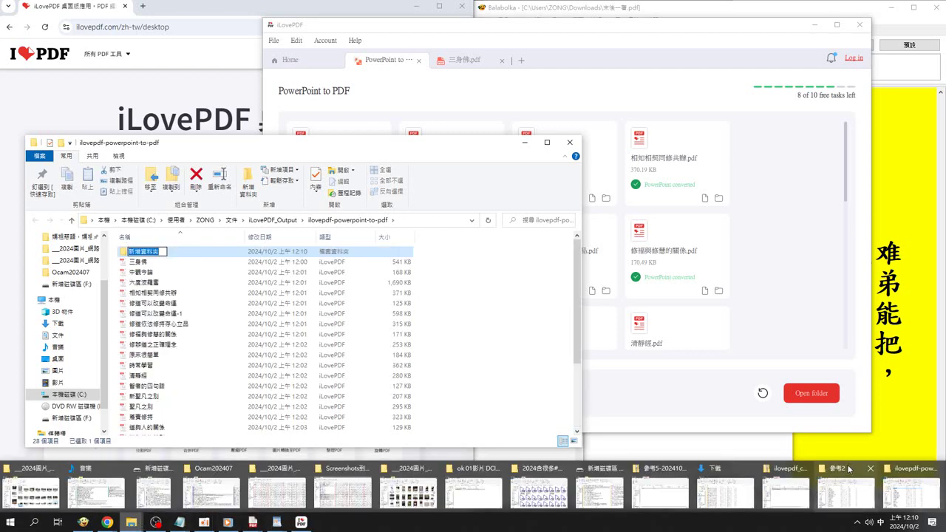
pyautogui.moveTo(847, 473)
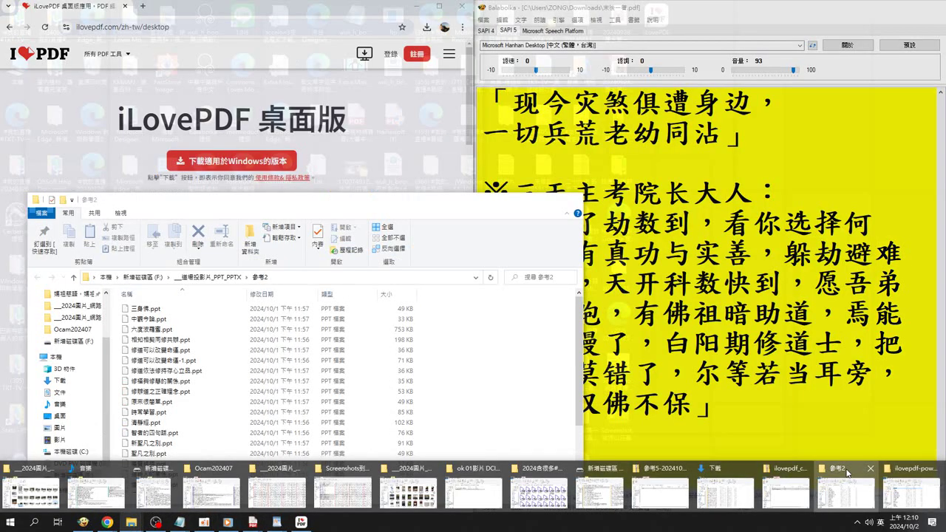
pyautogui.click(848, 477)
pyautogui.rightClick(275, 278)
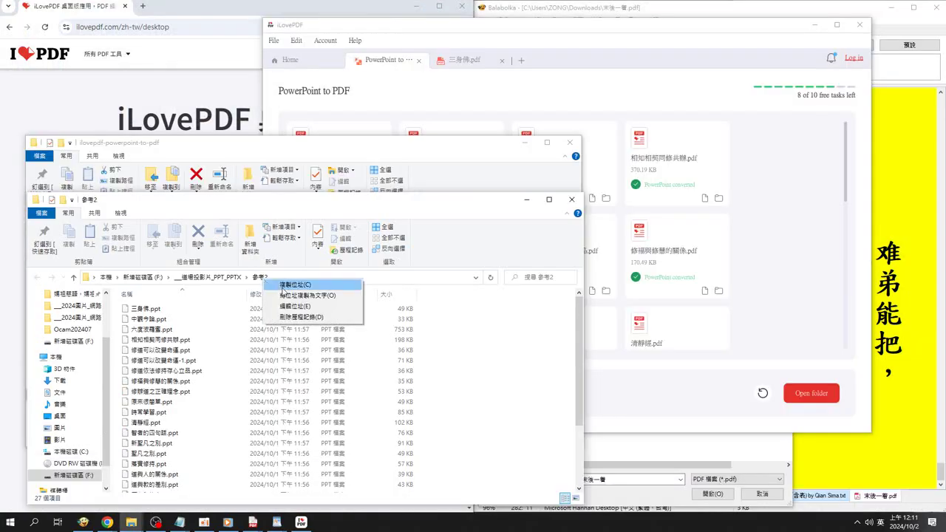
pyautogui.click(287, 284)
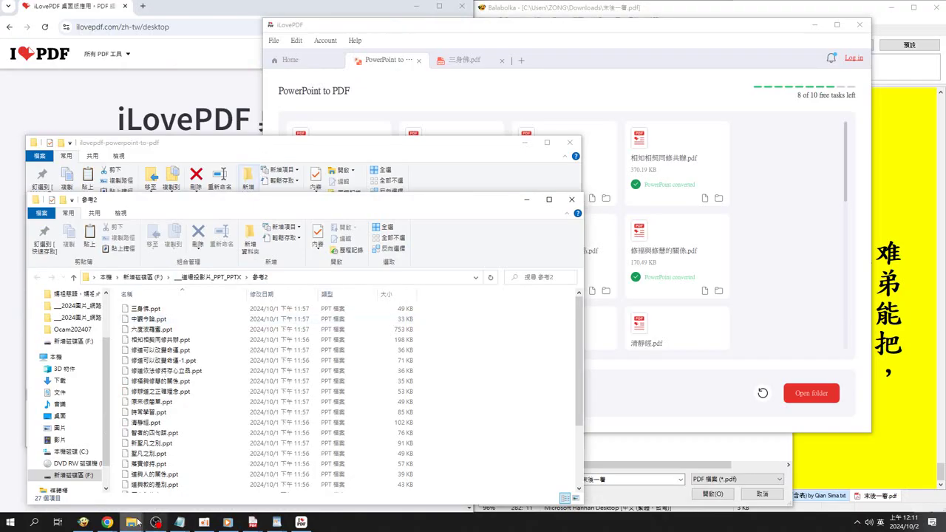
# Name the new folder ___這場投影片_PPT_PPTX已轉PDF_參考2 from the pasted path, then select 三身佛
pyautogui.moveTo(137, 522)
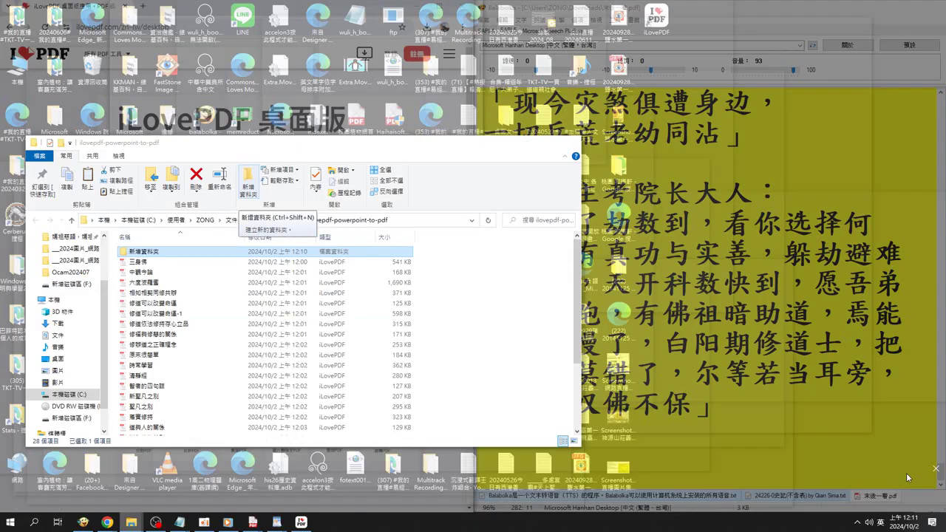
pyautogui.click(905, 473)
pyautogui.click(144, 251)
pyautogui.rightClick(156, 250)
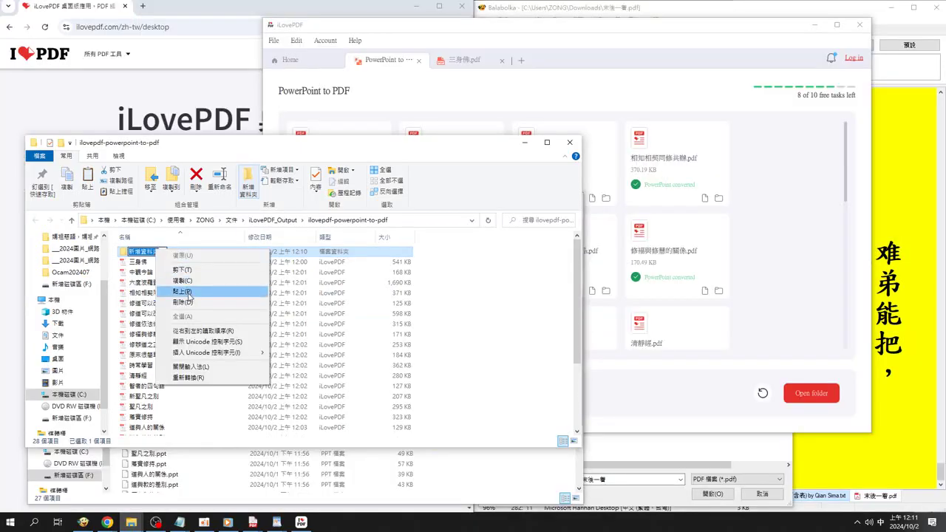
pyautogui.click(188, 292)
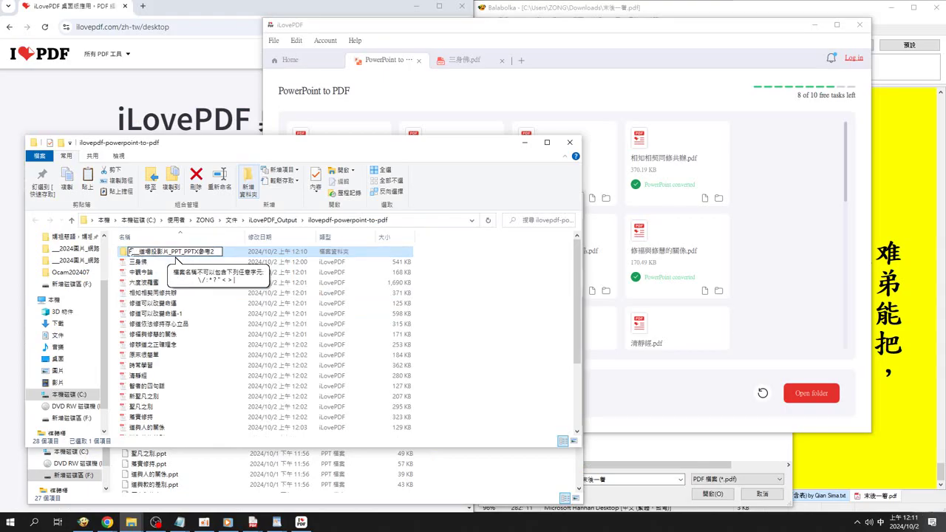
pyautogui.click(135, 251)
pyautogui.press('BackSpace')
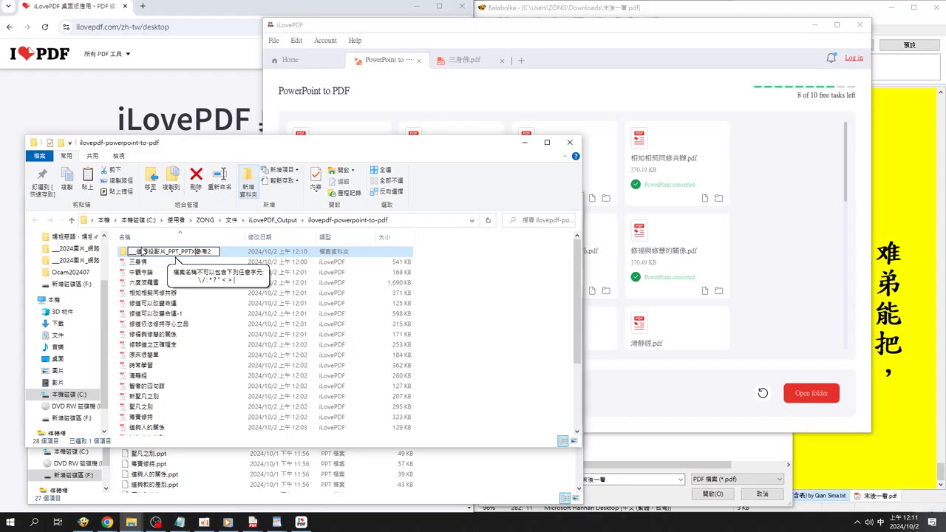
pyautogui.write('_')
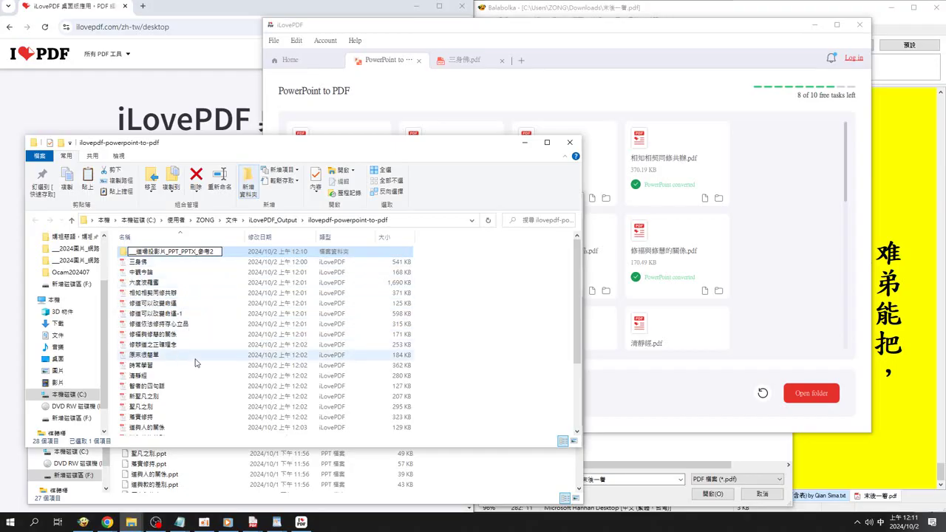
pyautogui.press('BackSpace')
pyautogui.press('BackSpace')
pyautogui.press('BackSpace')
pyautogui.write('以坐ㄨ')
pyautogui.write('已轉2')
pyautogui.write('_參考')
pyautogui.write('P')
pyautogui.write('DF')
pyautogui.press('Return')
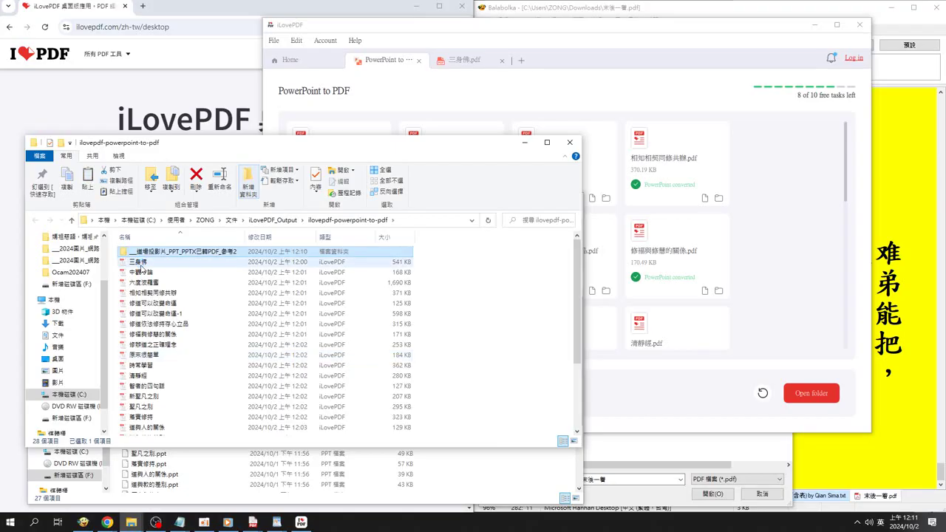
pyautogui.click(141, 264)
pyautogui.scroll(-3, 222, 322)
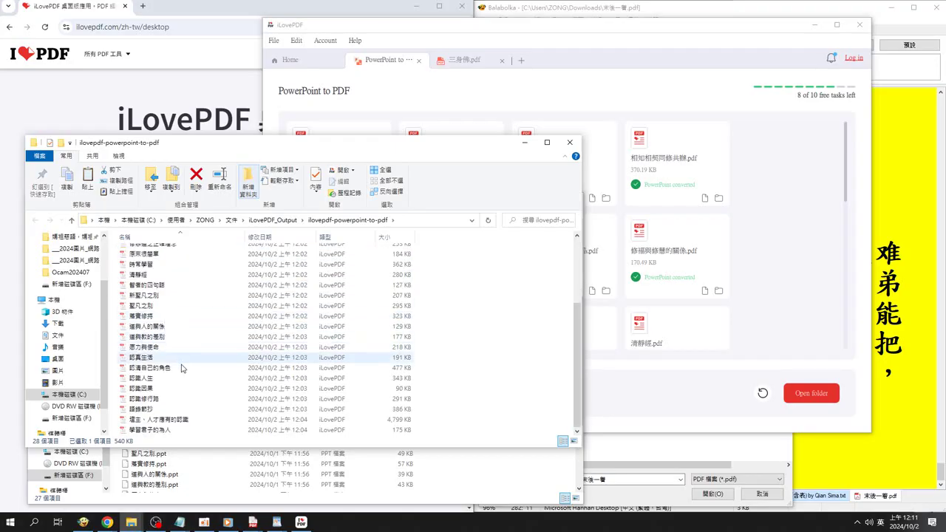
# Move all 27 PDFs into the 已轉PDF_參考2 folder, skipping the locked 三身佛
pyautogui.keyDown('shift'); pyautogui.click(170, 431); pyautogui.keyUp('shift')
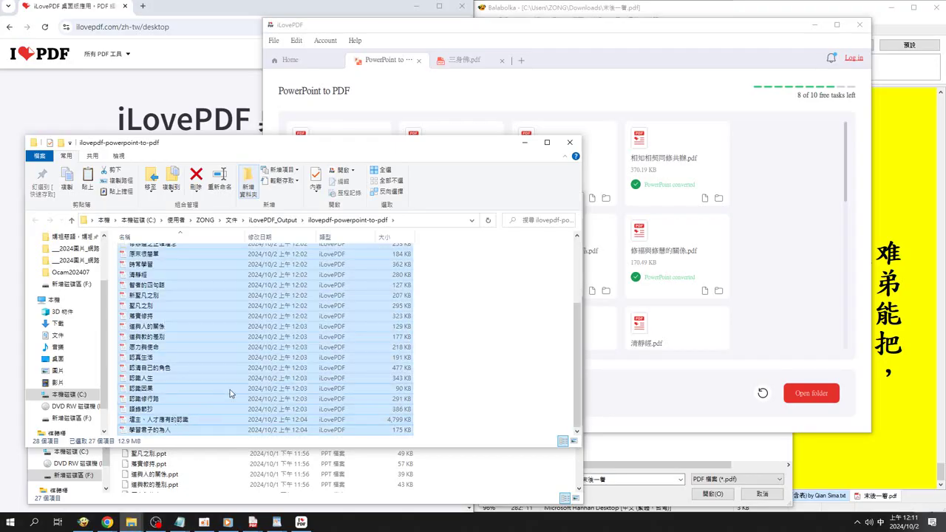
pyautogui.scroll(3, 233, 398)
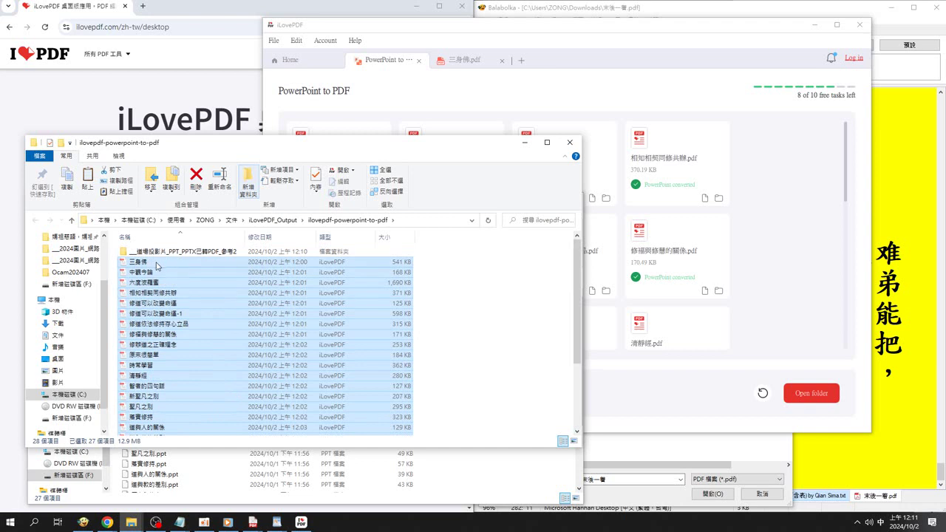
pyautogui.moveTo(158, 266); pyautogui.dragTo(198, 257)
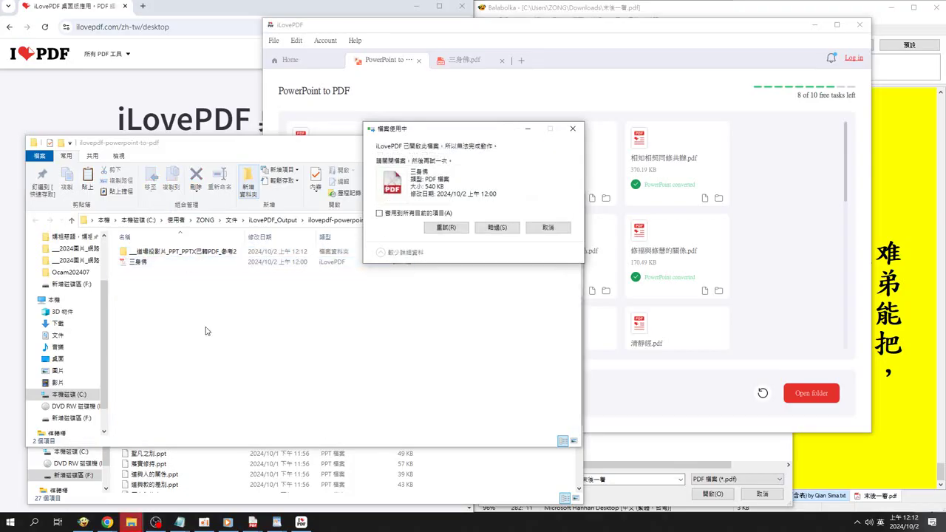
pyautogui.click(548, 230)
pyautogui.click(547, 229)
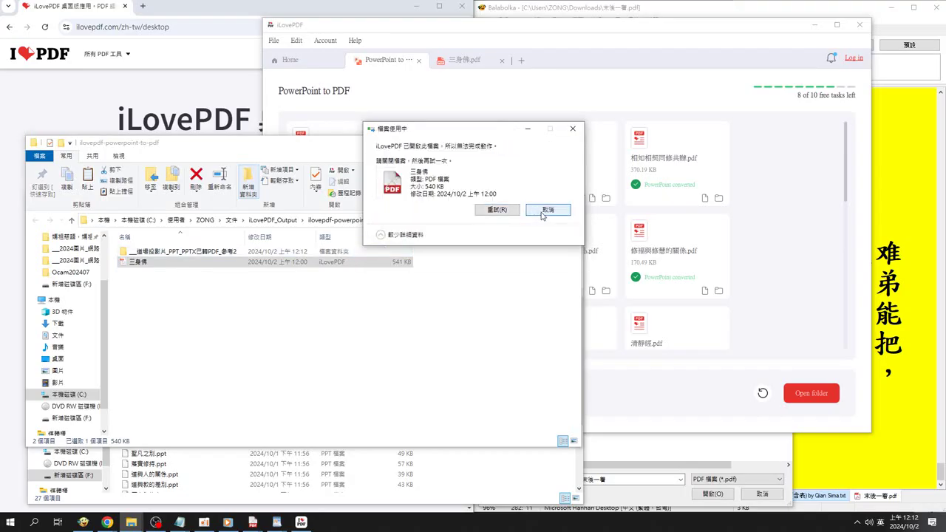
pyautogui.click(543, 212)
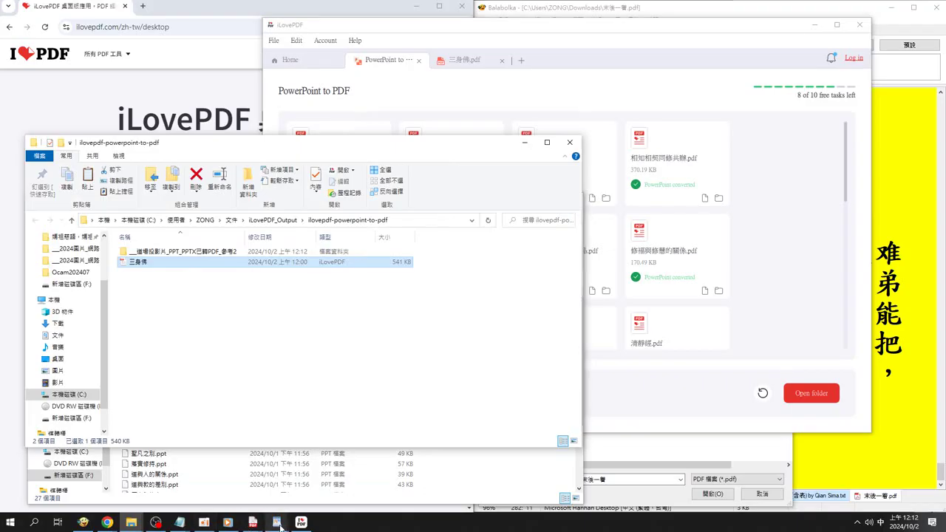
# Cancel the pending Open dialog and bring iLovePDF's PowerPoint to PDF results forward
pyautogui.moveTo(280, 526)
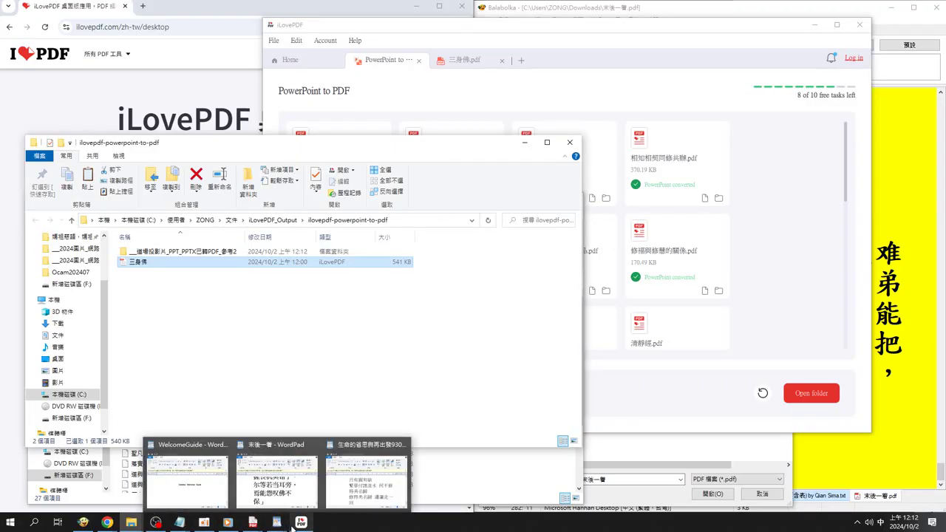
pyautogui.moveTo(241, 525)
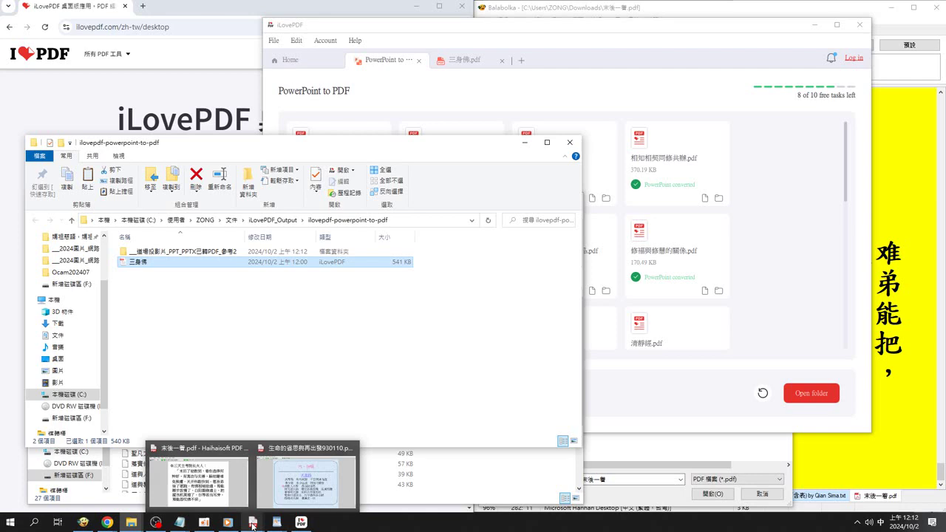
pyautogui.click(752, 498)
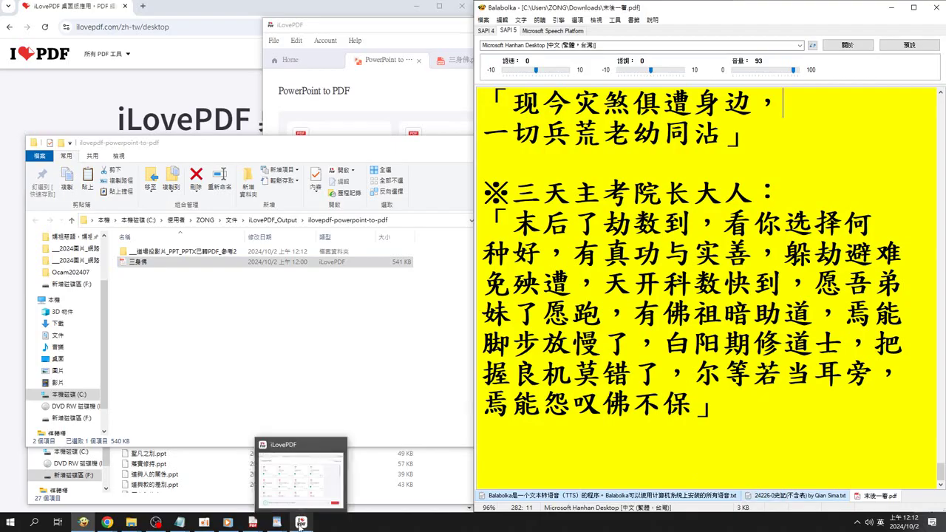
pyautogui.click(308, 484)
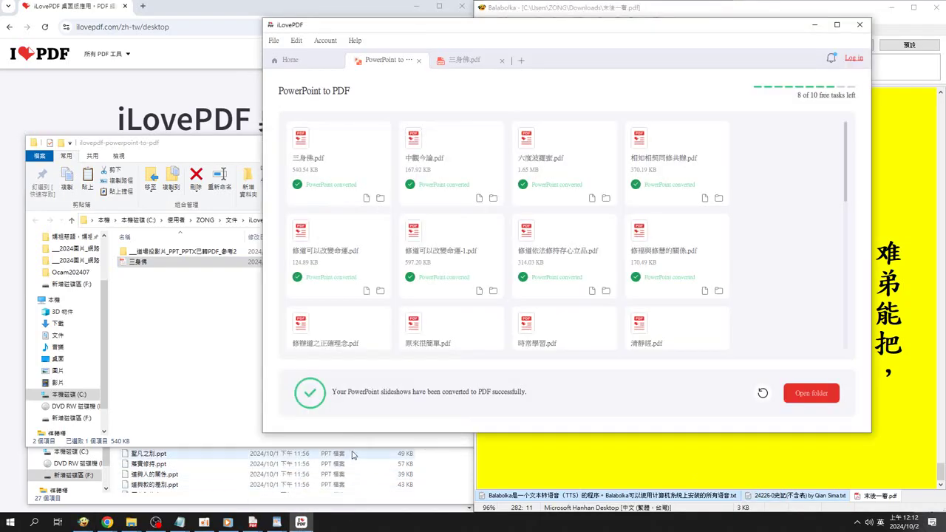
pyautogui.click(275, 523)
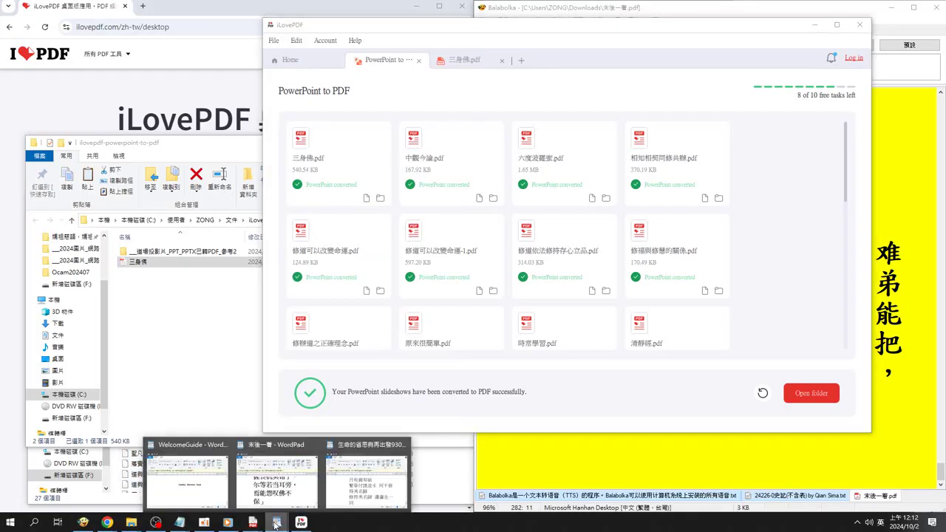
pyautogui.moveTo(309, 498)
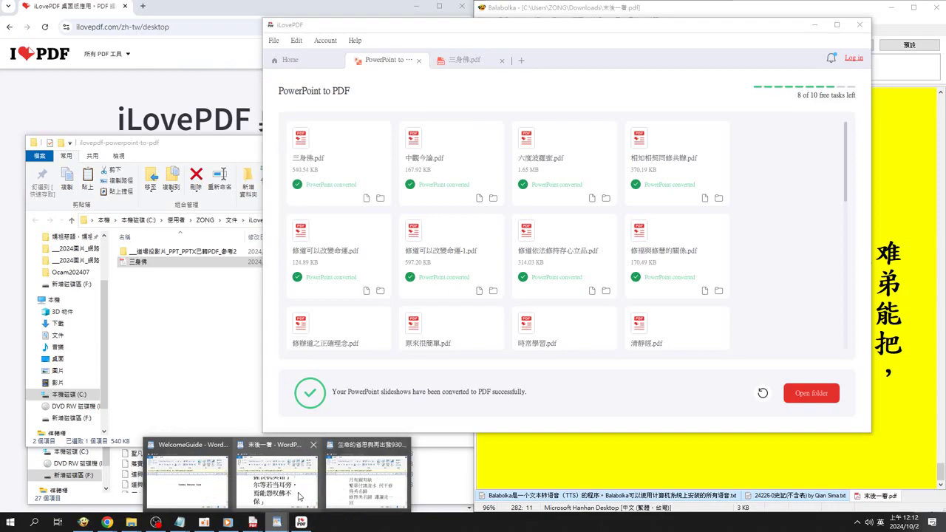
# Copy the ___這場投影片_PPT_PPTX已轉PDF_參考2 folder, leaving the 三身佛 PDF untouched
pyautogui.rightClick(144, 265)
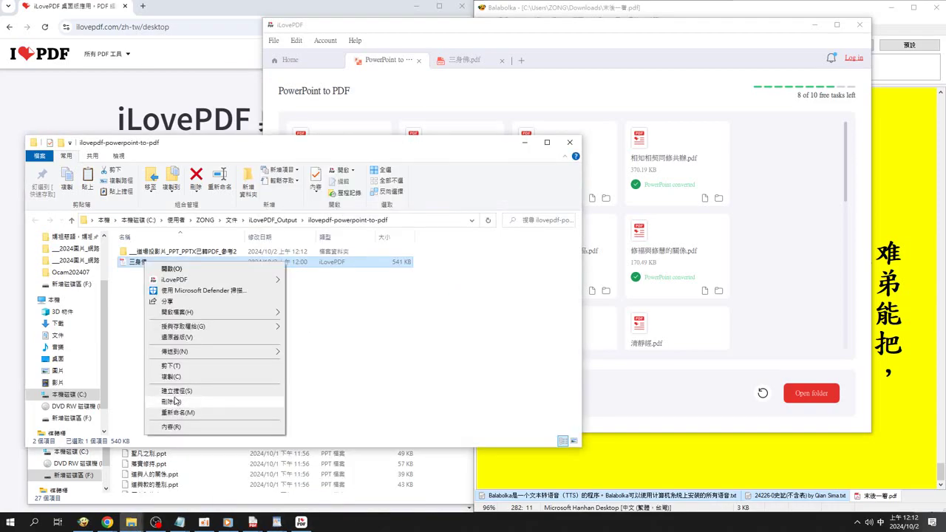
pyautogui.click(170, 263)
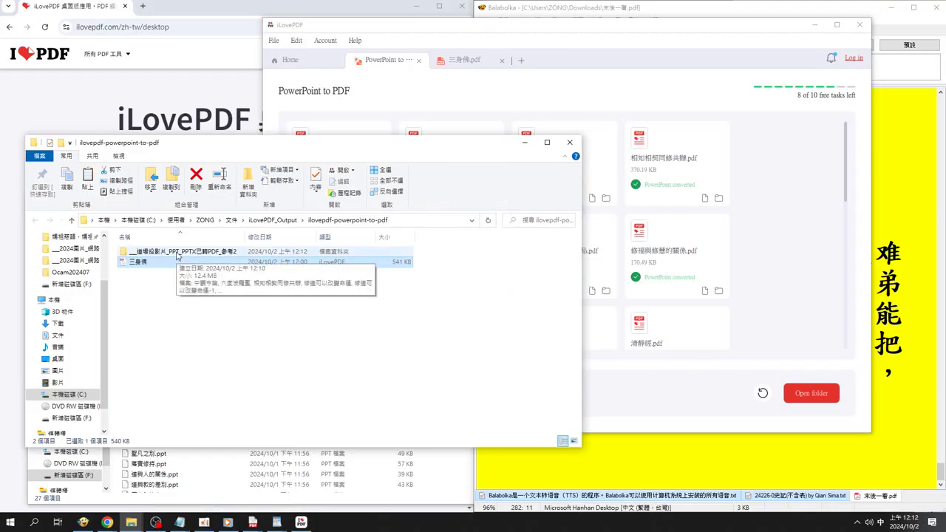
pyautogui.rightClick(177, 252)
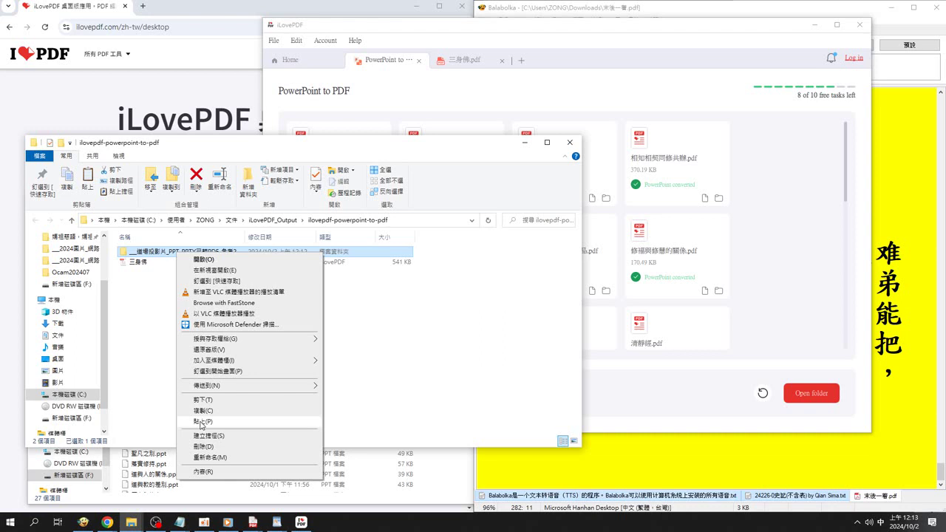
pyautogui.rightClick(210, 252)
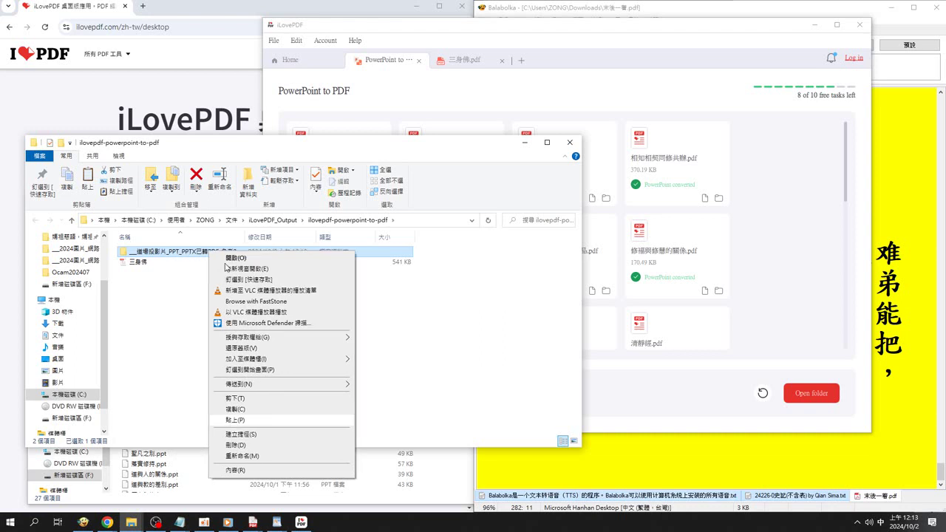
pyautogui.click(235, 410)
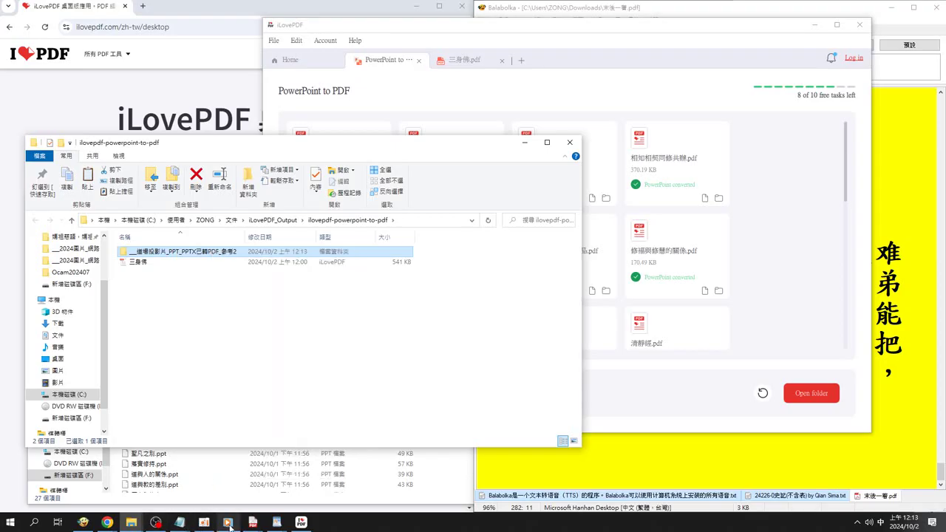
pyautogui.click(207, 526)
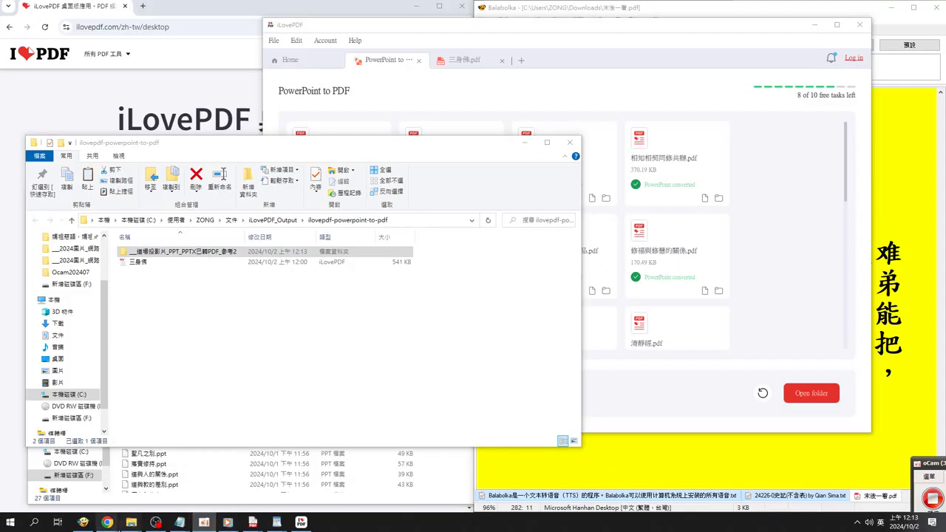
pyautogui.click(132, 524)
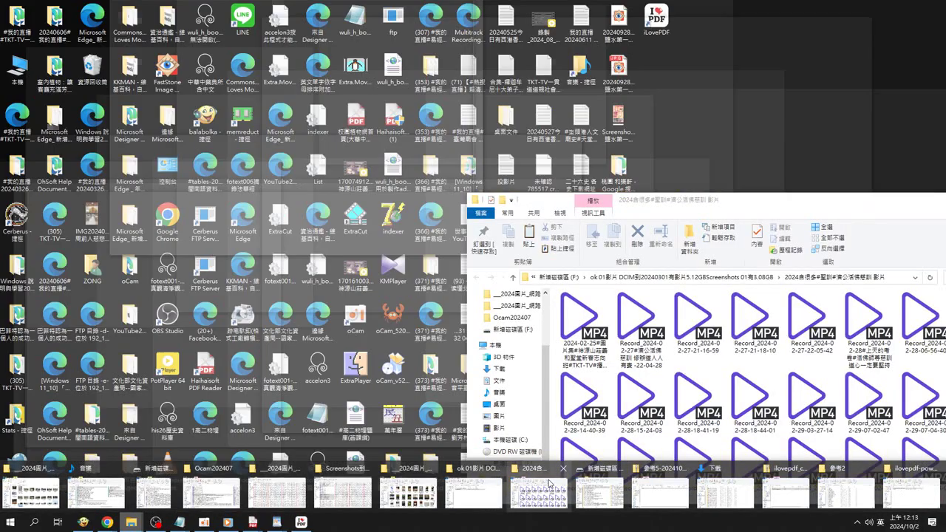
# Go to the drive F: Explorer window and open the 維摩投影片_PPT_PPTX slides folder
pyautogui.moveTo(549, 484)
pyautogui.moveTo(747, 491)
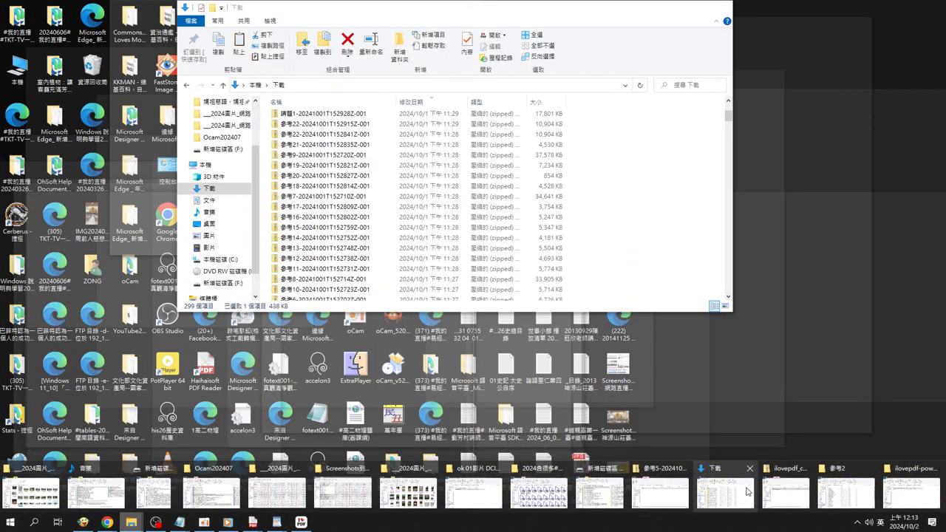
pyautogui.moveTo(909, 475)
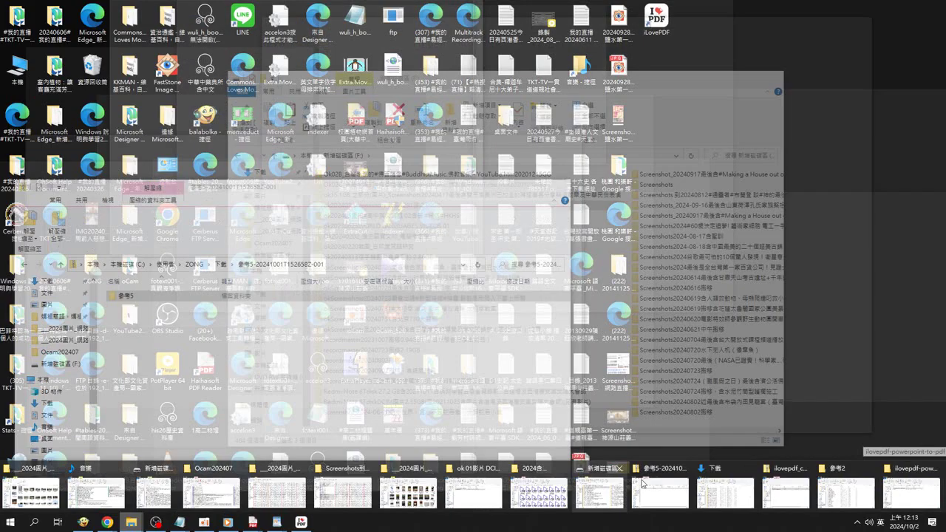
pyautogui.moveTo(595, 473)
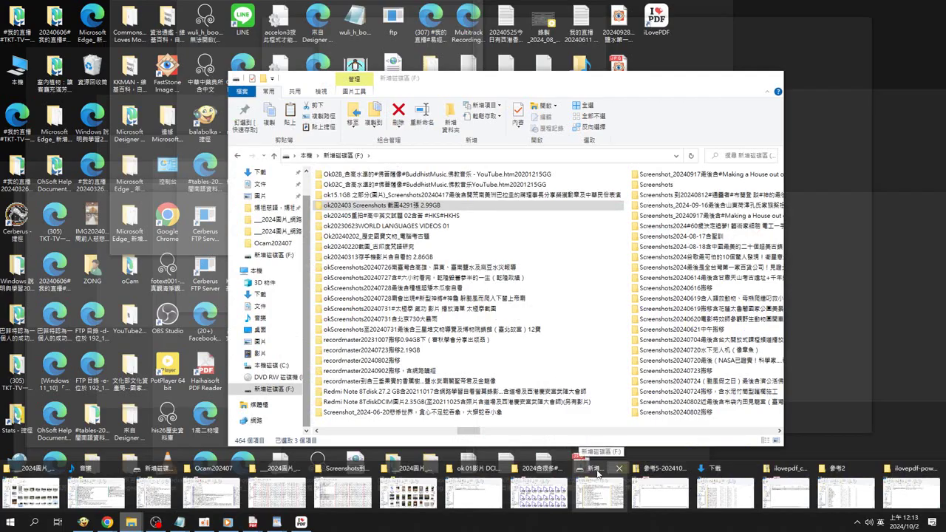
pyautogui.click(596, 473)
pyautogui.moveTo(469, 431); pyautogui.dragTo(772, 447)
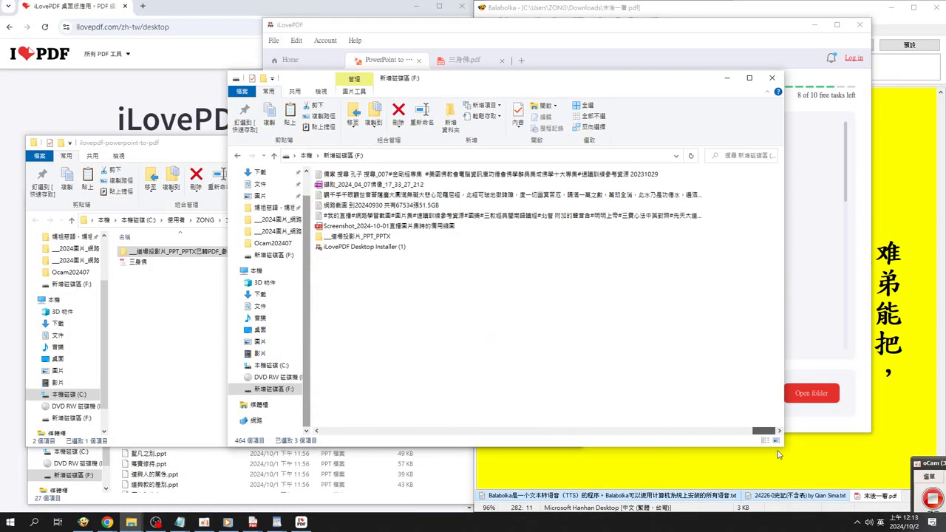
pyautogui.doubleClick(372, 237)
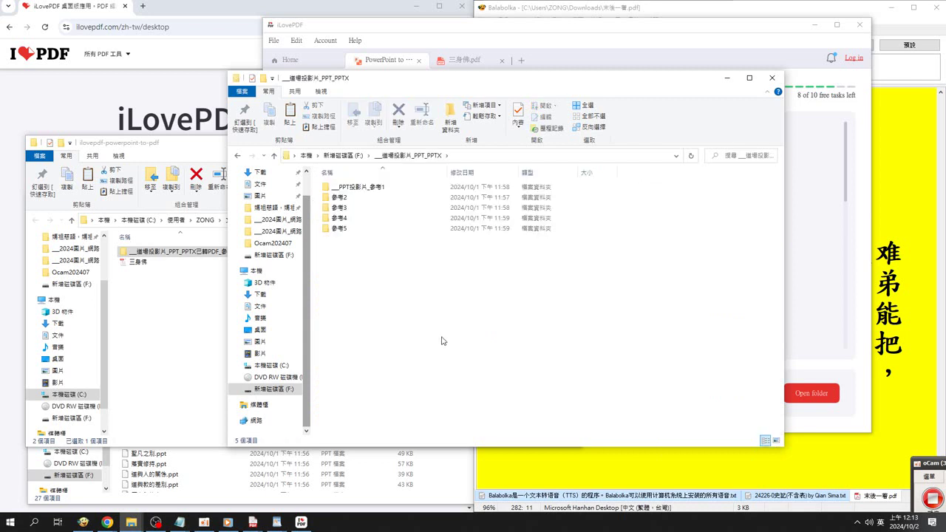
# Add a new folder (新增資料夾) beside 參考1–參考5 via 新增 > 資料夾
pyautogui.rightClick(381, 303)
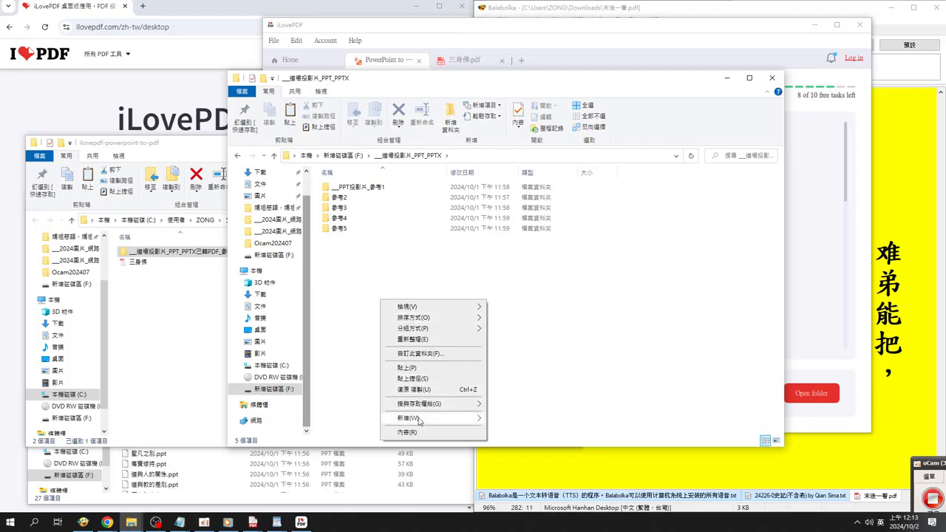
pyautogui.moveTo(418, 420)
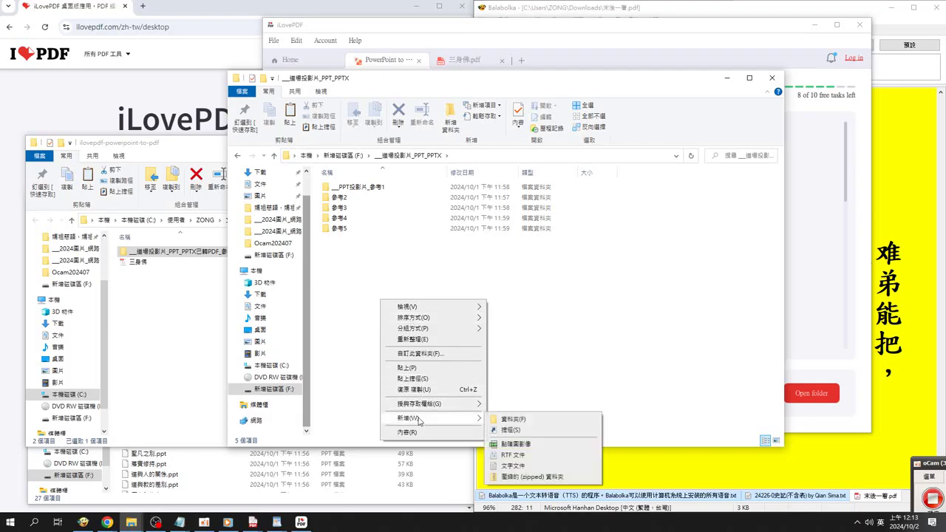
pyautogui.click(515, 419)
pyautogui.rightClick(356, 239)
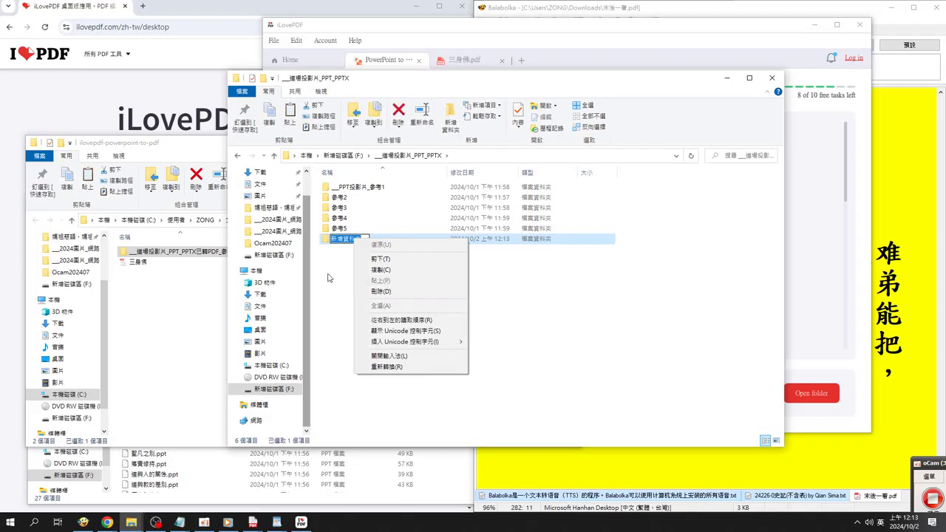
# Delete the empty 新增資料夾 folder and dismiss the item-not-found message
pyautogui.doubleClick(347, 240)
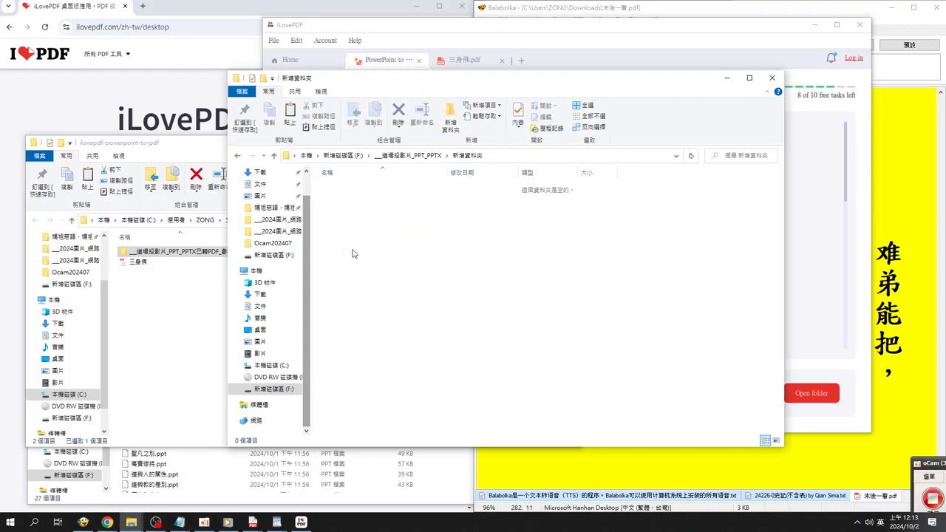
pyautogui.rightClick(375, 256)
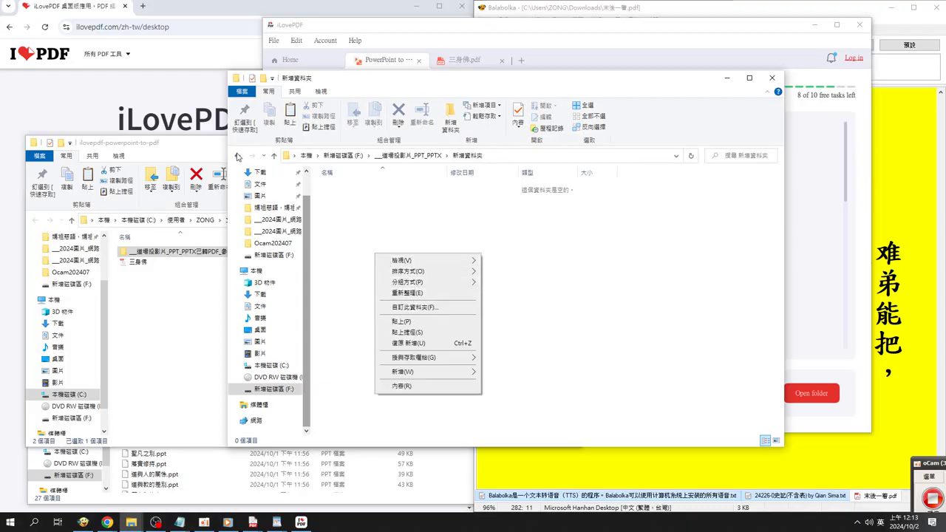
pyautogui.click(237, 157)
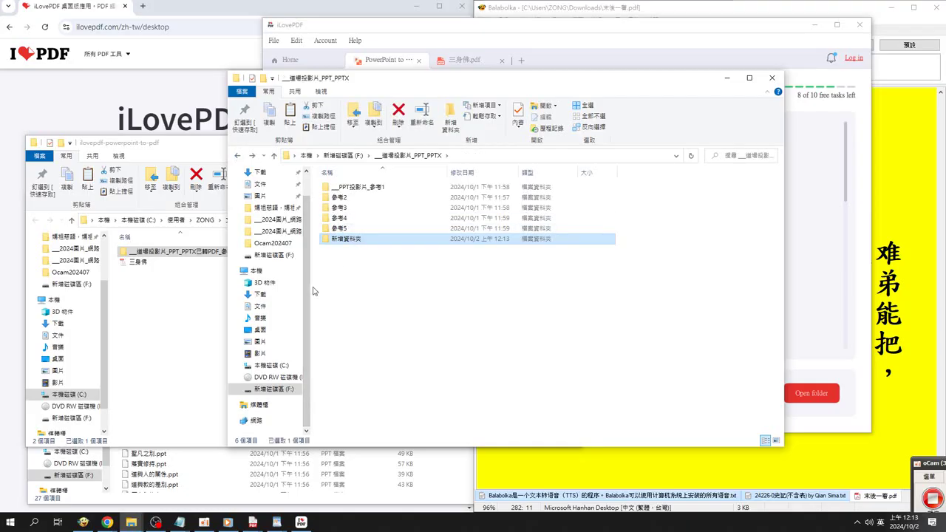
pyautogui.press('Delete')
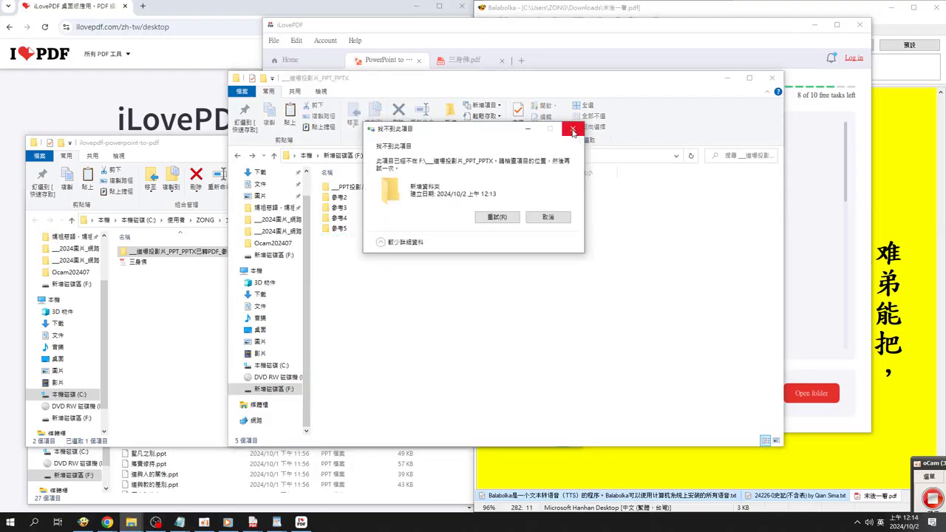
pyautogui.click(571, 129)
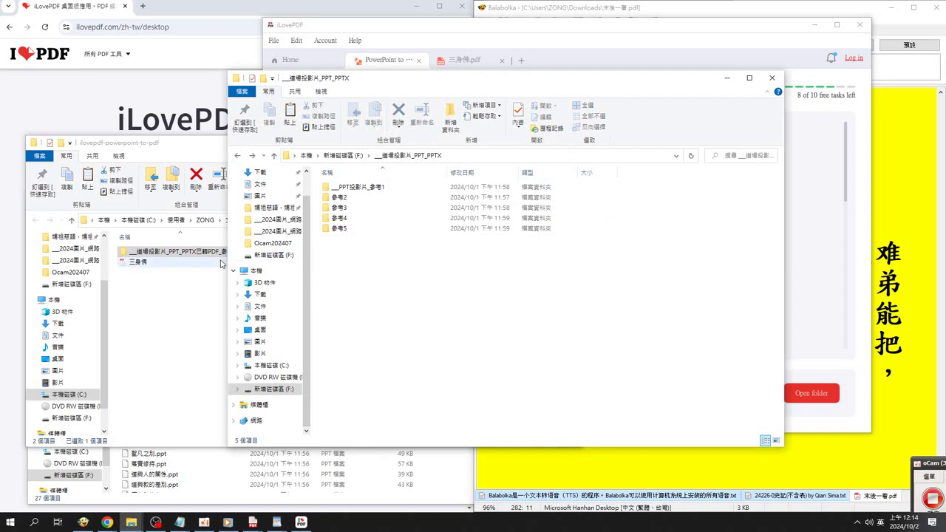
# Copy the ___這場投影片_PPT_PPTX已轉PDF_參考2 folder into PPT_PPTX and check its PDFs, e.g. 三身佛
pyautogui.moveTo(221, 262); pyautogui.dragTo(397, 289)
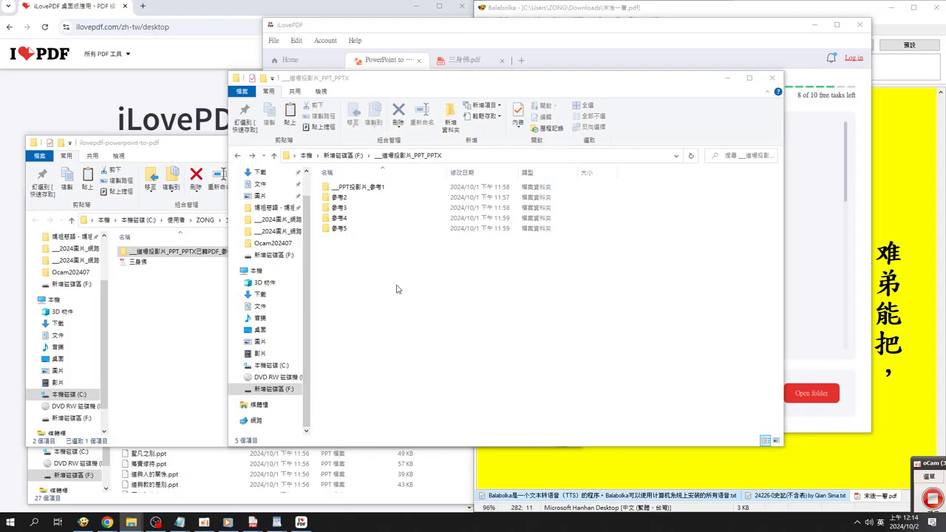
pyautogui.doubleClick(411, 198)
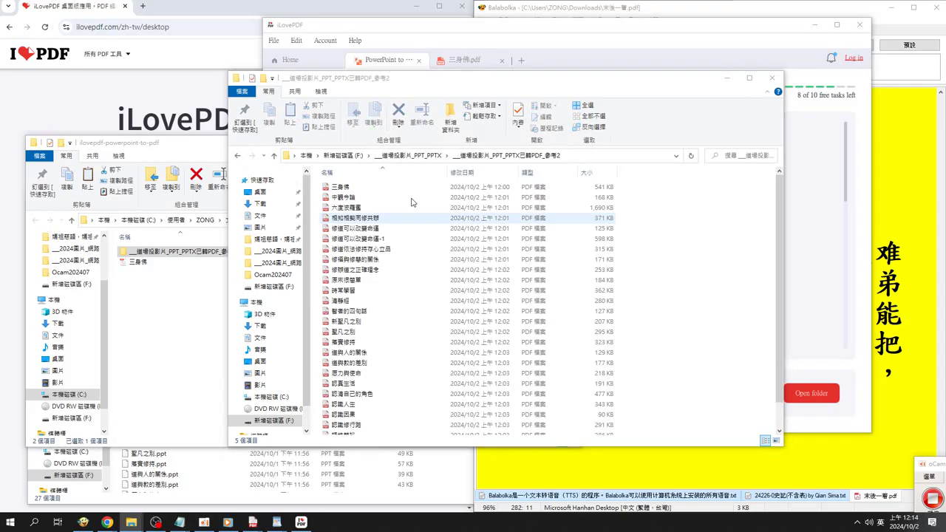
pyautogui.click(340, 186)
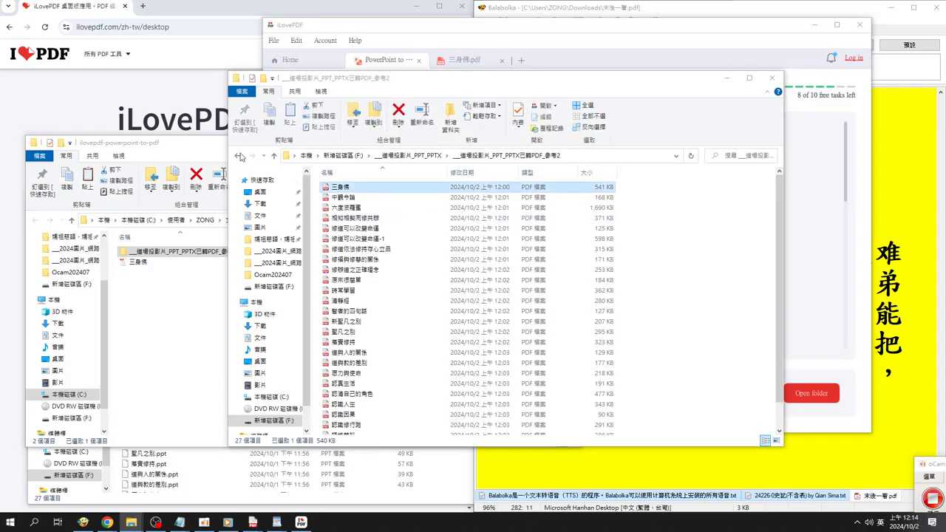
# Open __PPT投影片_參考1, select all 29 slide files, and return to iLovePDF
pyautogui.click(238, 156)
pyautogui.doubleClick(363, 189)
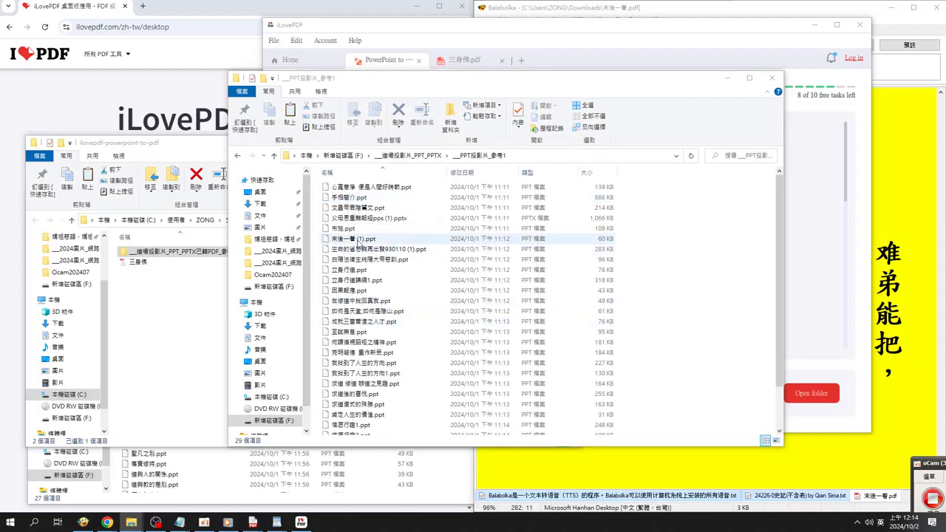
pyautogui.scroll(-2, 384, 318)
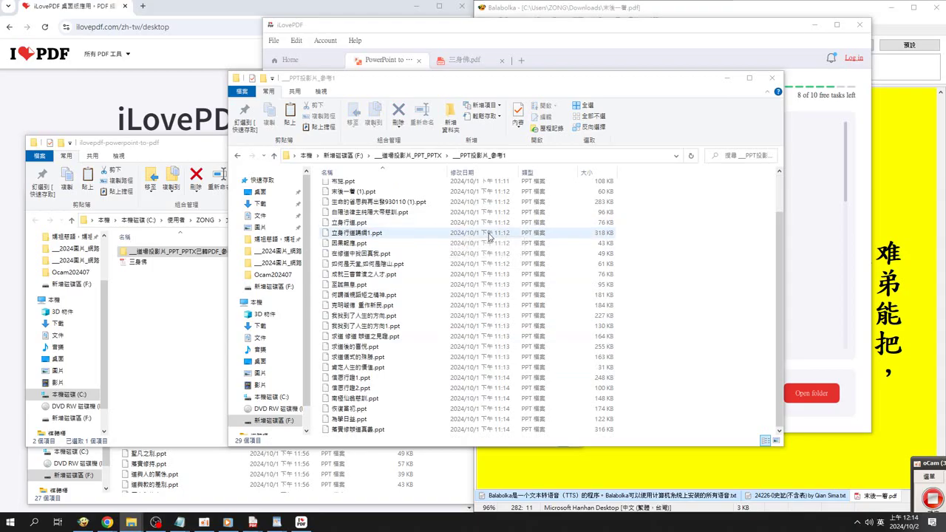
pyautogui.hotkey('ctrl', 'a')
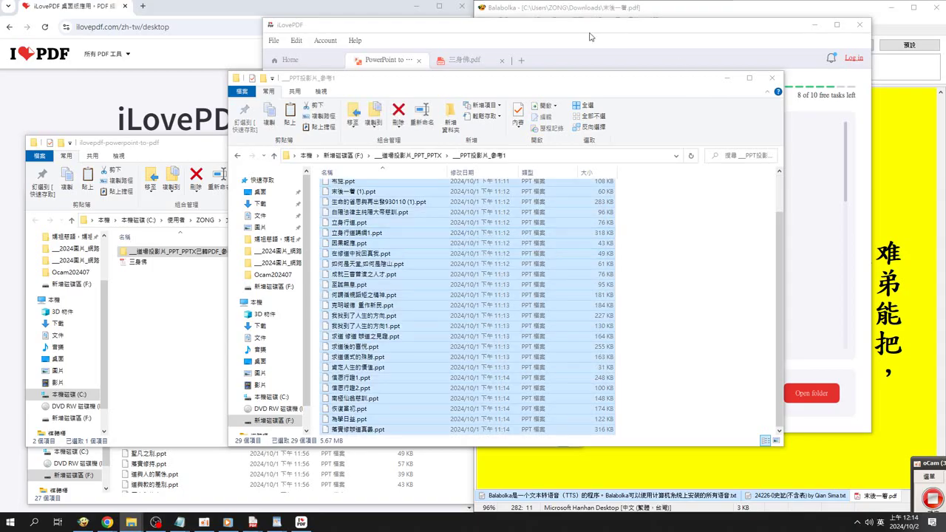
pyautogui.click(591, 36)
# Reset the PowerPoint to PDF job and browse up to the PPT_PPTX slides folder
pyautogui.scroll(-5, 643, 303)
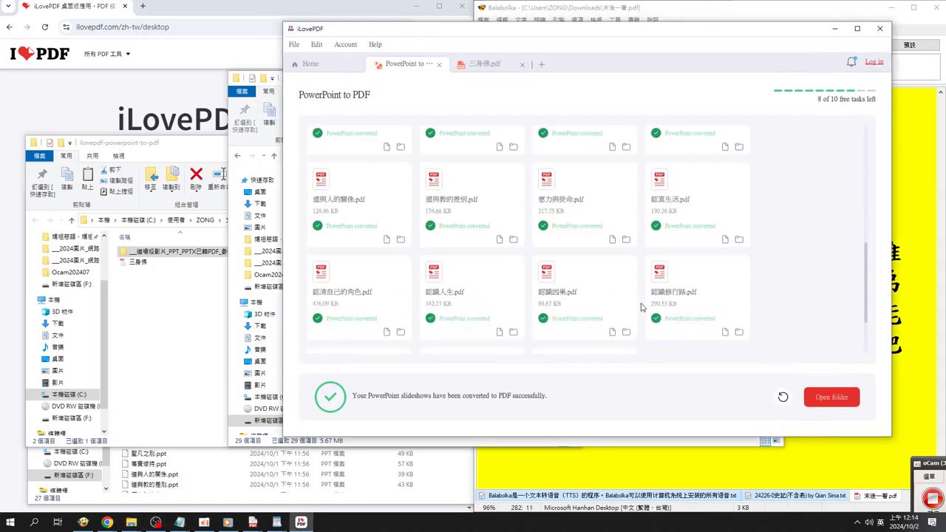
pyautogui.scroll(-5, 645, 295)
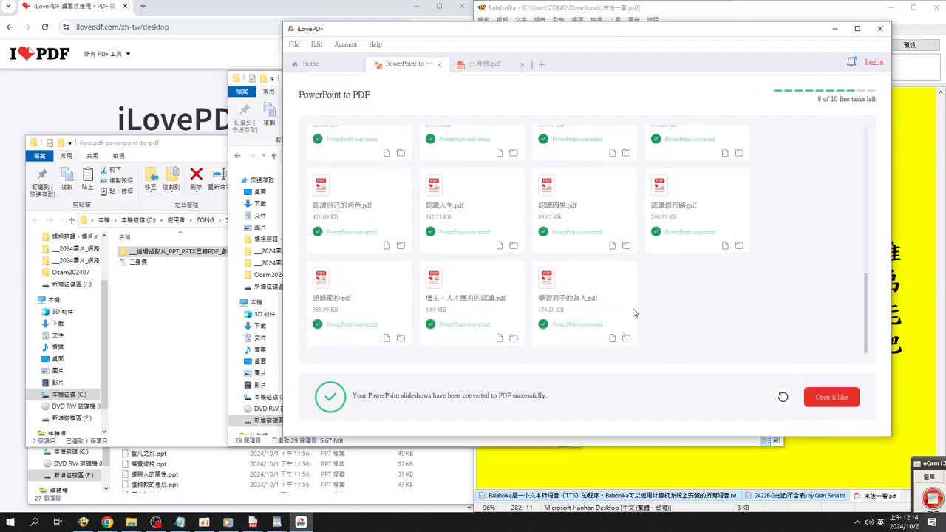
pyautogui.scroll(5, 632, 312)
pyautogui.scroll(5, 613, 281)
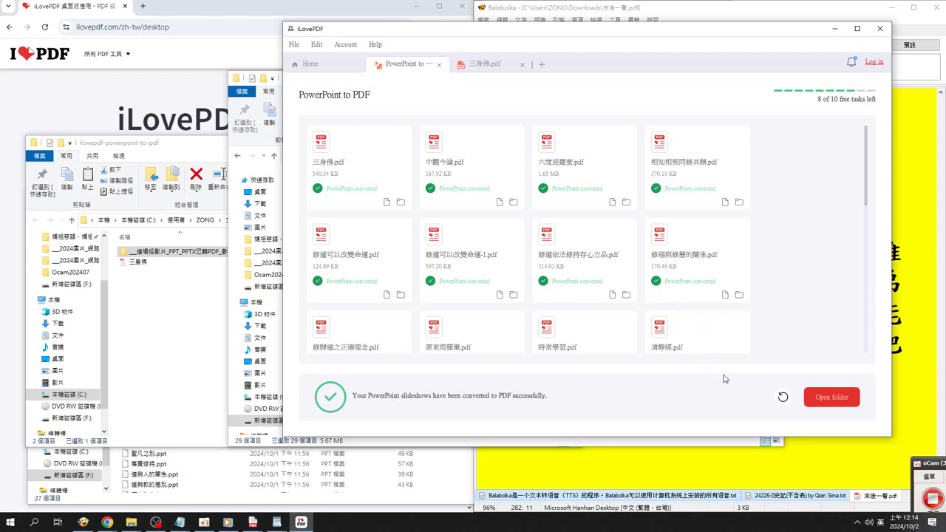
pyautogui.click(782, 397)
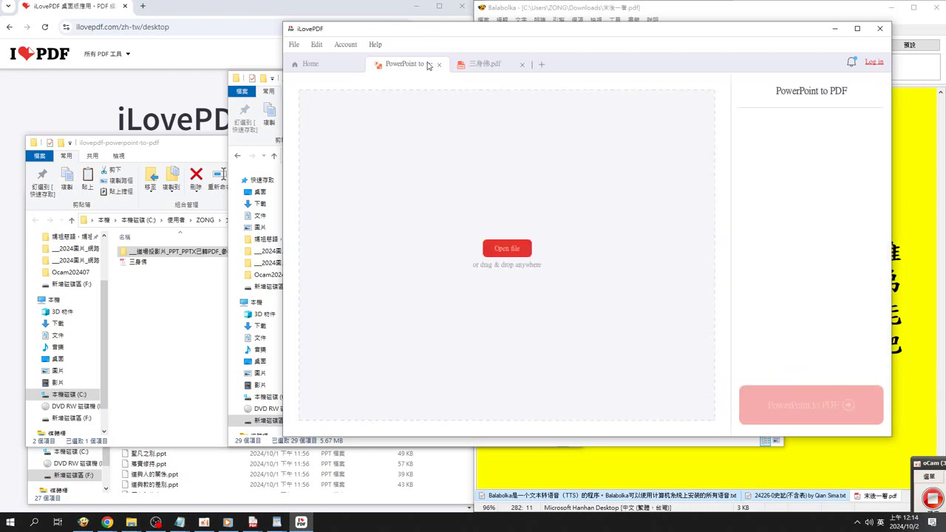
pyautogui.click(509, 249)
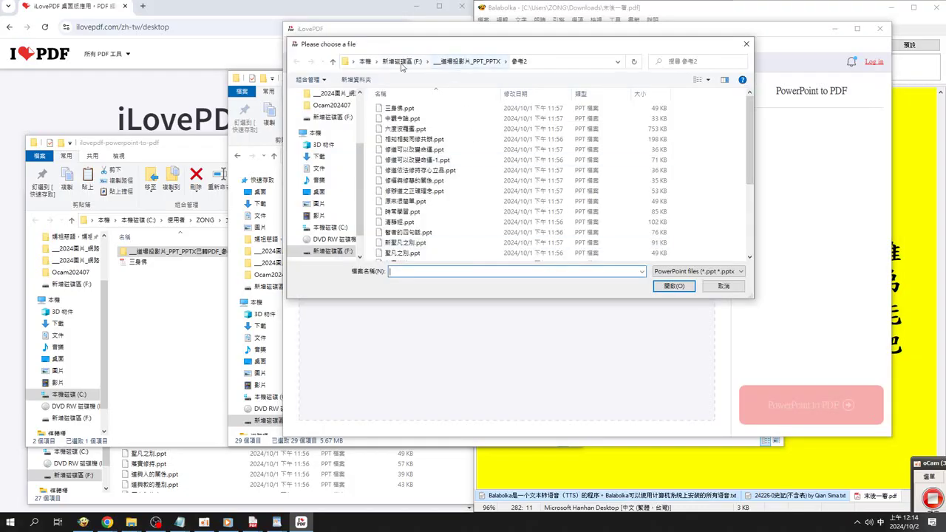
pyautogui.click(467, 61)
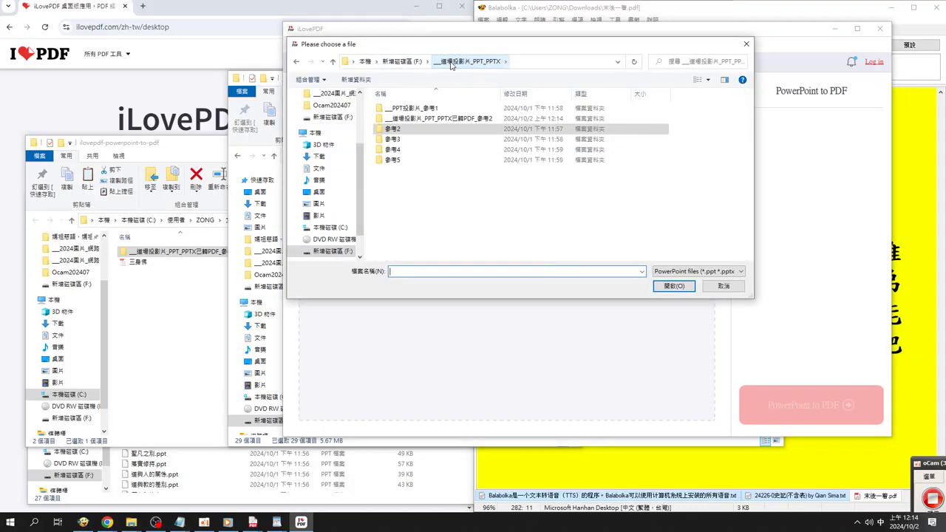
# Load every slide file from PPT投影片_參考1 and start the PowerPoint to PDF conversion
pyautogui.doubleClick(428, 108)
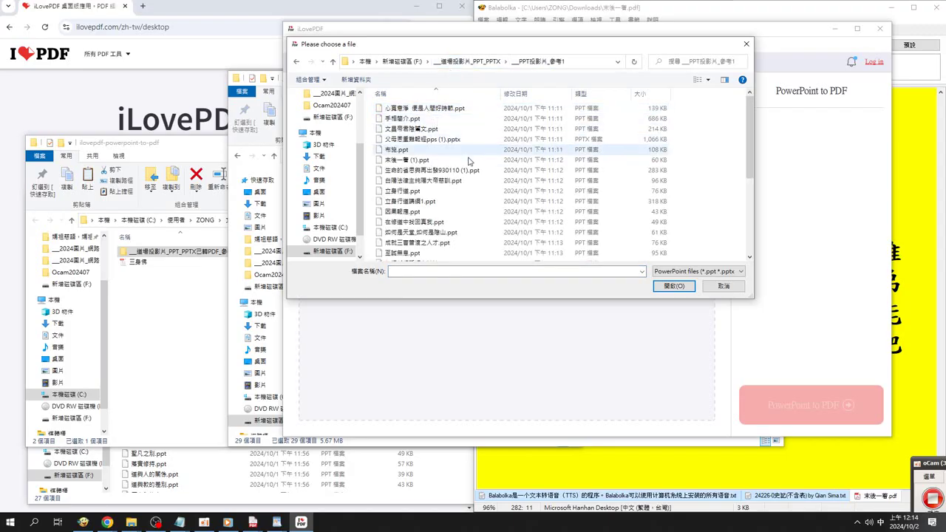
pyautogui.hotkey('ctrl', 'a')
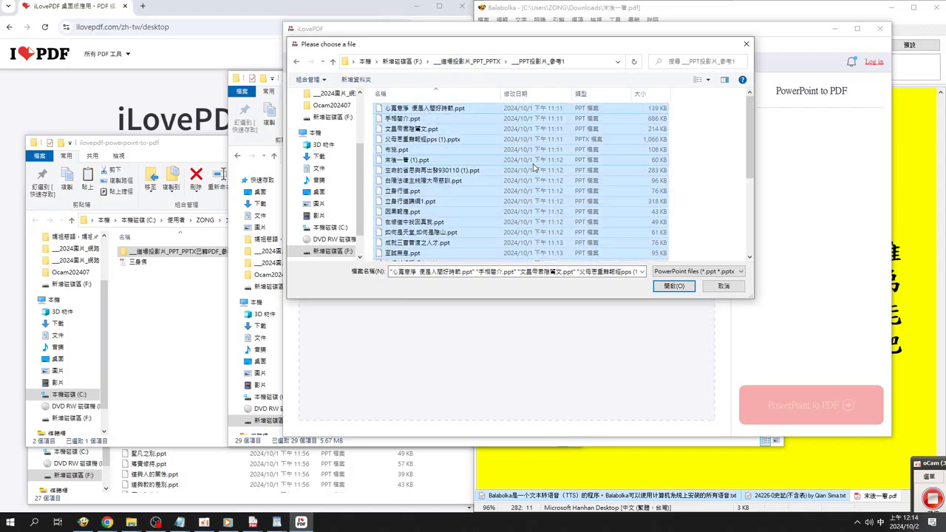
pyautogui.click(665, 286)
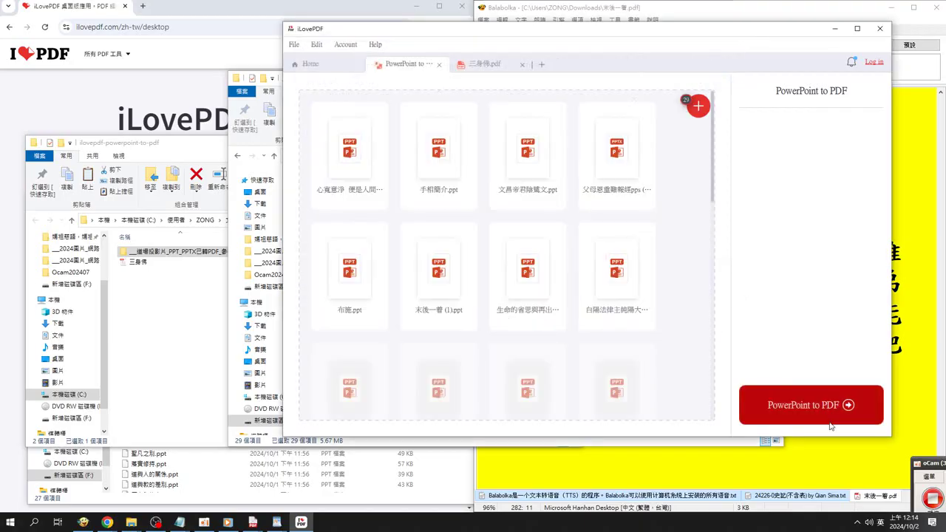
pyautogui.click(810, 407)
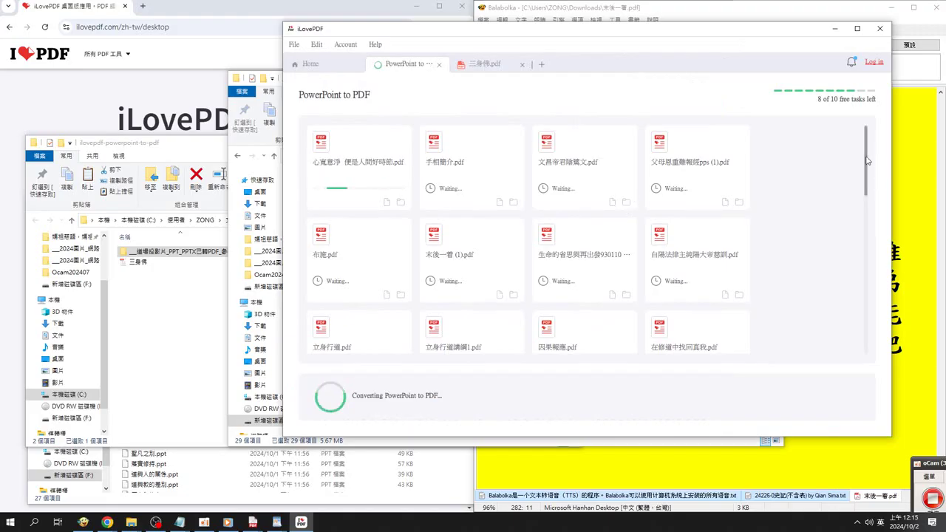
# Open the ilovepdf-powerpoint-to-pdf (1) output folder from the first finished card
pyautogui.moveTo(867, 160)
pyautogui.mouseDown()
pyautogui.moveTo(877, 198)
pyautogui.moveTo(860, 316)
pyautogui.mouseUp()
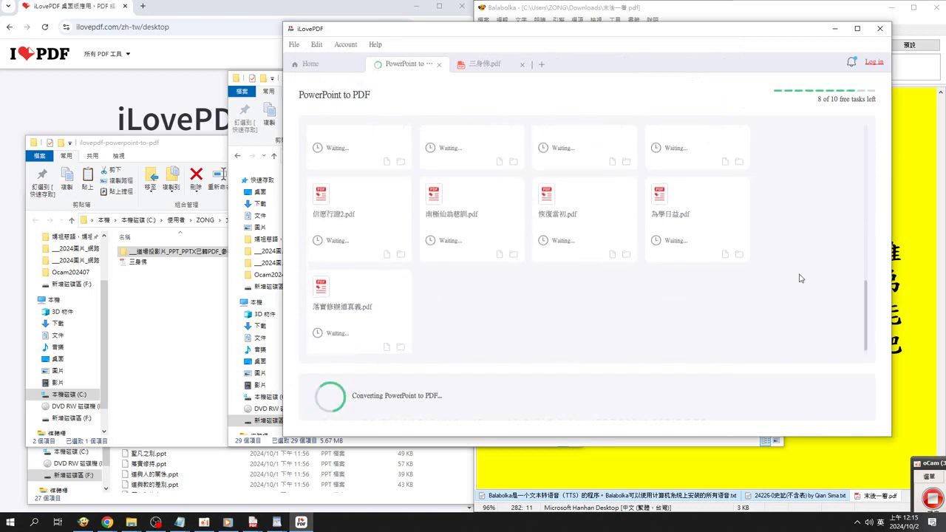
pyautogui.click(866, 142)
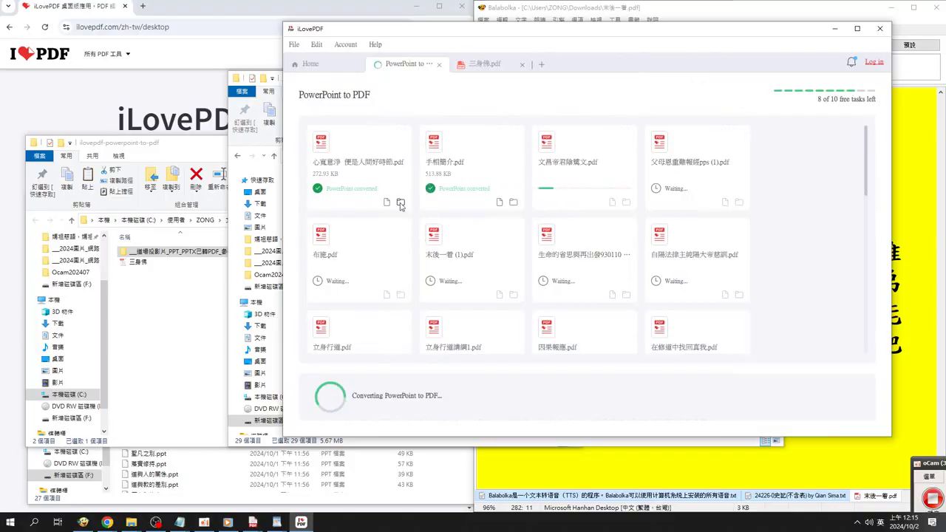
pyautogui.click(400, 203)
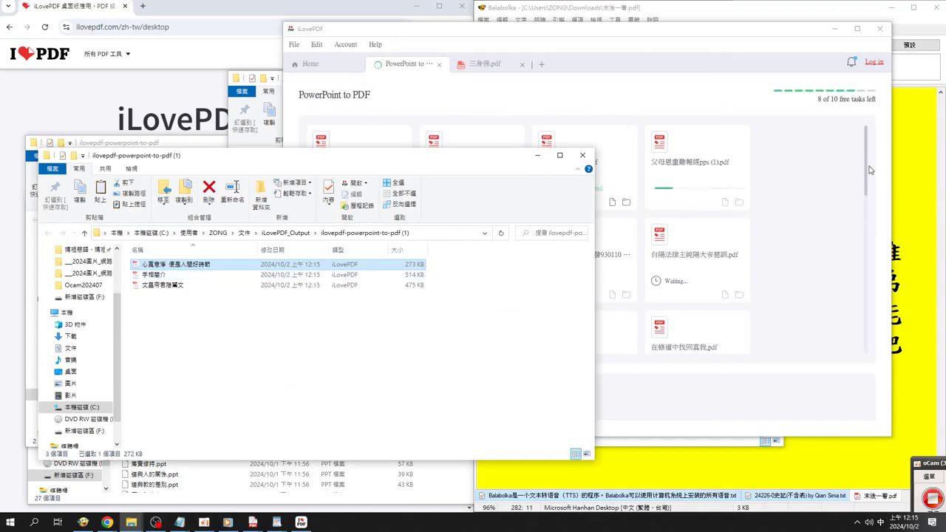
# In Balabolka, start importing a document and go to the Documents folder
pyautogui.click(926, 179)
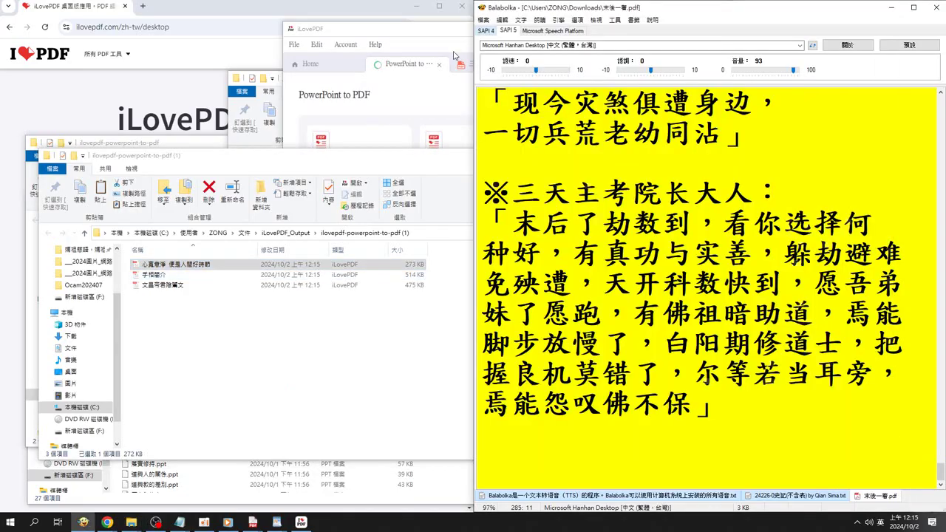
pyautogui.click(482, 19)
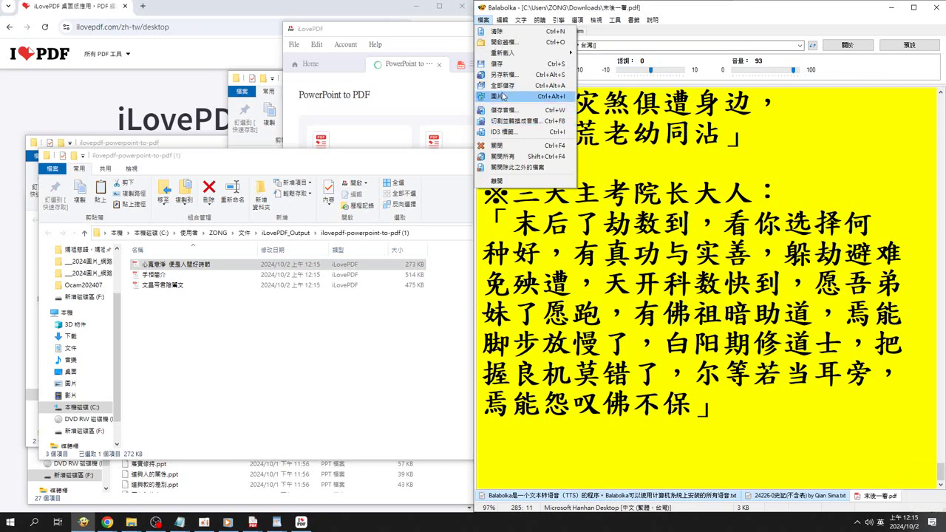
pyautogui.click(505, 43)
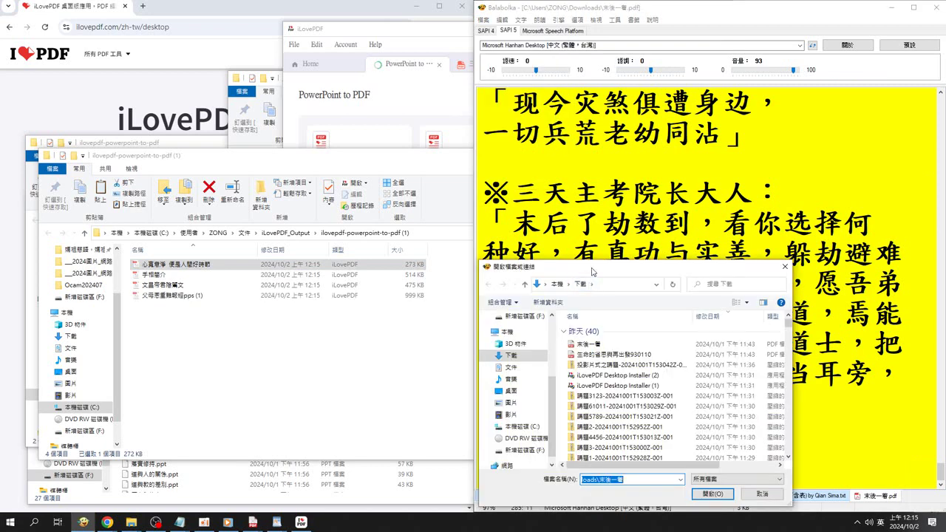
pyautogui.moveTo(591, 266); pyautogui.dragTo(591, 192)
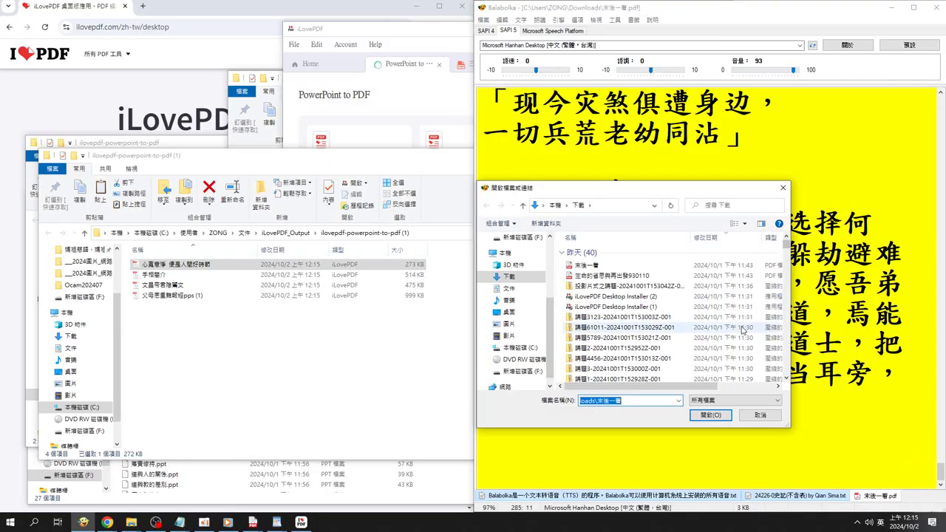
pyautogui.click(509, 289)
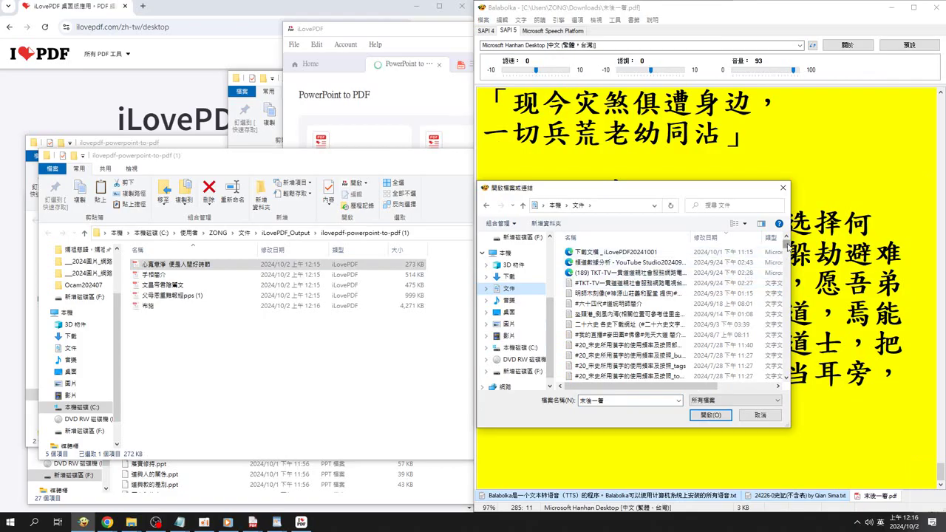
pyautogui.moveTo(787, 244)
pyautogui.mouseDown()
pyautogui.moveTo(789, 330)
pyautogui.moveTo(778, 362)
pyautogui.mouseUp()
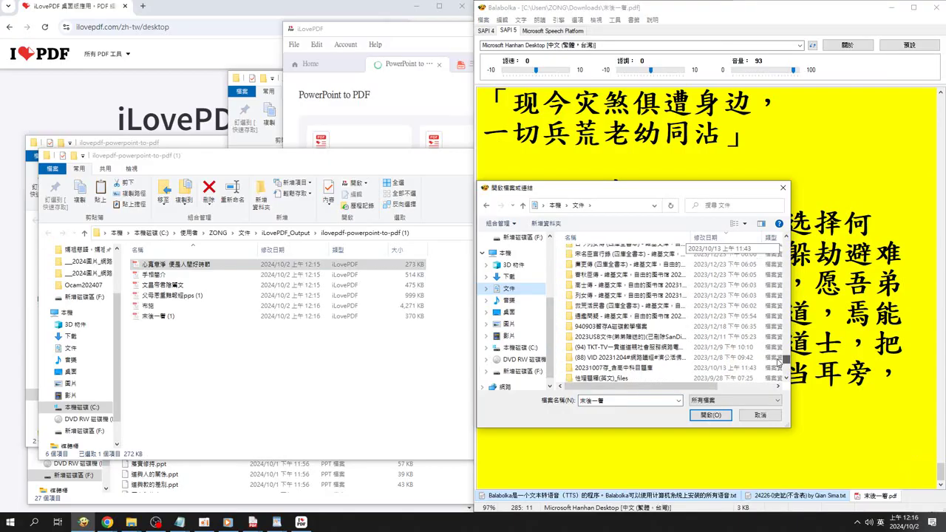
pyautogui.scroll(5, 779, 362)
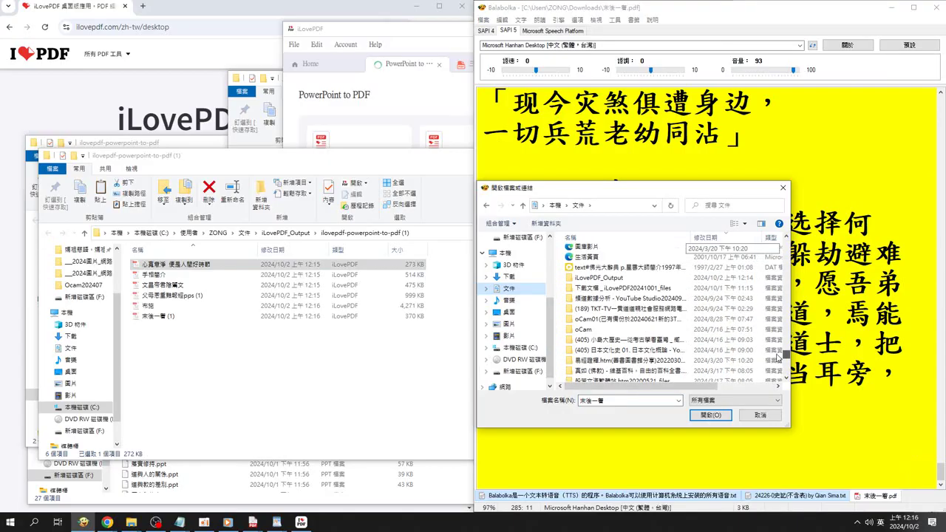
# Open 心寬意淨 便是人間好時節.pdf from iLovePDF_Output > ilovepdf-powerpoint-to-pdf (1)
pyautogui.click(619, 279)
pyautogui.doubleClick(619, 279)
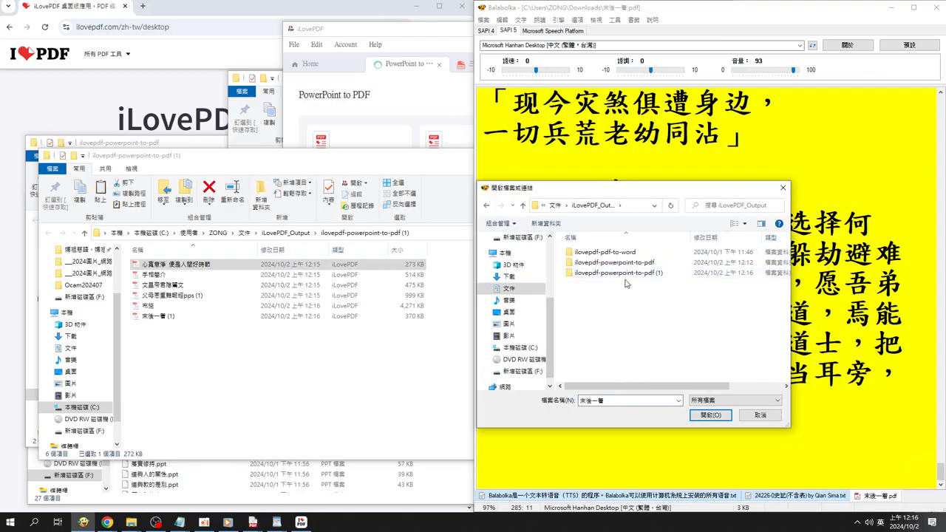
pyautogui.doubleClick(621, 273)
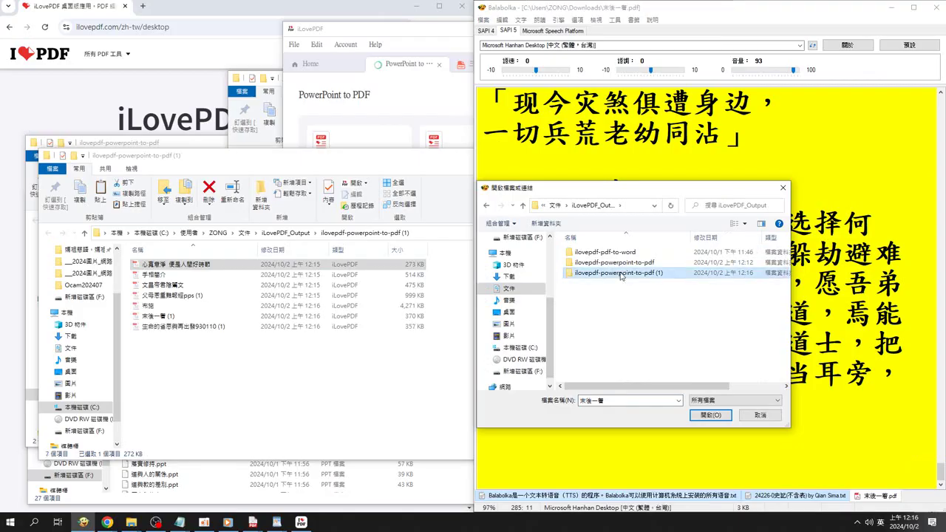
pyautogui.click(623, 338)
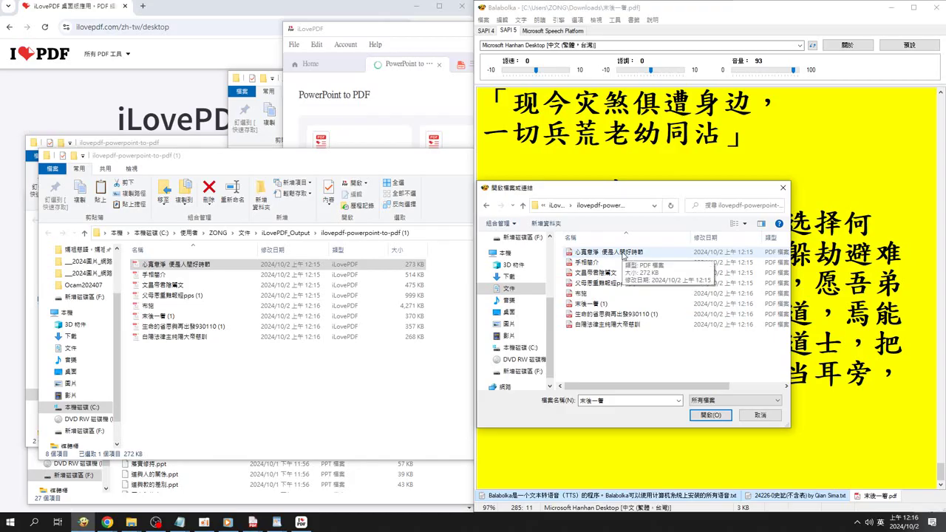
pyautogui.click(623, 254)
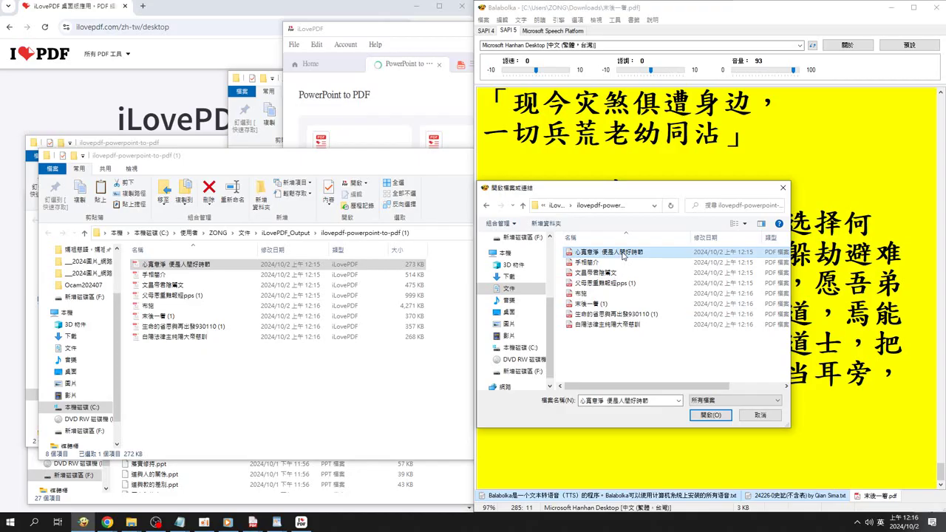
pyautogui.doubleClick(623, 255)
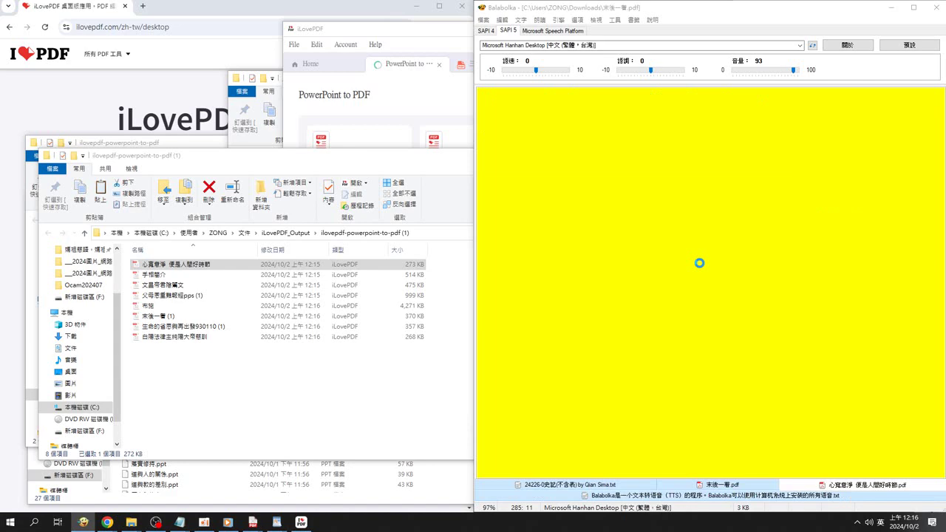
# Scroll through the loaded 心寬意淨 便是人間好時節 text down to its final passage
pyautogui.scroll(-5, 699, 262)
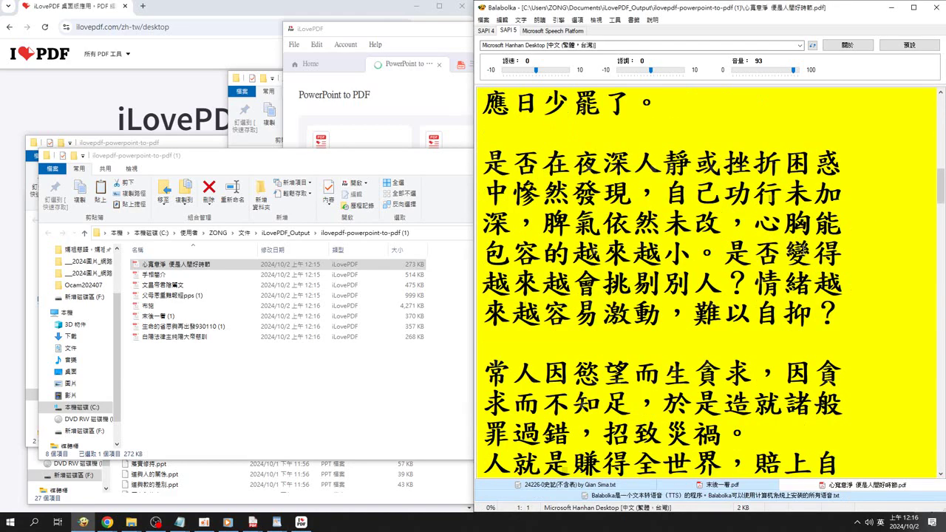
pyautogui.scroll(-1, 811, 258)
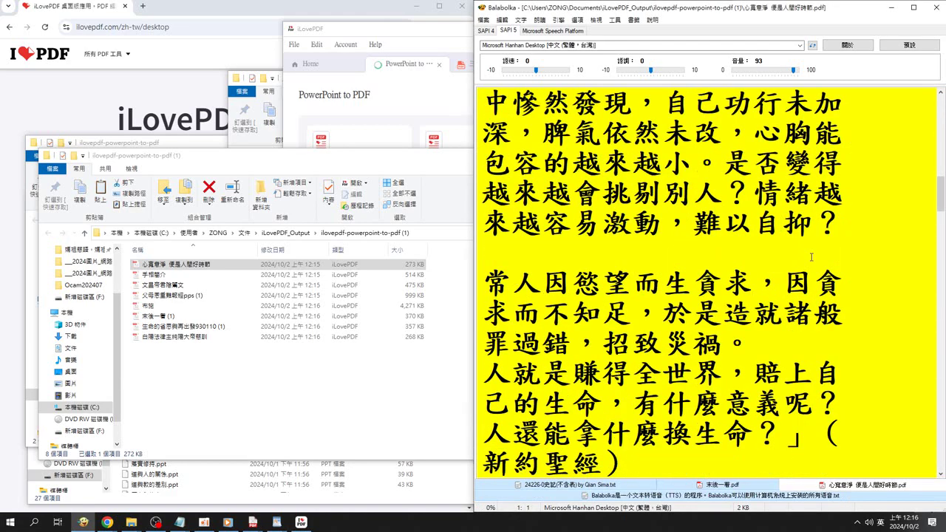
pyautogui.scroll(-2, 811, 259)
pyautogui.scroll(-2, 810, 259)
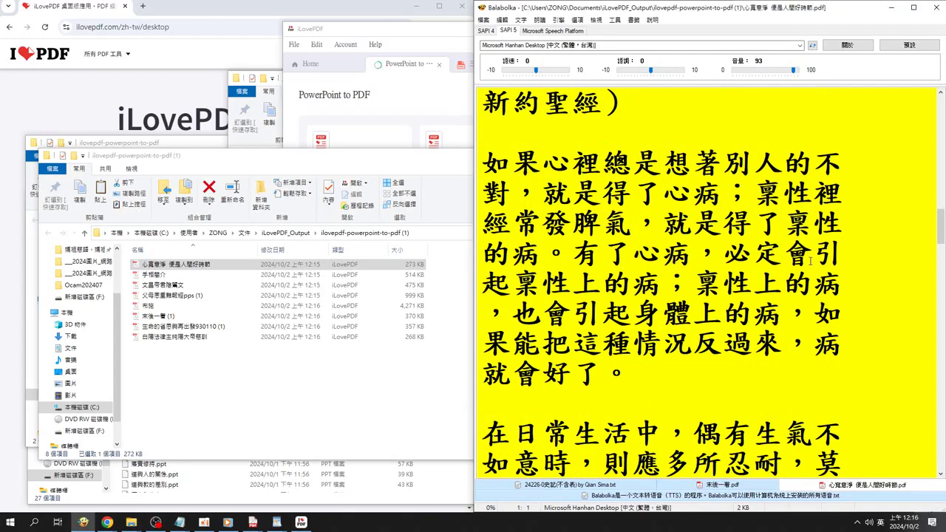
pyautogui.scroll(2, 810, 261)
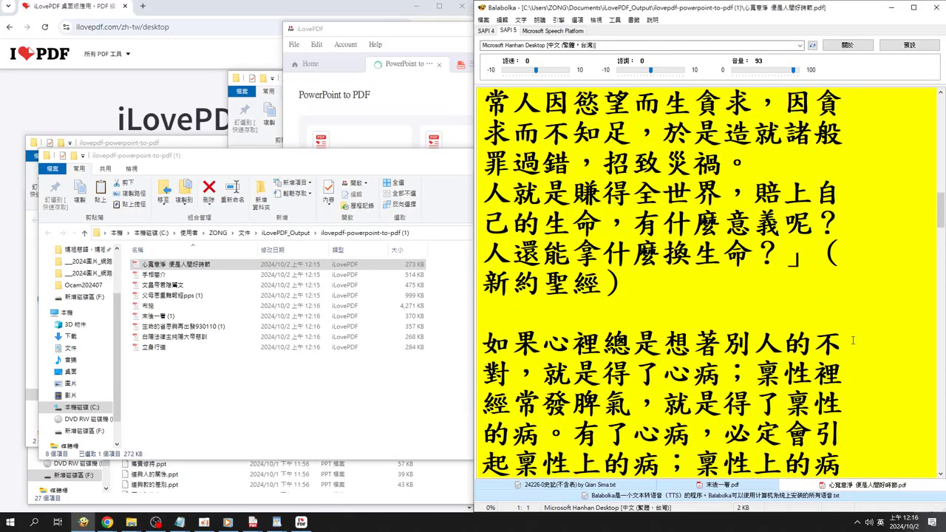
pyautogui.scroll(-2, 852, 340)
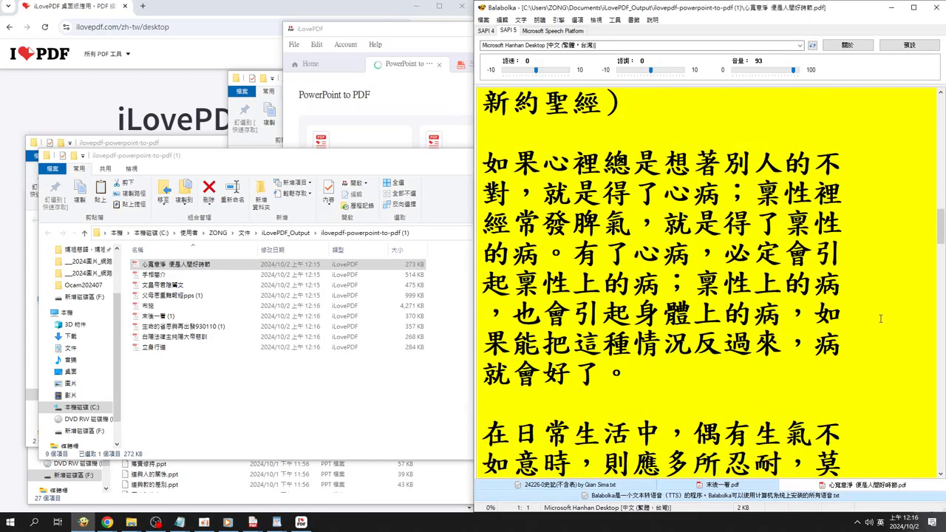
pyautogui.scroll(-2, 880, 318)
pyautogui.scroll(-5, 858, 330)
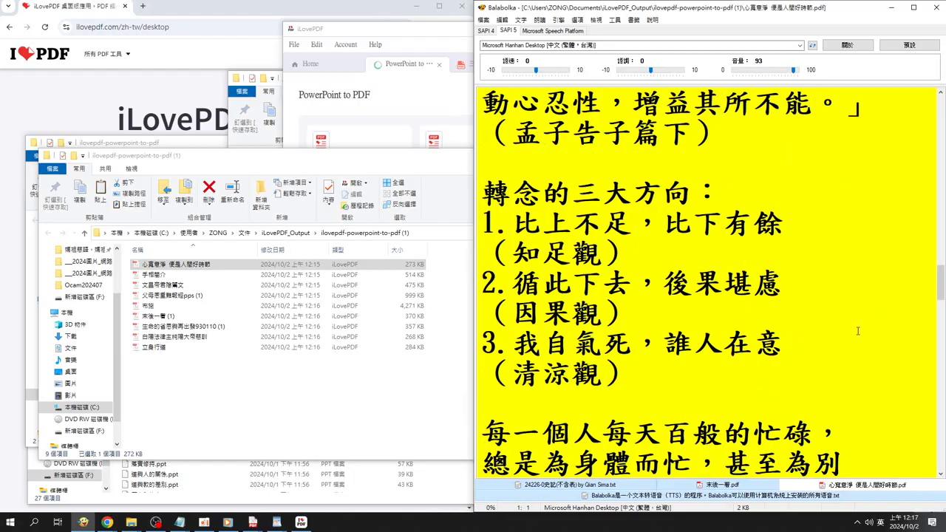
pyautogui.scroll(-2, 857, 330)
pyautogui.scroll(-2, 857, 330)
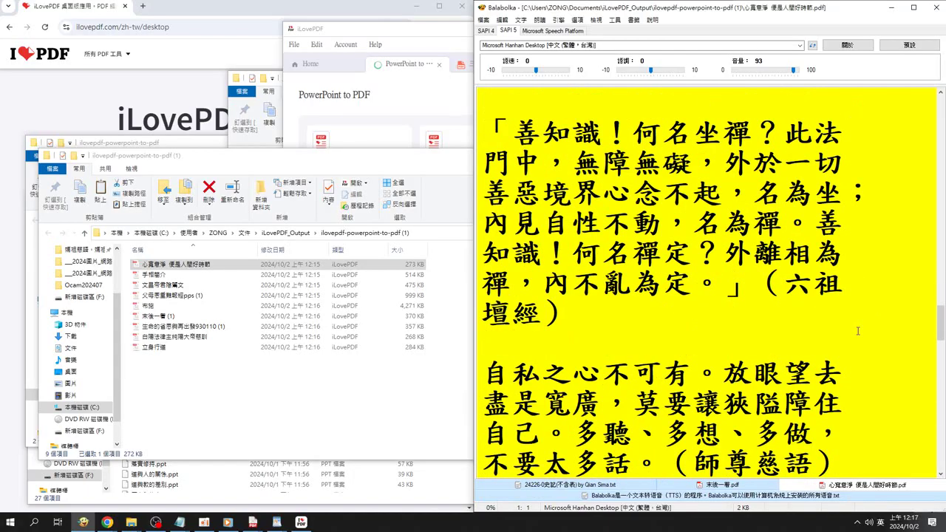
pyautogui.scroll(-3, 857, 330)
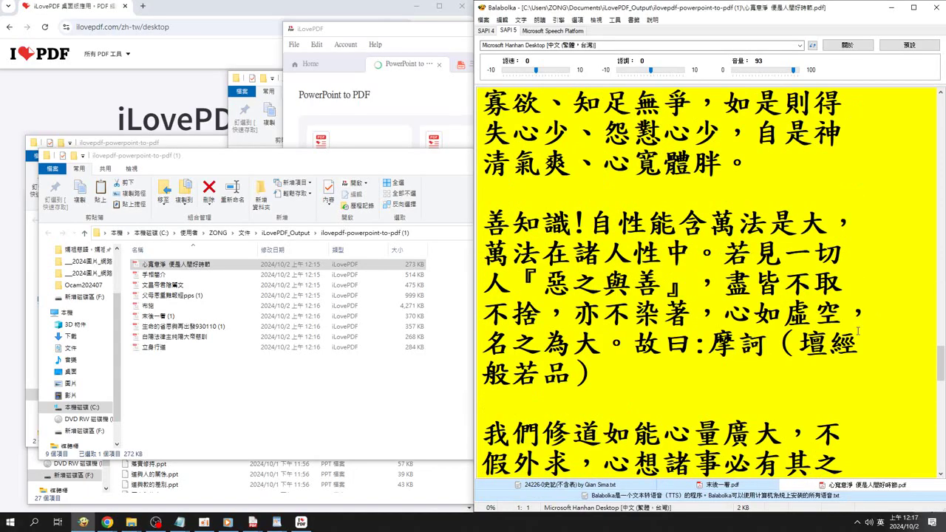
pyautogui.scroll(-1, 857, 330)
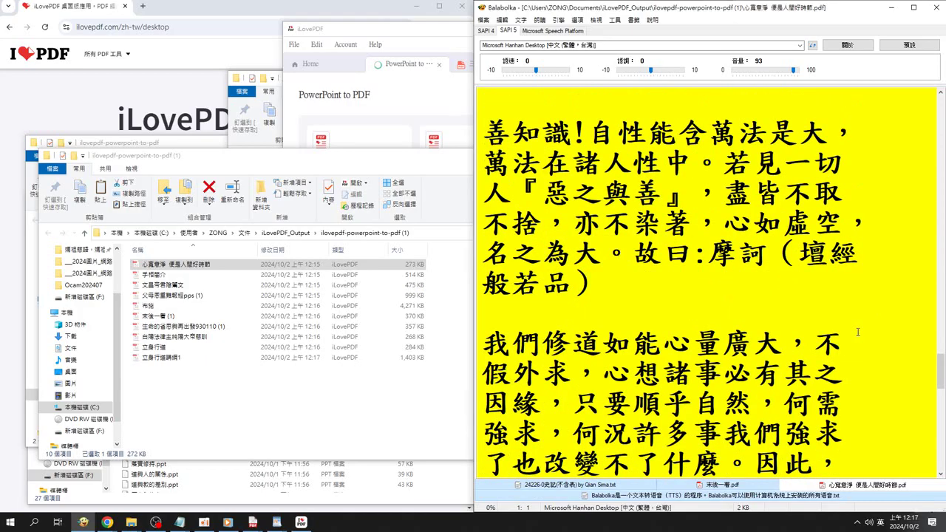
pyautogui.scroll(-1, 858, 332)
pyautogui.scroll(-1, 858, 332)
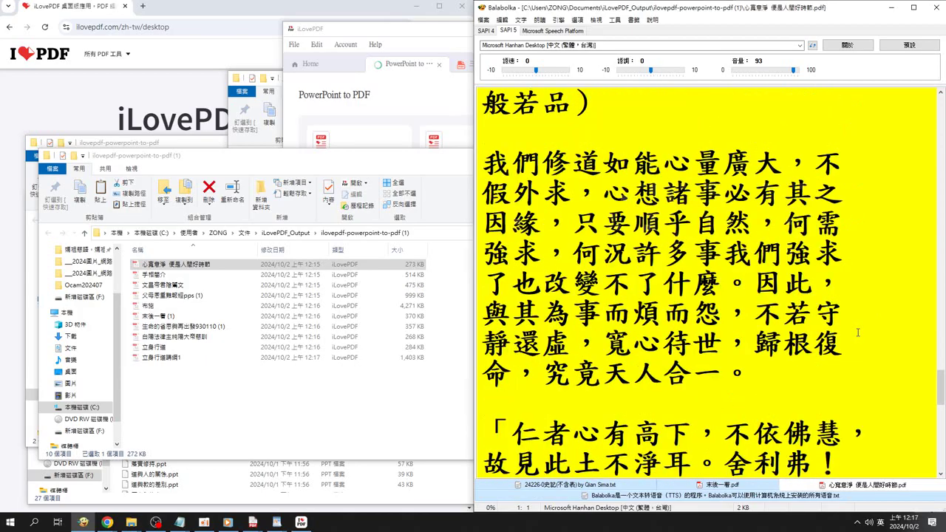
pyautogui.scroll(-1, 858, 332)
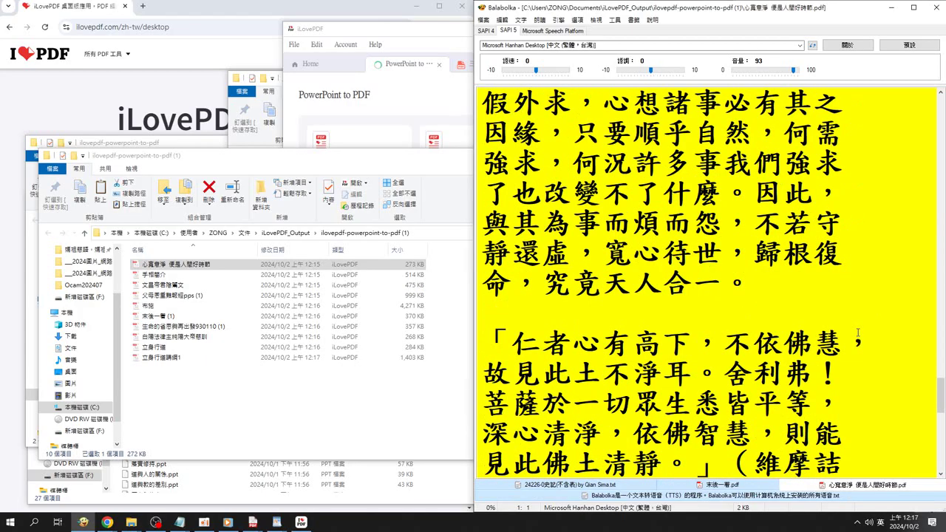
pyautogui.scroll(-3, 858, 332)
pyautogui.scroll(-3, 858, 334)
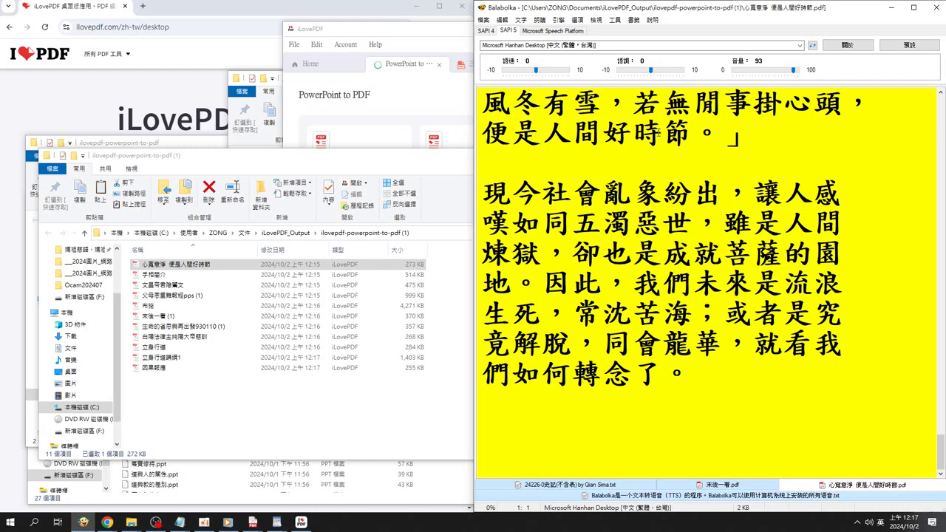
# Compare the Speech Platform voices, then return to SAPI 5 keeping Microsoft Hanhan Desktop
pyautogui.click(558, 31)
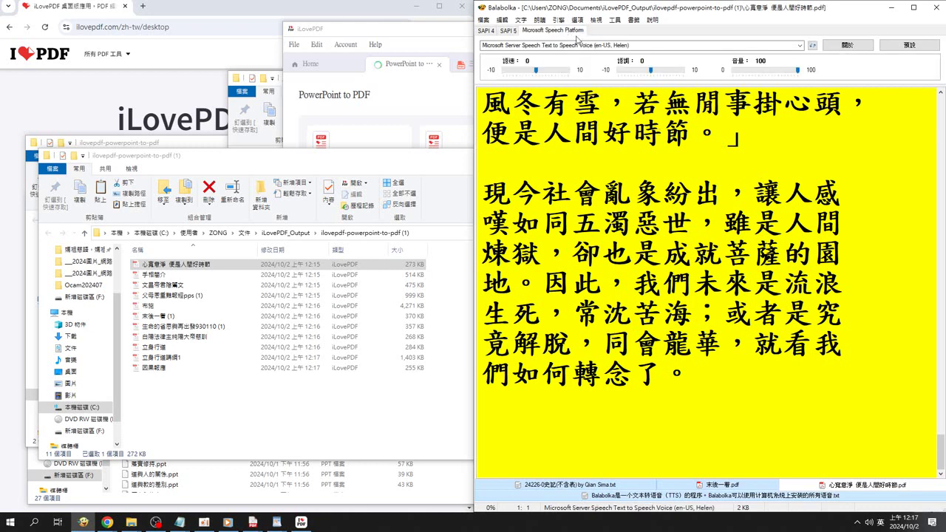
pyautogui.click(764, 48)
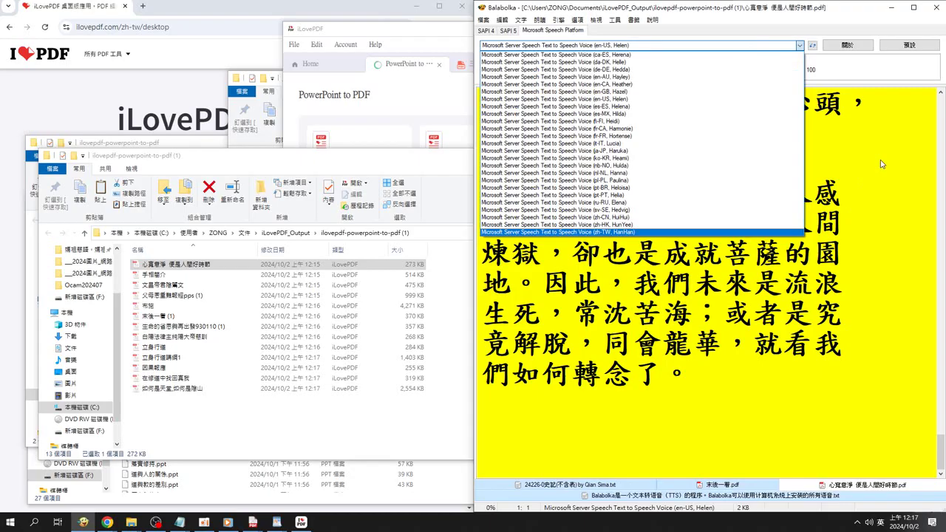
pyautogui.click(880, 164)
pyautogui.click(507, 31)
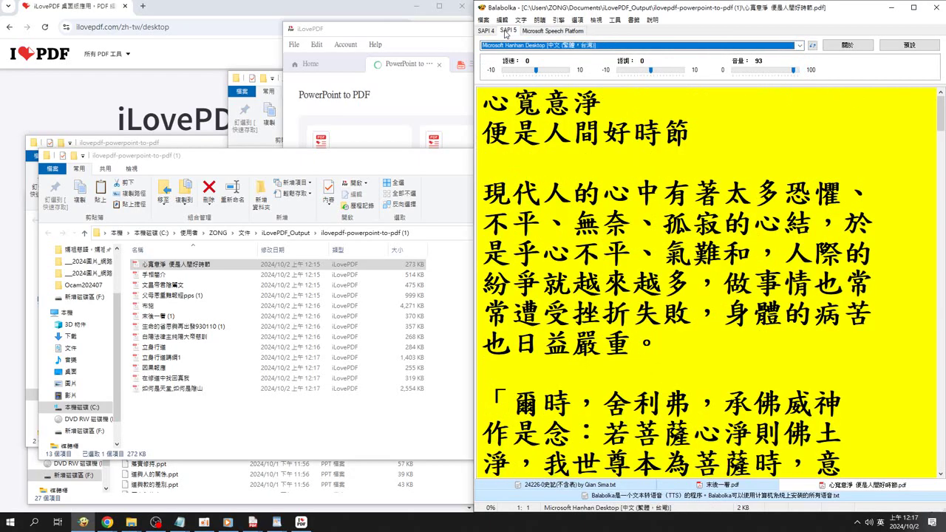
pyautogui.click(616, 46)
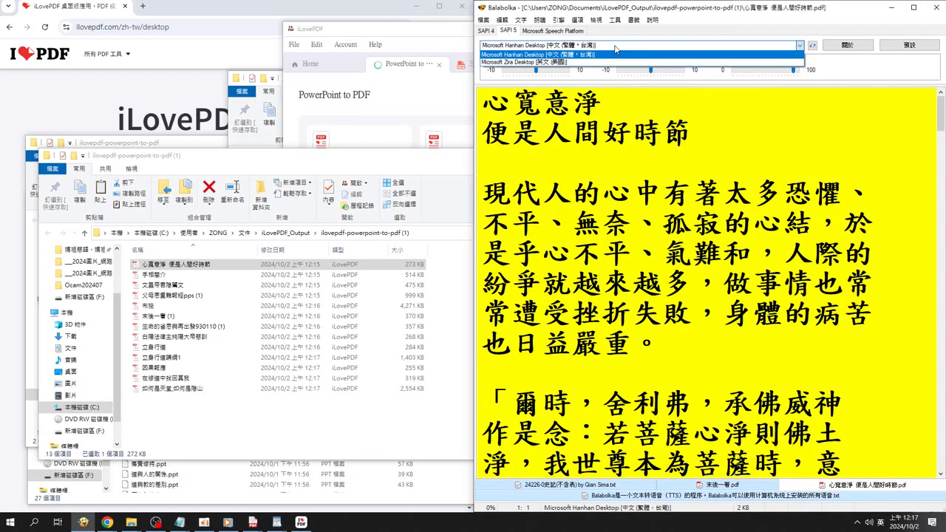
pyautogui.click(615, 48)
# Place the cursor at the start of the document text for reading
pyautogui.click(830, 125)
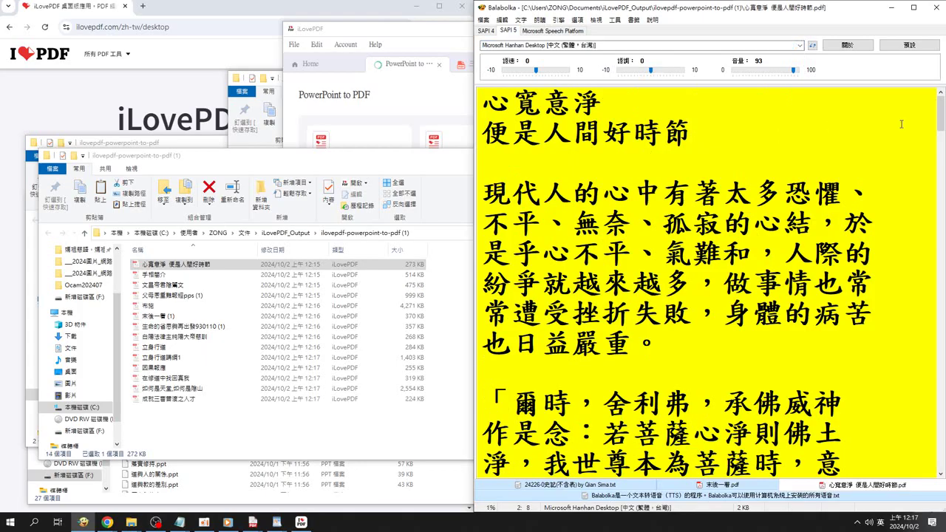
pyautogui.click(490, 99)
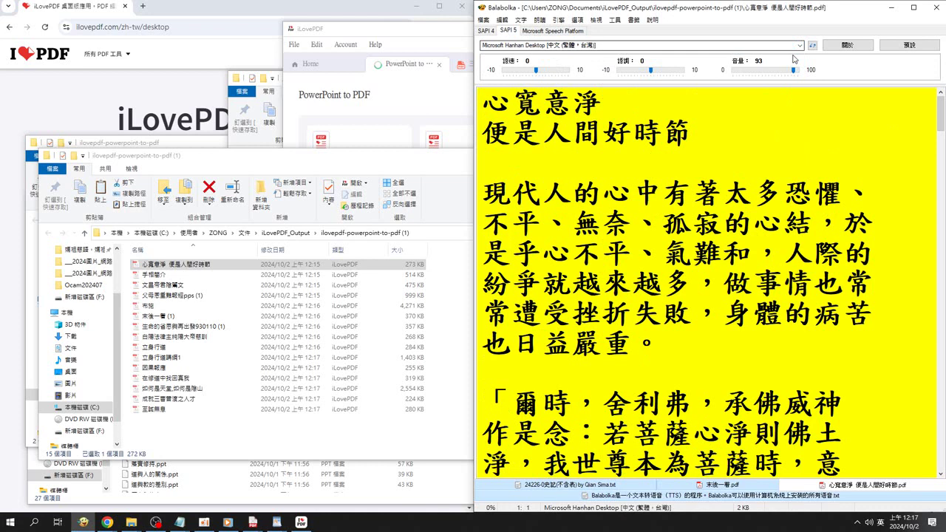
pyautogui.click(539, 20)
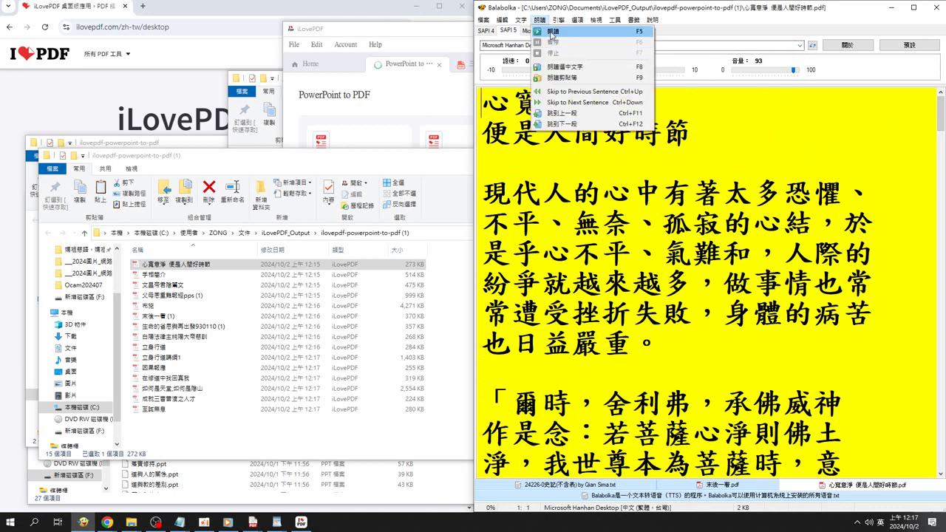
# Read the PDF aloud with the Hanhan voice, then stop it at about 32%
pyautogui.click(553, 35)
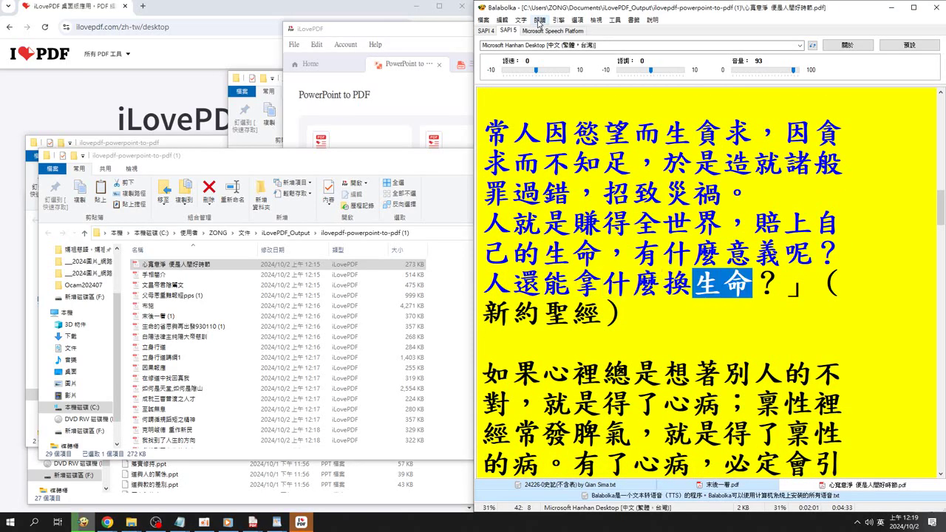
pyautogui.click(539, 21)
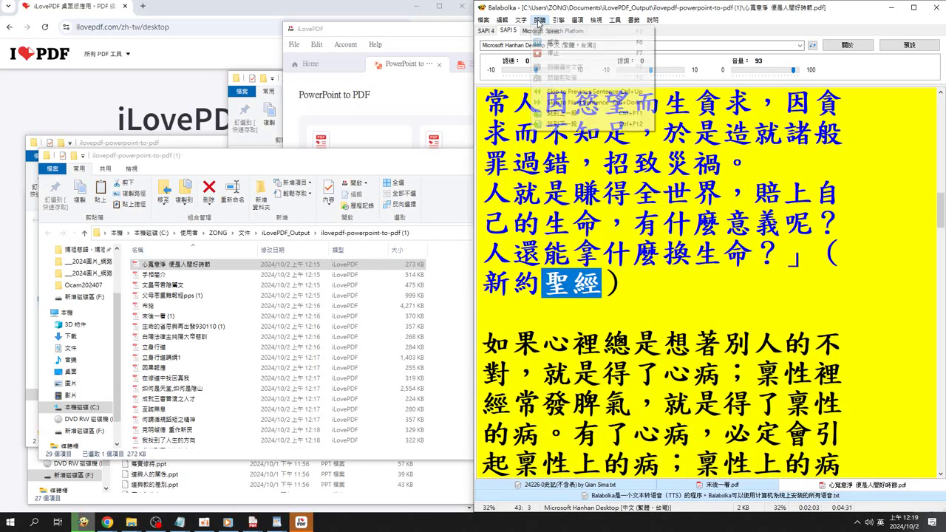
pyautogui.click(555, 53)
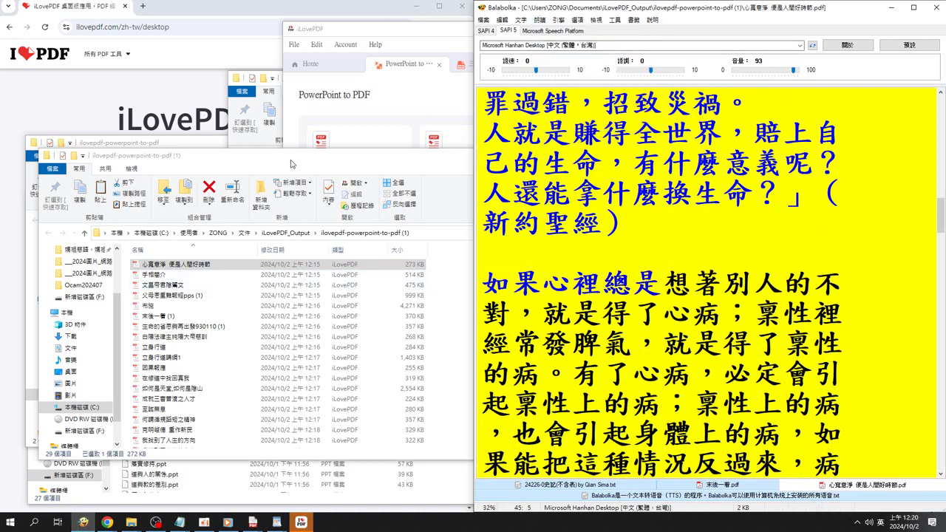
# Bring the converted-PDF output folder, now listing 29 PDFs, to the front
pyautogui.click(266, 369)
pyautogui.scroll(-4, 265, 373)
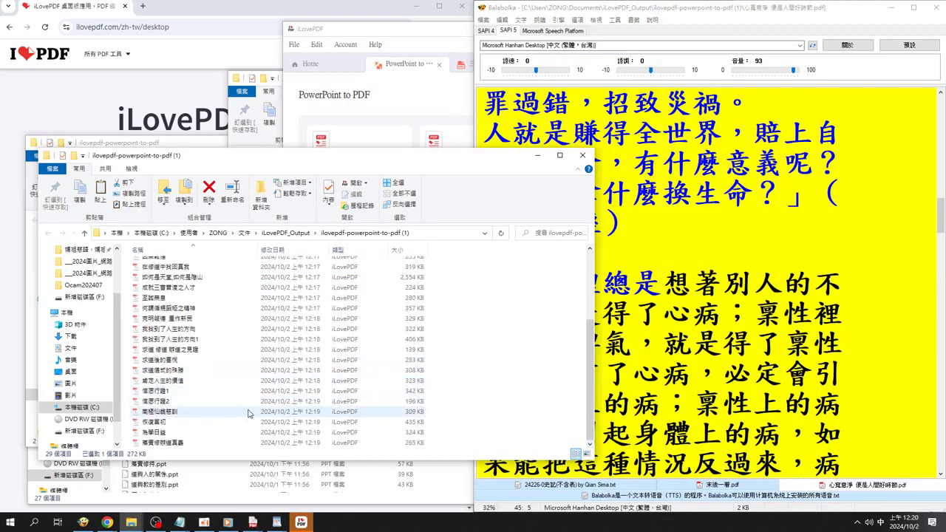
pyautogui.click(204, 522)
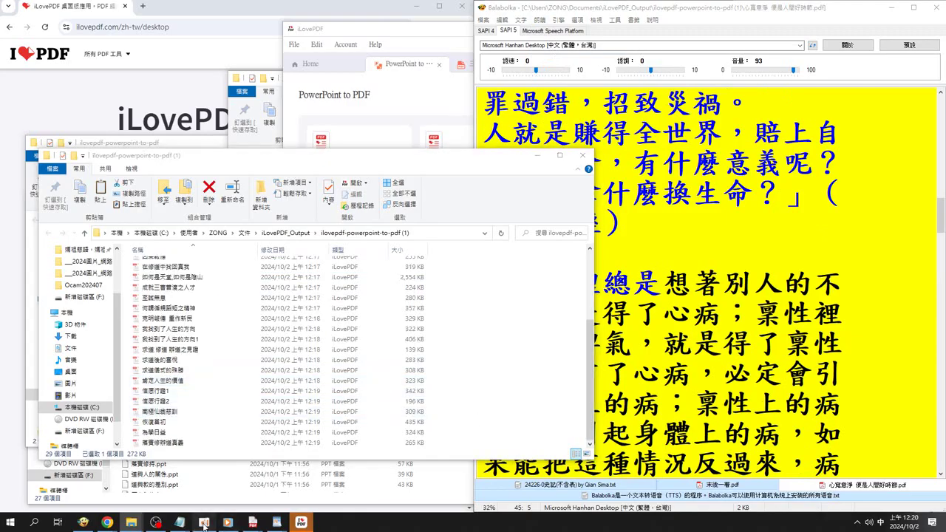